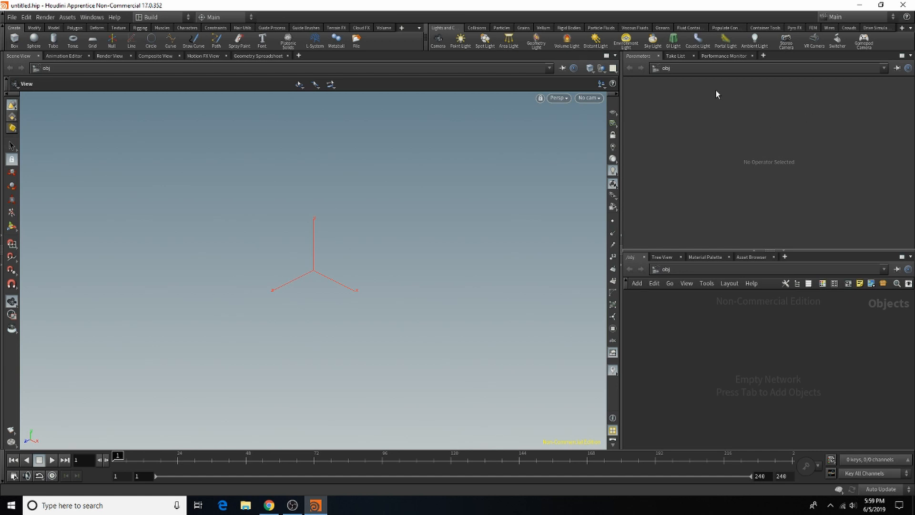
Step: Add an environment light and use HDRIHaven_skylit_garage_2k.rat as its environment map
click(628, 44)
click(753, 347)
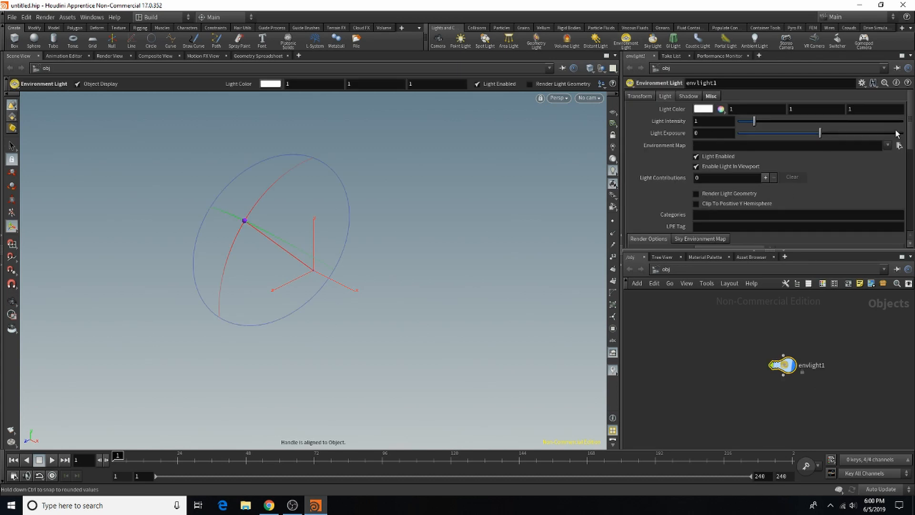
click(886, 145)
click(876, 157)
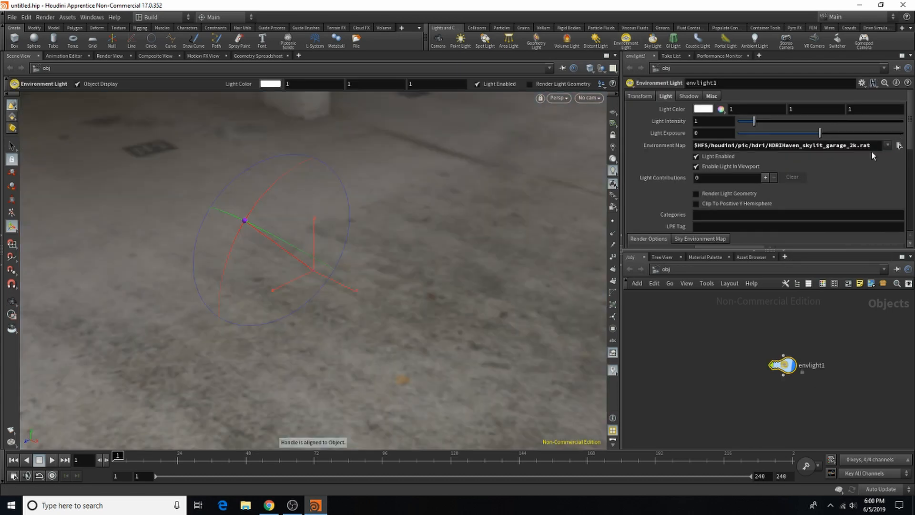
Step: Add an ambient light and a distant light to the scene, and rotate the distant light to a tilted angle
click(754, 39)
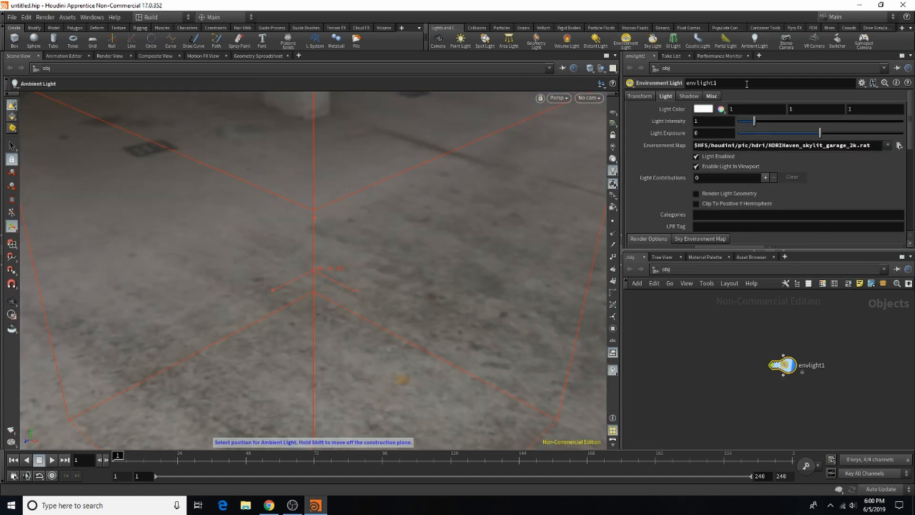
click(751, 350)
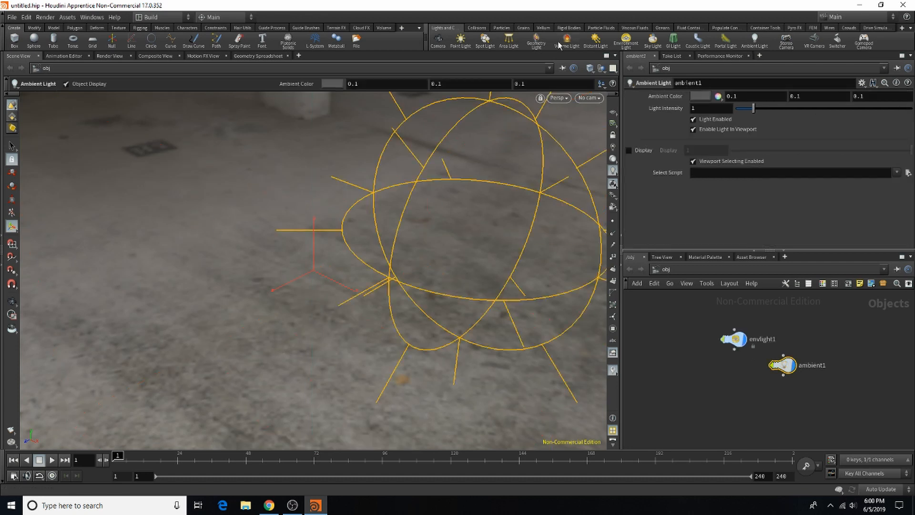
click(595, 41)
click(233, 178)
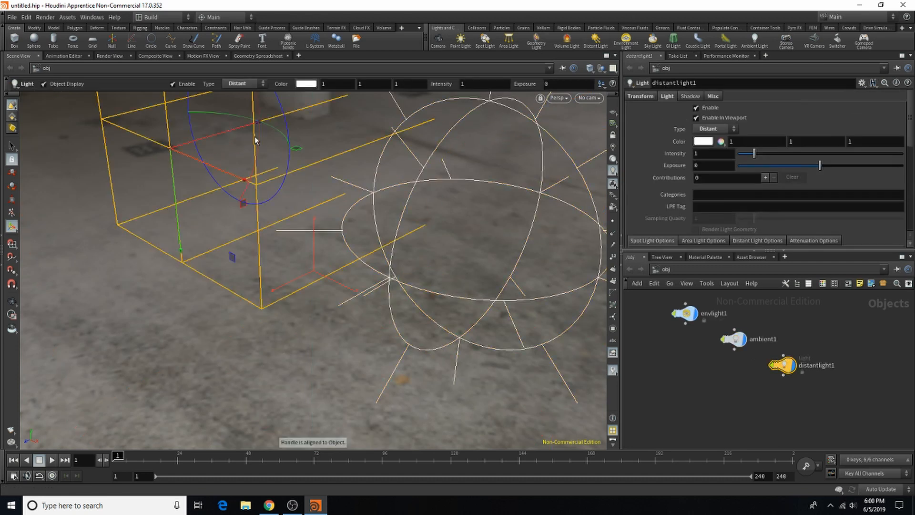
drag(260, 141, 241, 225)
Step: Lay out all the light nodes automatically in the object network
click(734, 340)
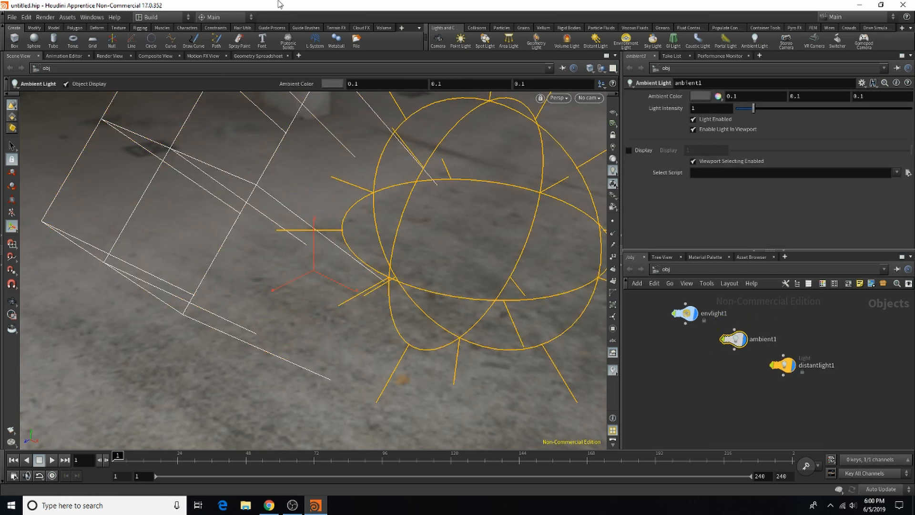
click(726, 402)
key(l)
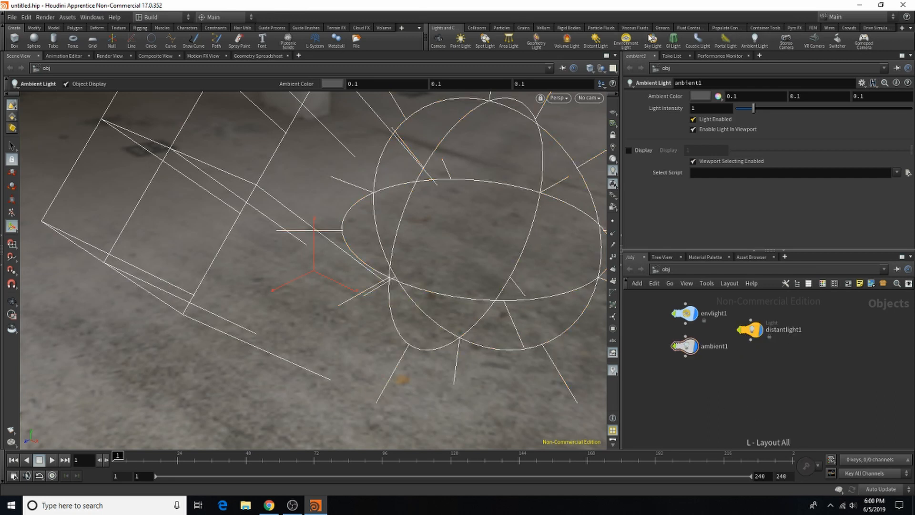
scroll(747, 362, down, 3)
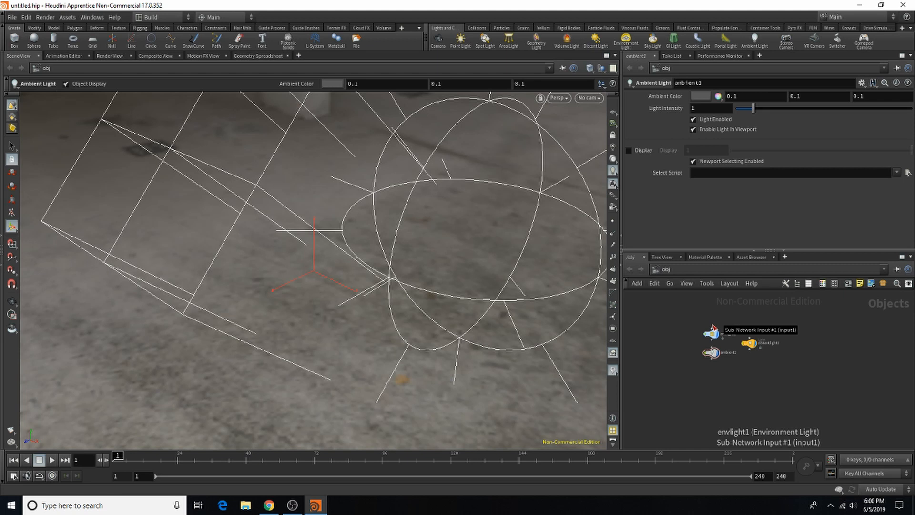
scroll(700, 345, up, 3)
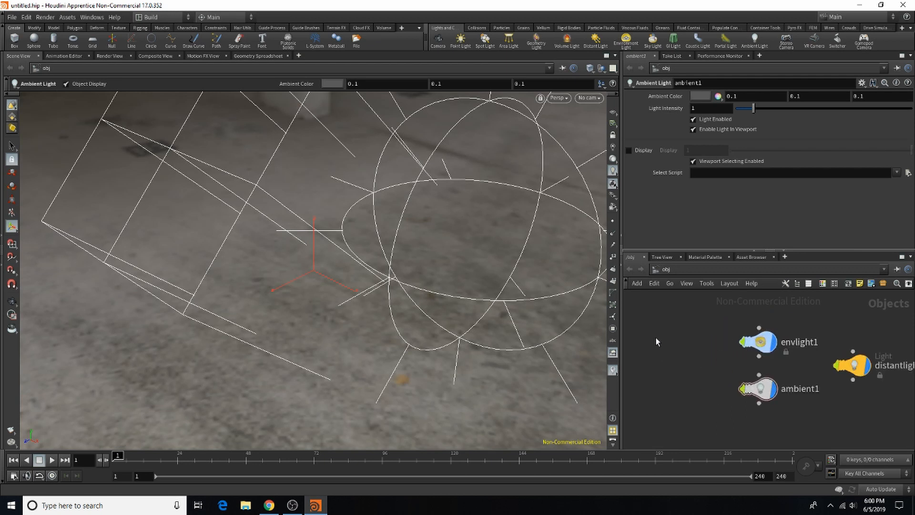
Step: Add a Geometry node beside the lights and enter its network
key(Tab)
text(geo)
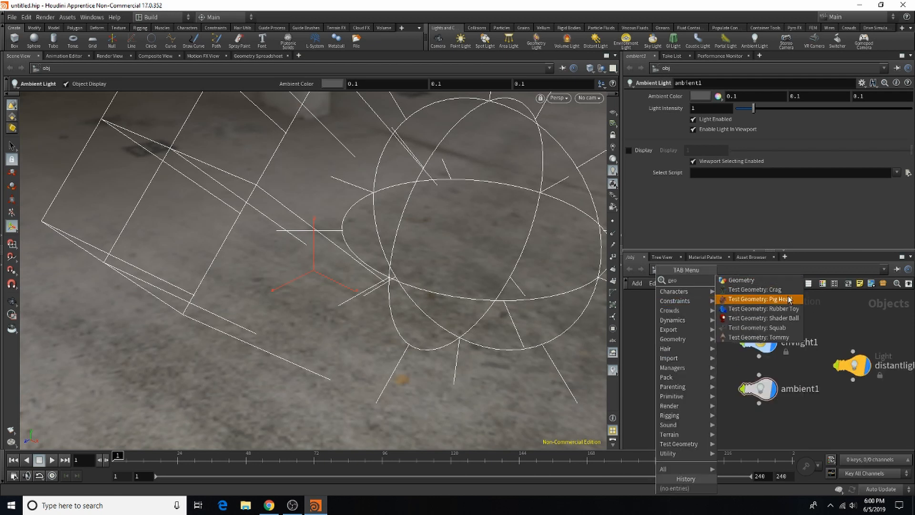
click(760, 279)
click(689, 340)
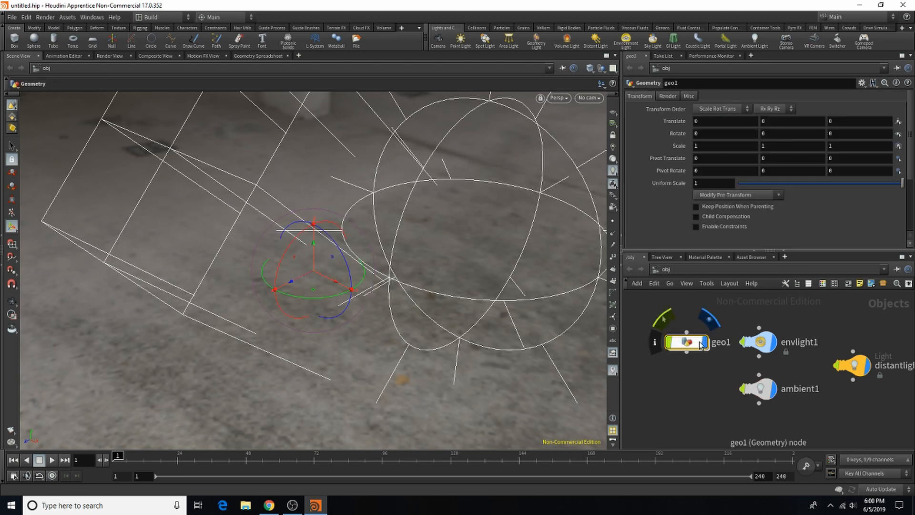
double_click(697, 341)
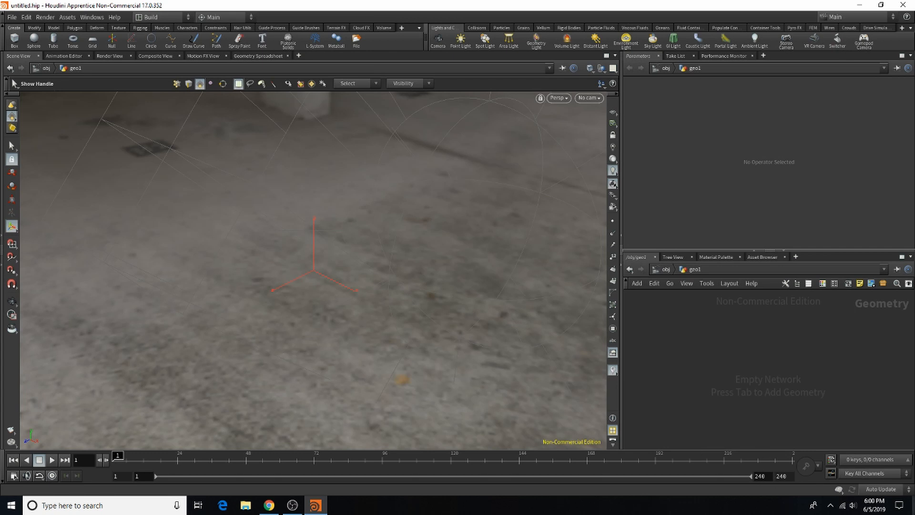
Step: Add a File node to the geometry network
key(Tab)
text(file)
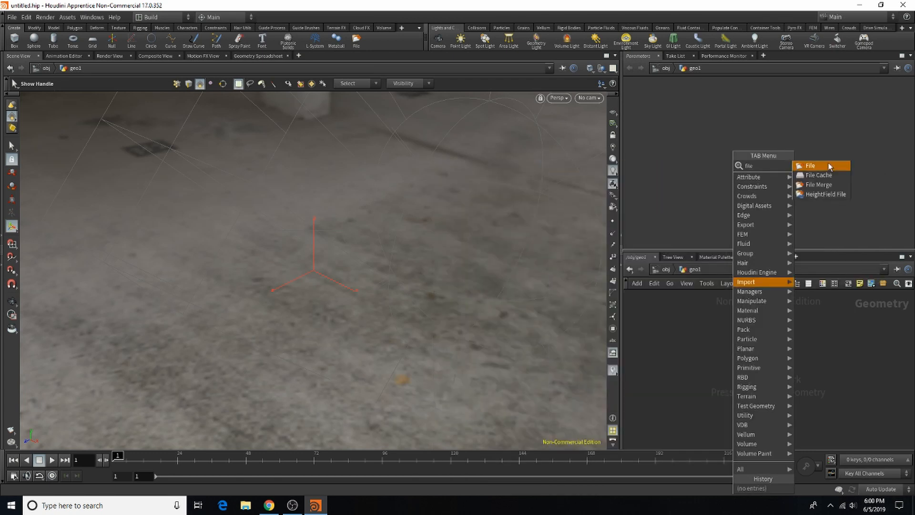
click(829, 166)
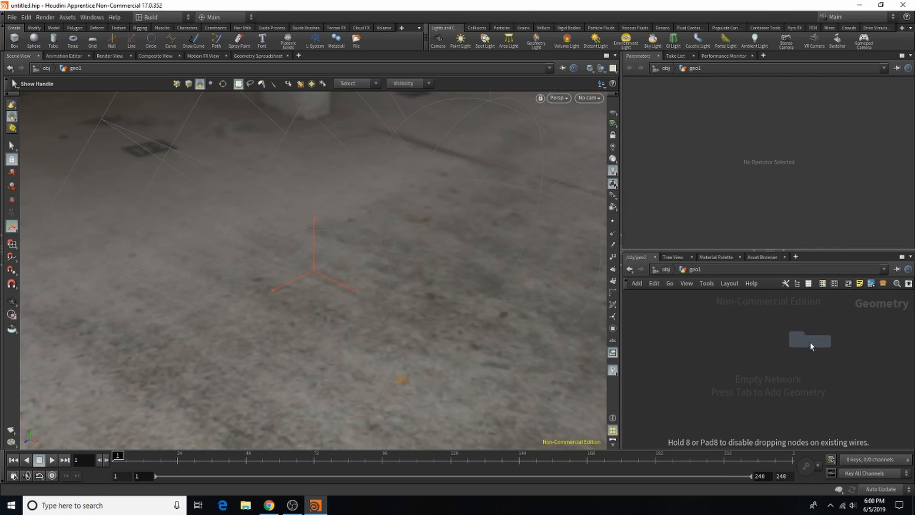
click(810, 342)
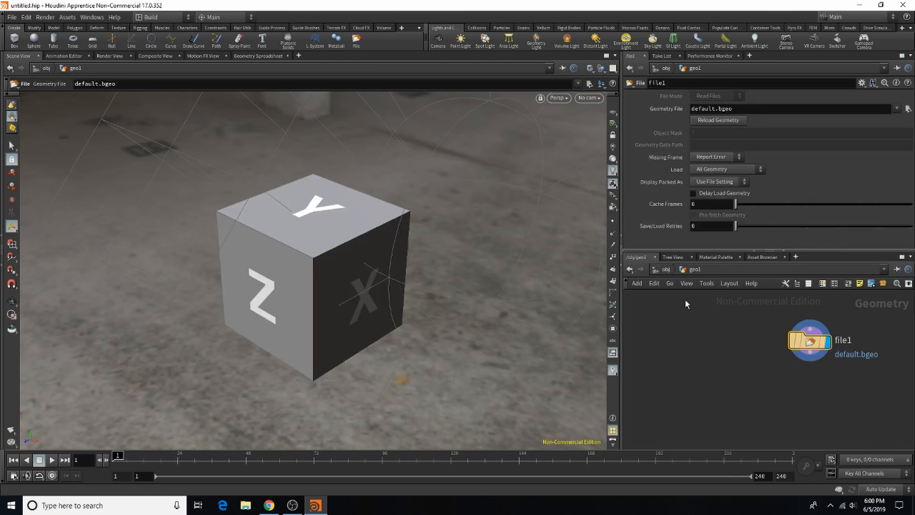
Step: Add a Grid node beside the File node and display the grid in the viewport
key(Tab)
text(gri)
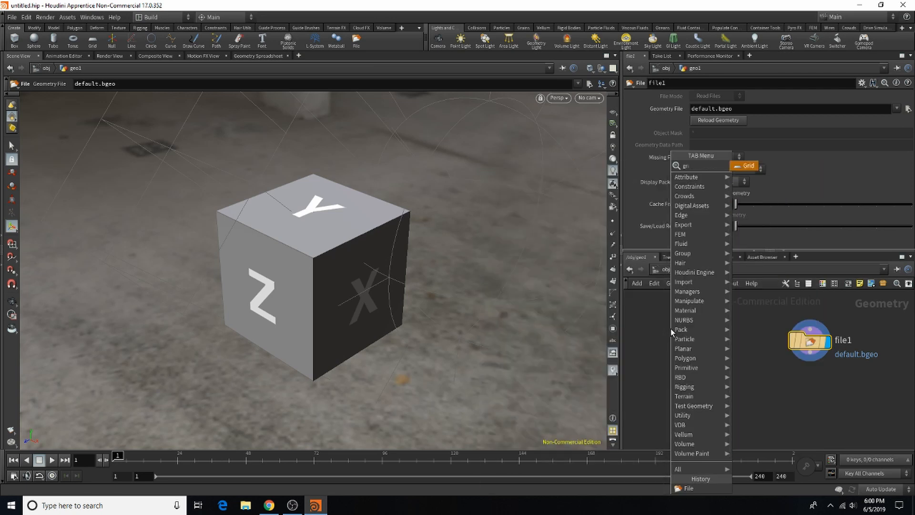
click(749, 165)
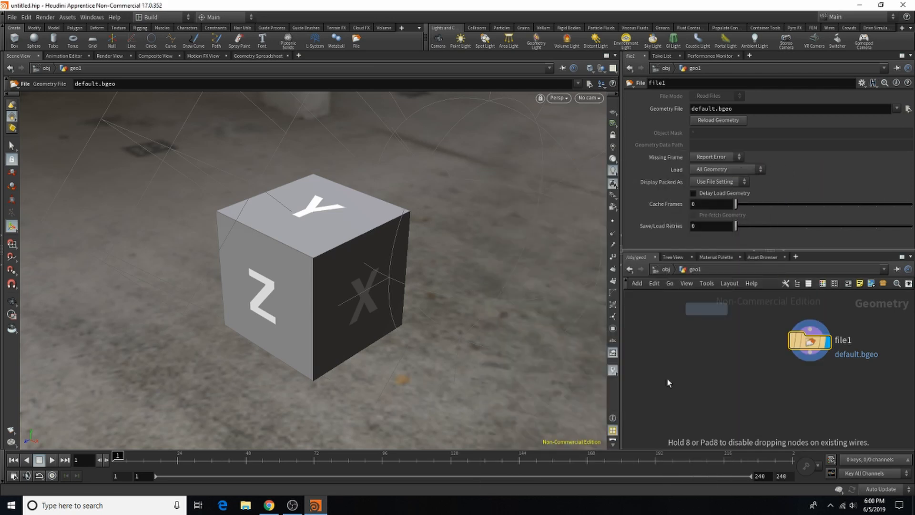
click(687, 339)
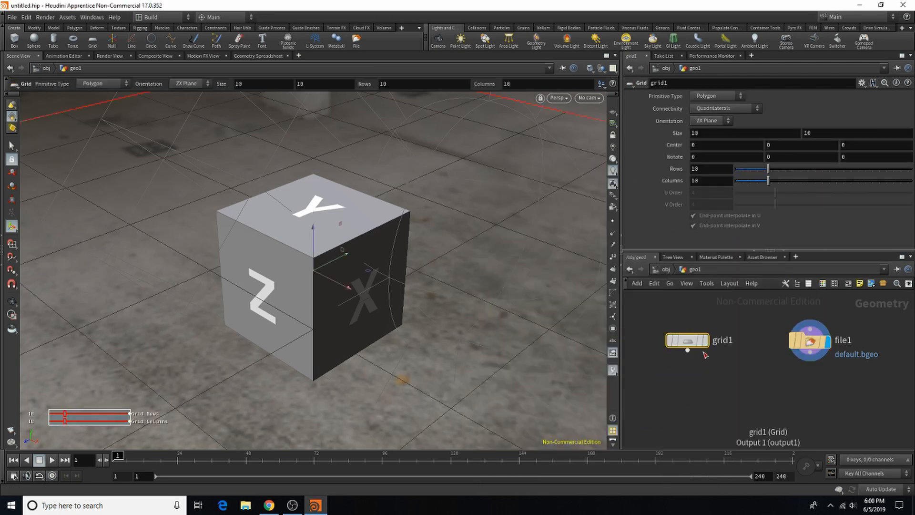
alt+right_drag(443, 318, 52, 312)
alt+middle_drag(483, 341, 478, 304)
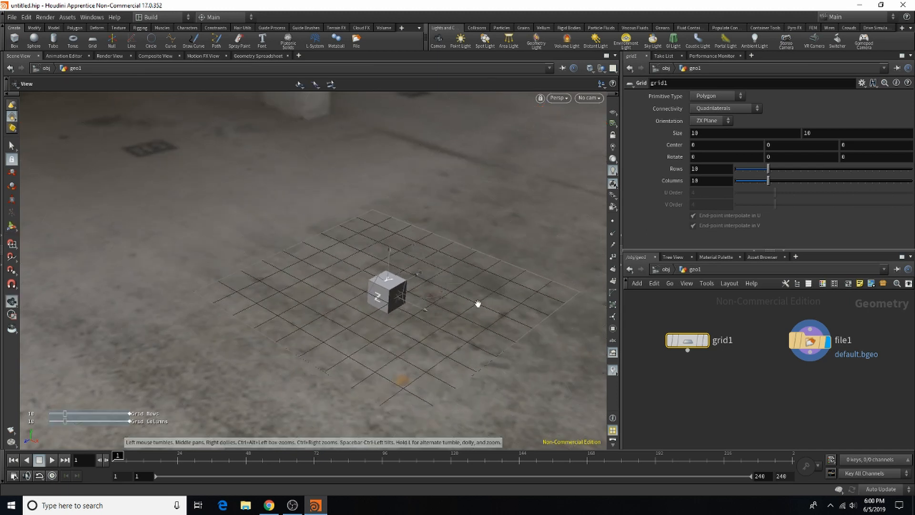
click(705, 340)
key(Escape)
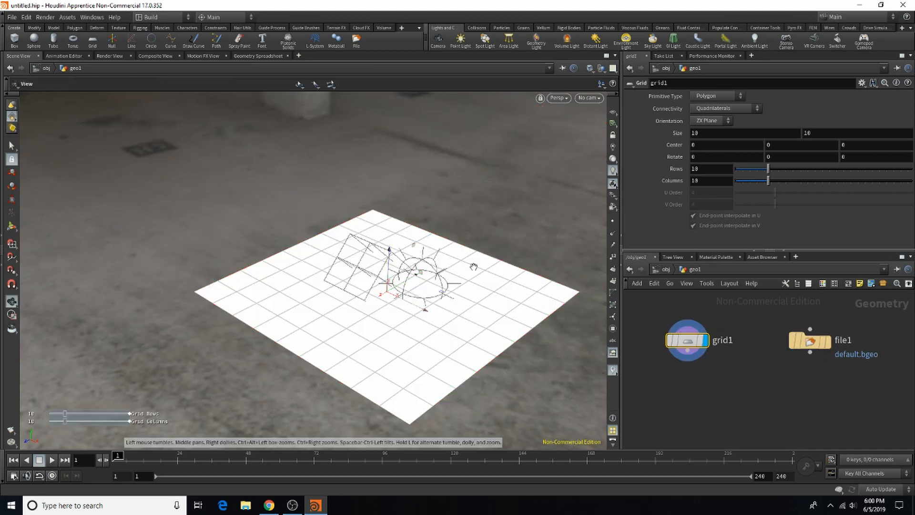
scroll(521, 263, up, 2)
key(Return)
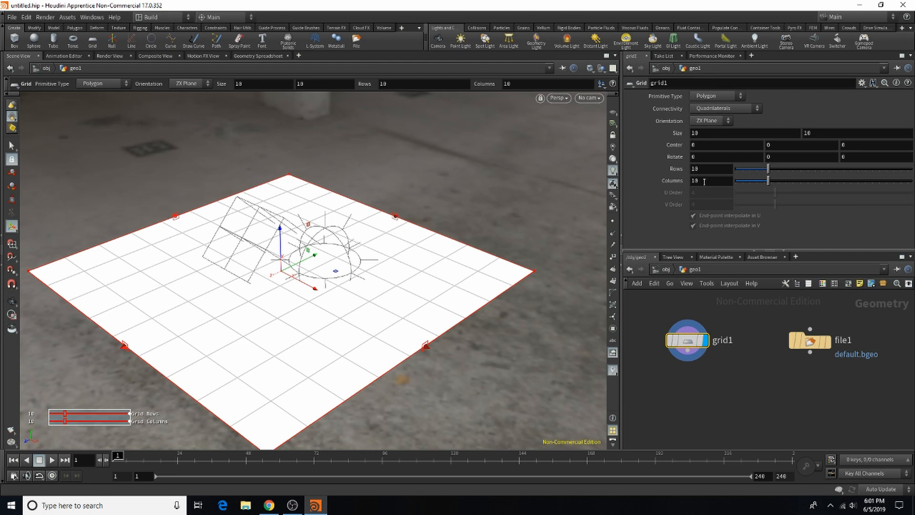
Step: Set the grid's columns and rows to 100 each
click(704, 181)
text(0)
click(711, 171)
text(0)
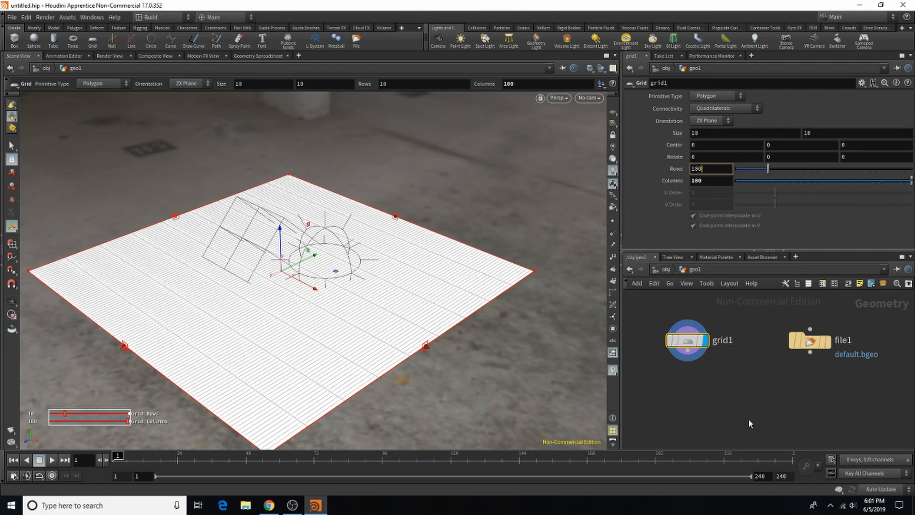
key(Return)
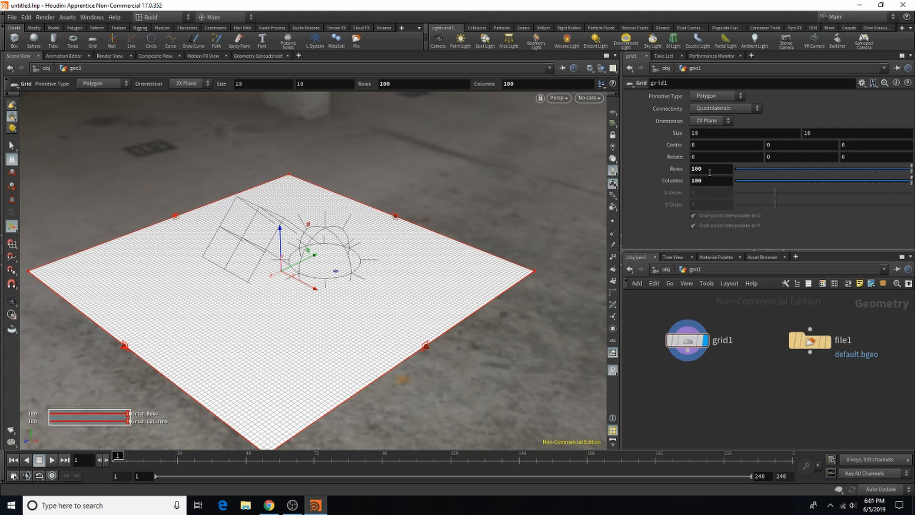
Step: Set the grid's columns and rows to 150 each
mouse_move(706, 181)
mouse_down()
mouse_move(695, 187)
mouse_move(696, 175)
mouse_up()
text(5050)
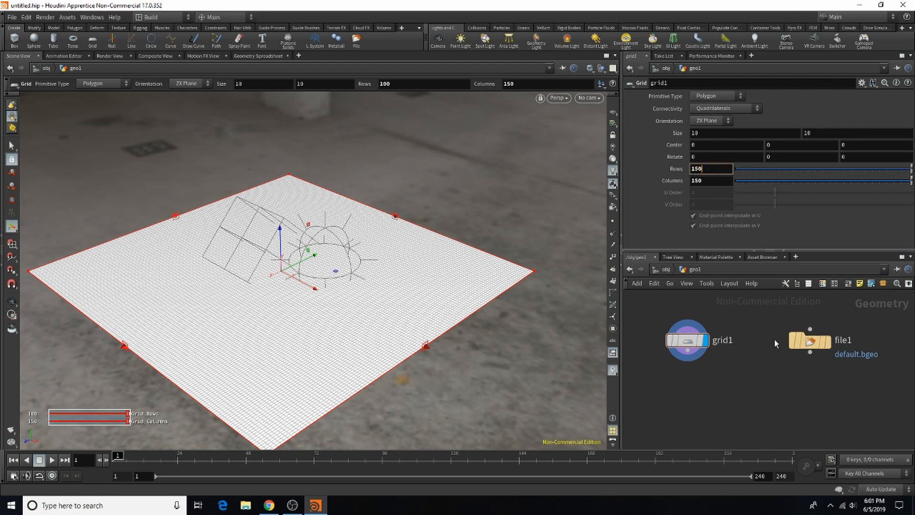
key(Return)
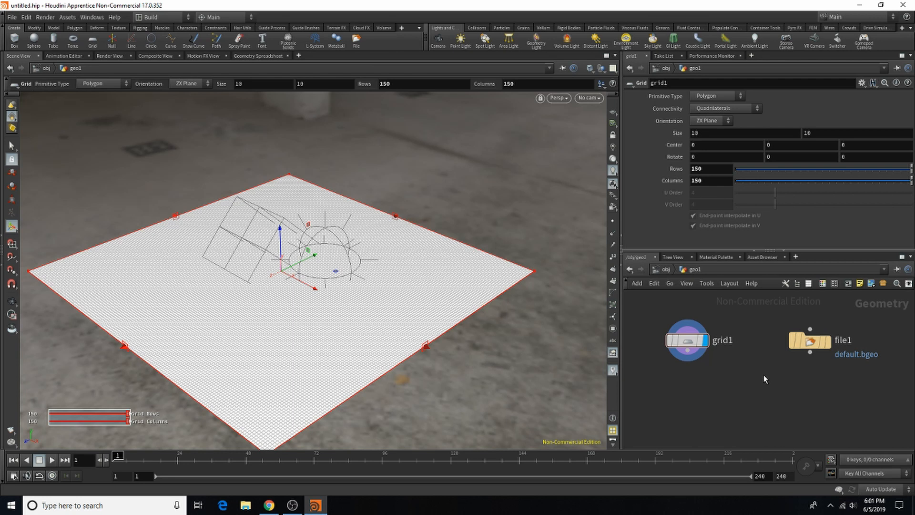
Step: Load the statue model 12328_Statue_v1_L2.obj from the Desktop folder into the File node
click(810, 340)
click(897, 109)
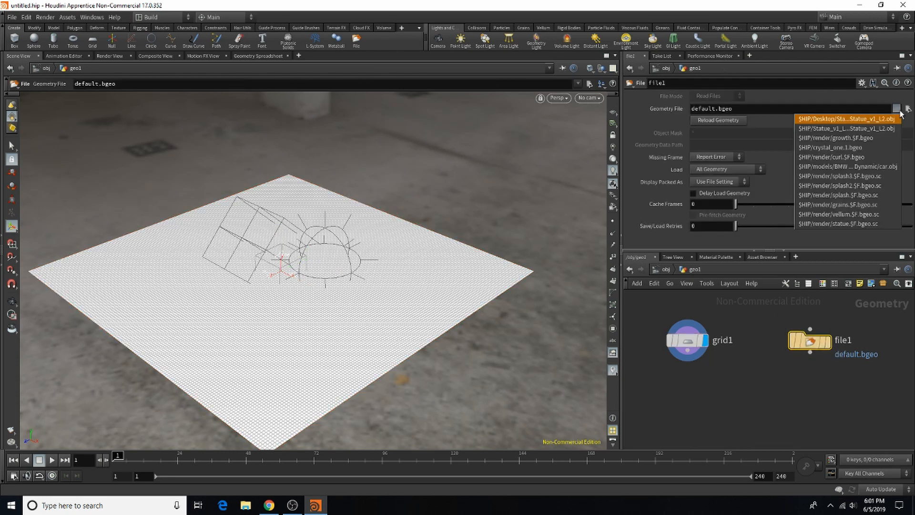
click(895, 119)
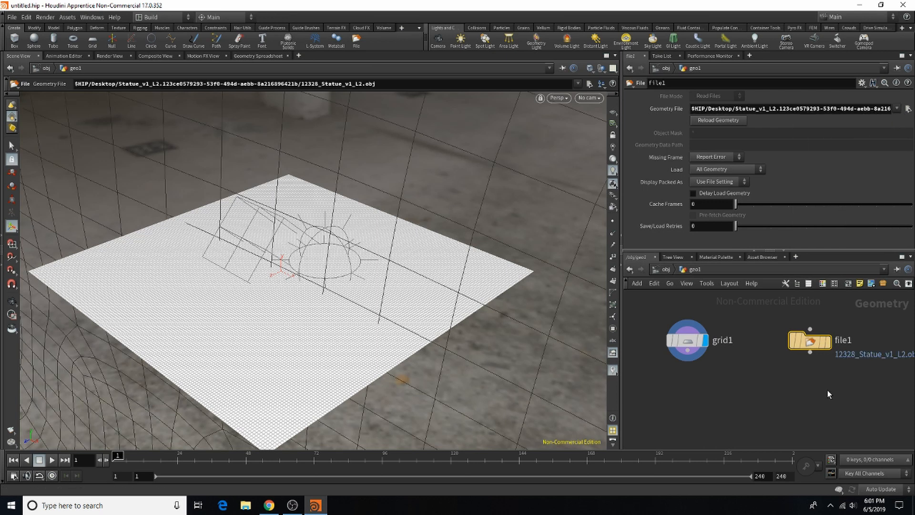
Step: Add a Transform node fed by the statue's File node and display its output
alt+right_drag(467, 294, 116, 357)
alt+middle_drag(382, 286, 639, 187)
alt+right_drag(593, 190, 539, 192)
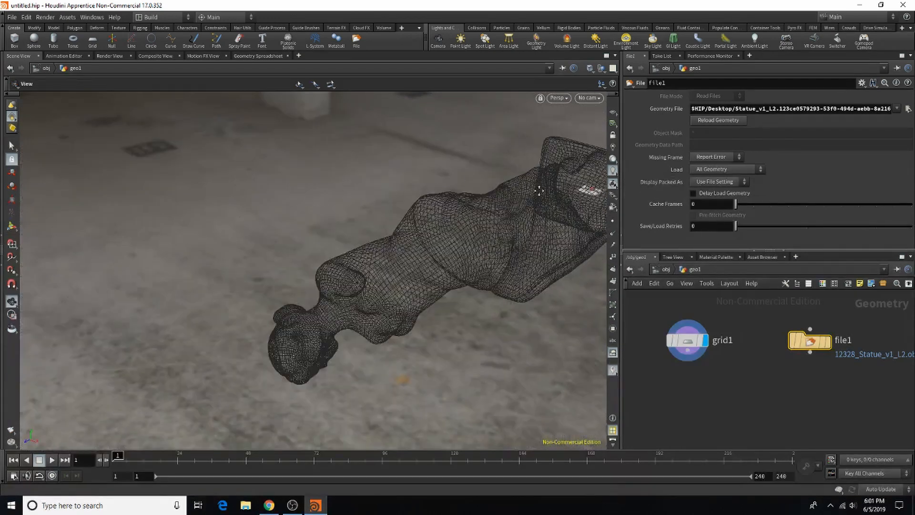
alt+middle_drag(539, 192, 395, 249)
key(Tab)
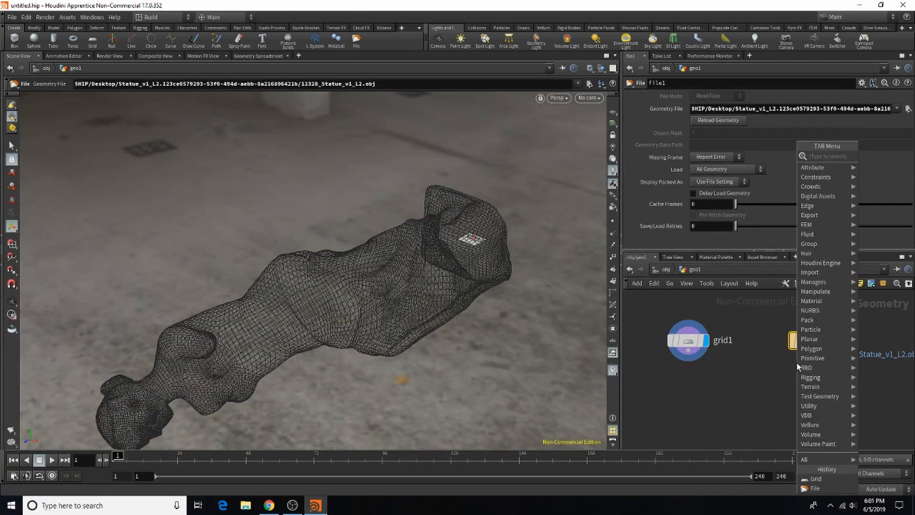
text(tr)
click(748, 176)
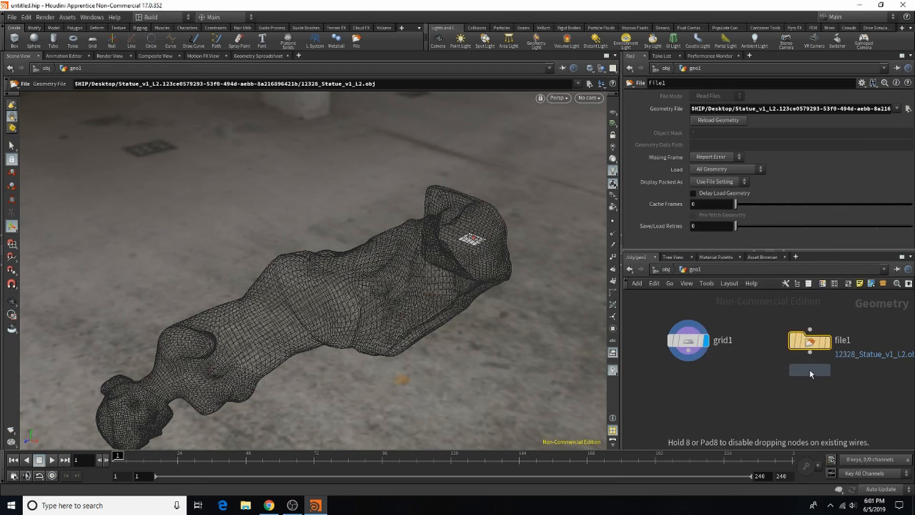
click(809, 369)
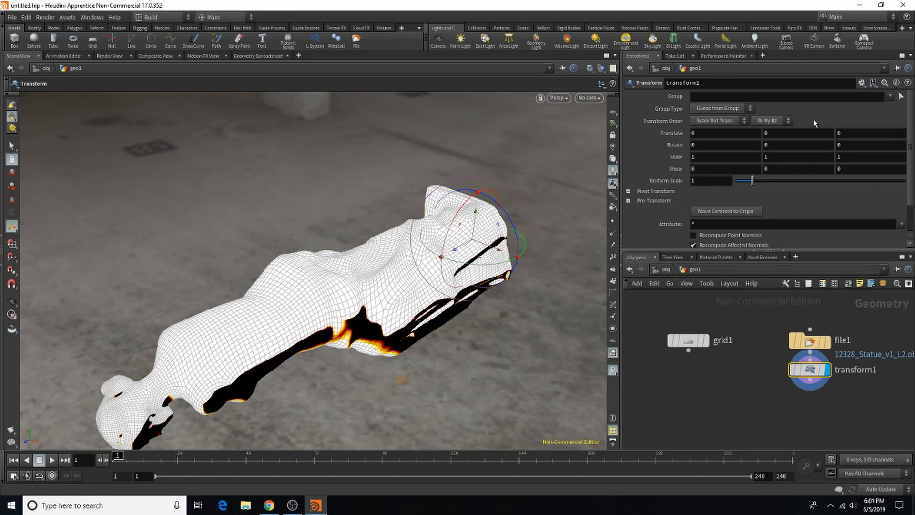
Step: Rotate the statue -90 degrees about X and set its uniform scale to 0.5 in the Transform node
click(710, 144)
text(-90)
key(Return)
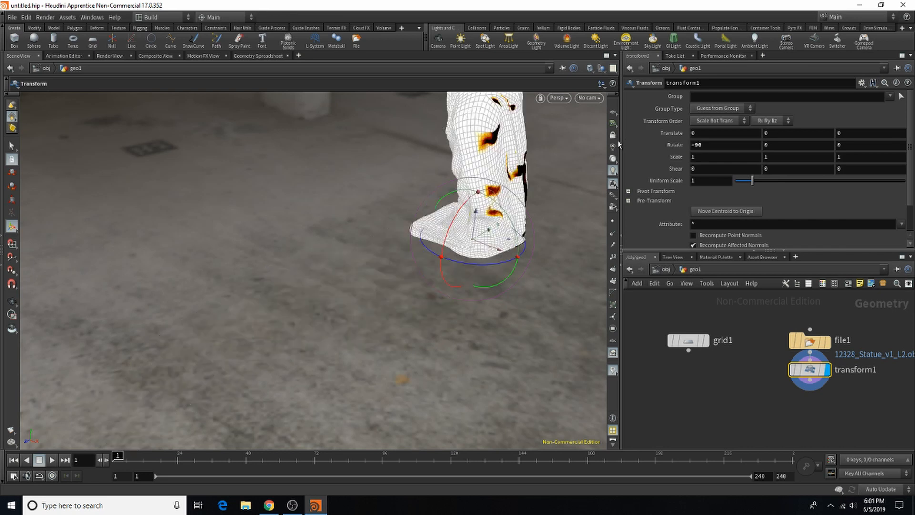
drag(707, 181, 607, 187)
text(0.5)
key(Return)
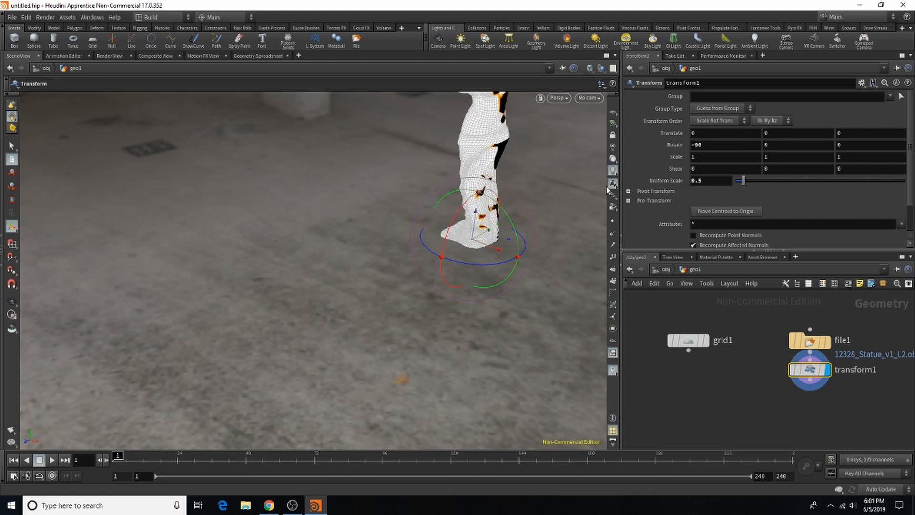
Step: Set the statue's uniform scale to 0.3 in the Transform node
key(Escape)
scroll(366, 217, down, 5)
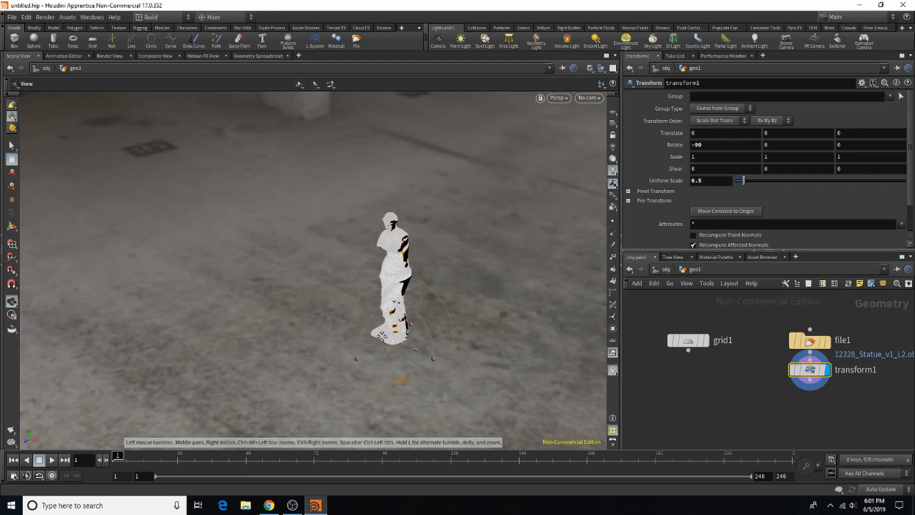
alt+right_drag(381, 336, 469, 310)
alt+drag(395, 240, 448, 316)
click(701, 185)
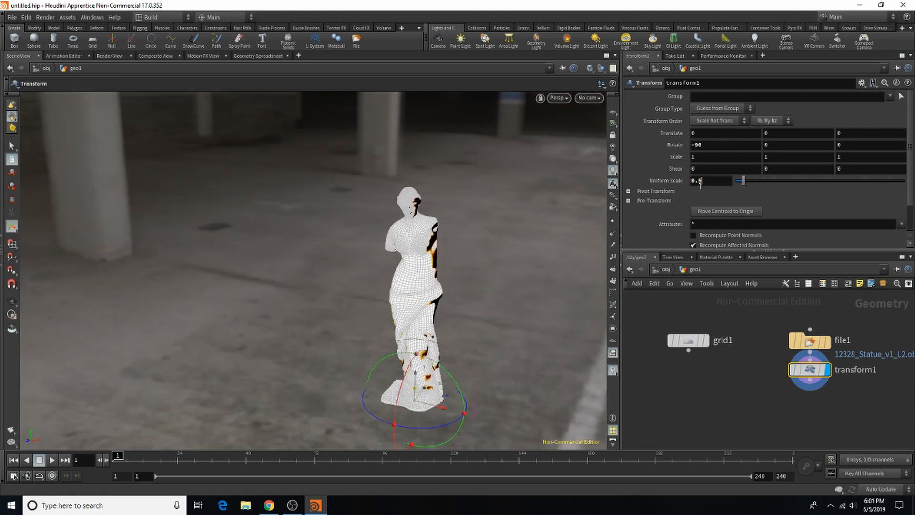
key(BackSpace)
text(3)
key(Return)
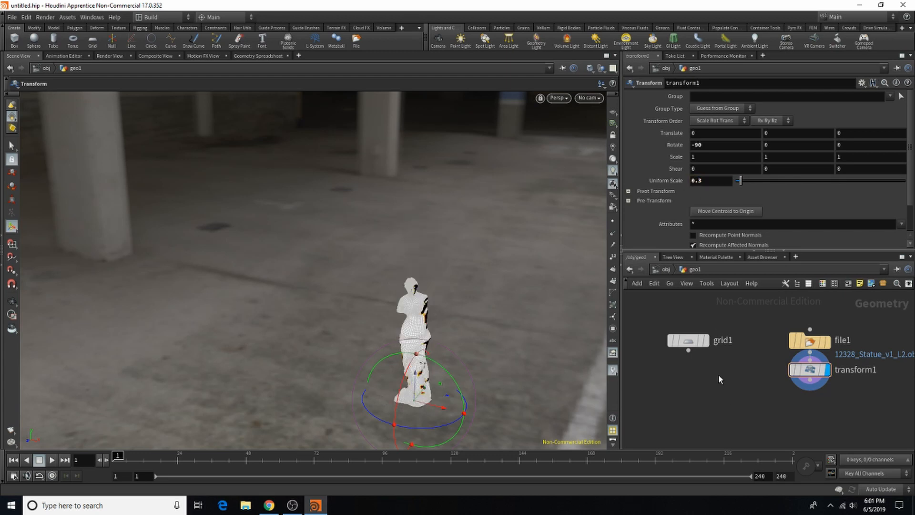
Step: Show the grid as a template alongside the statue and raise it above the head, to a center Y of about 61.2
mouse_move(696, 343)
click(712, 362)
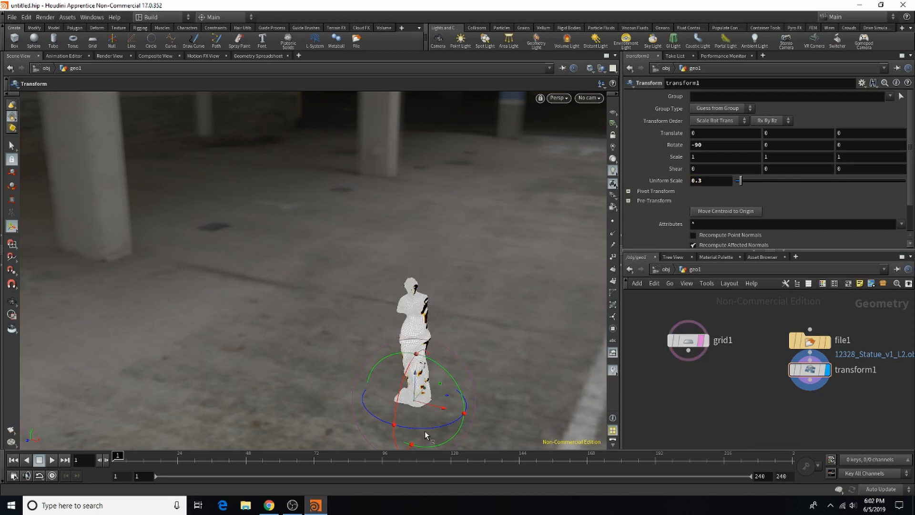
click(693, 351)
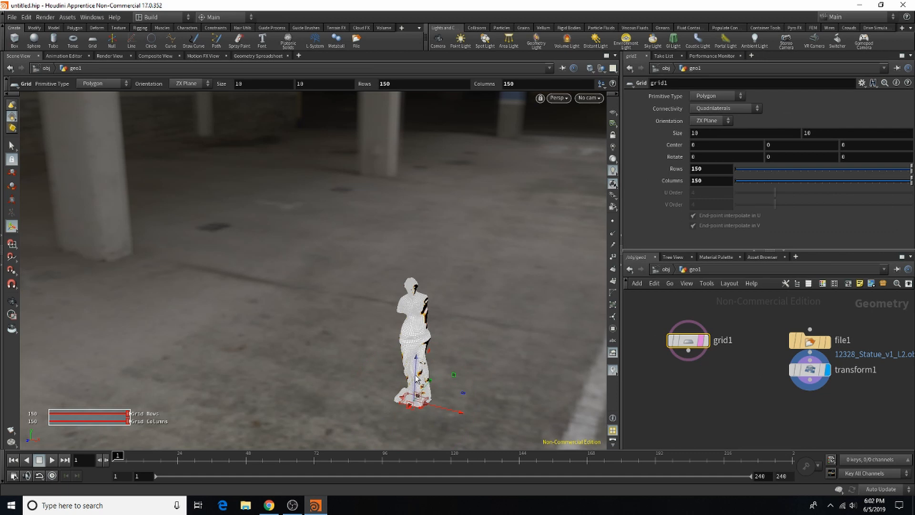
drag(413, 310, 416, 247)
alt+right_drag(416, 248, 671, 266)
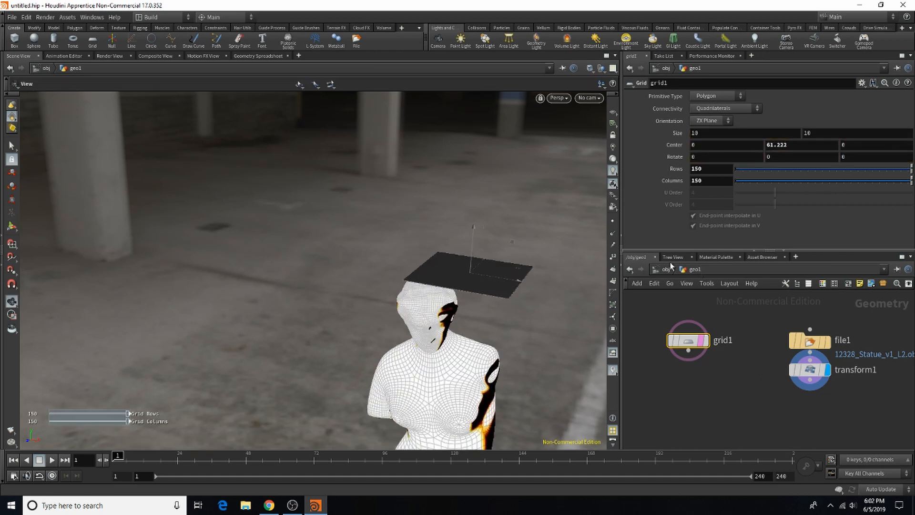
Step: Shift the grid along X over the statue's head, to a center X of about -4.47
alt+drag(525, 283, 495, 282)
alt+middle_drag(495, 281, 473, 286)
alt+drag(473, 286, 410, 307)
alt+right_drag(475, 300, 521, 277)
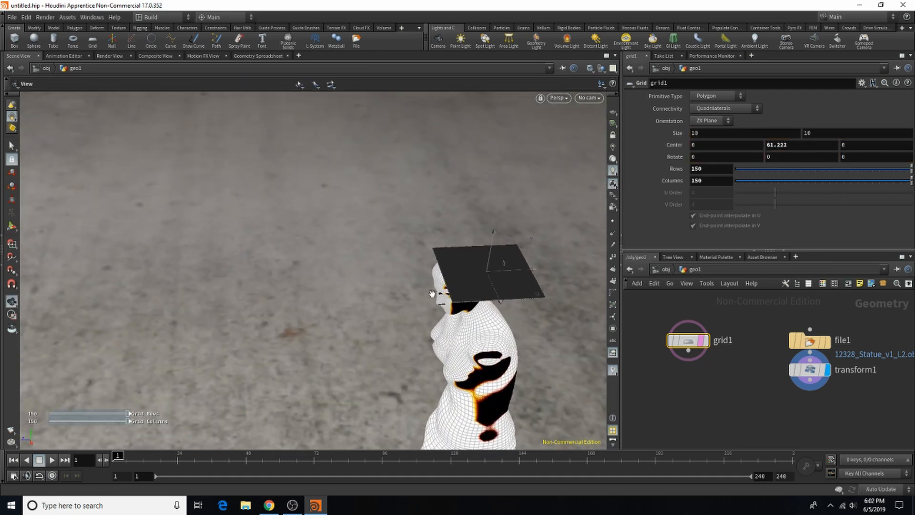
alt+drag(521, 277, 439, 262)
key(Return)
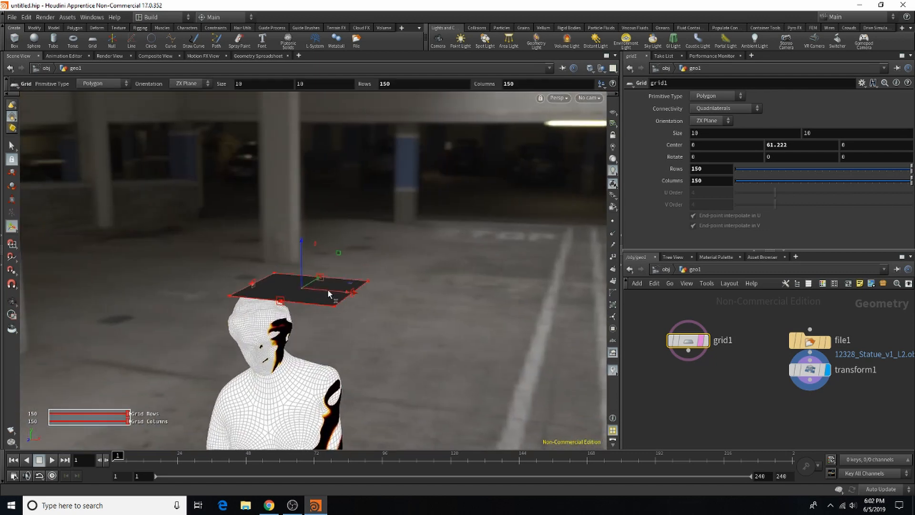
drag(327, 289, 283, 288)
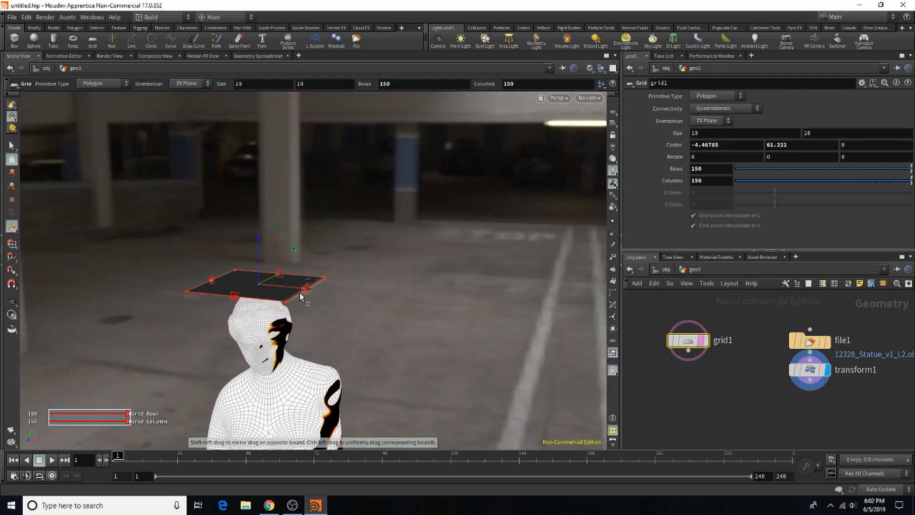
Step: Set the grid's size to 30 by 30
click(715, 135)
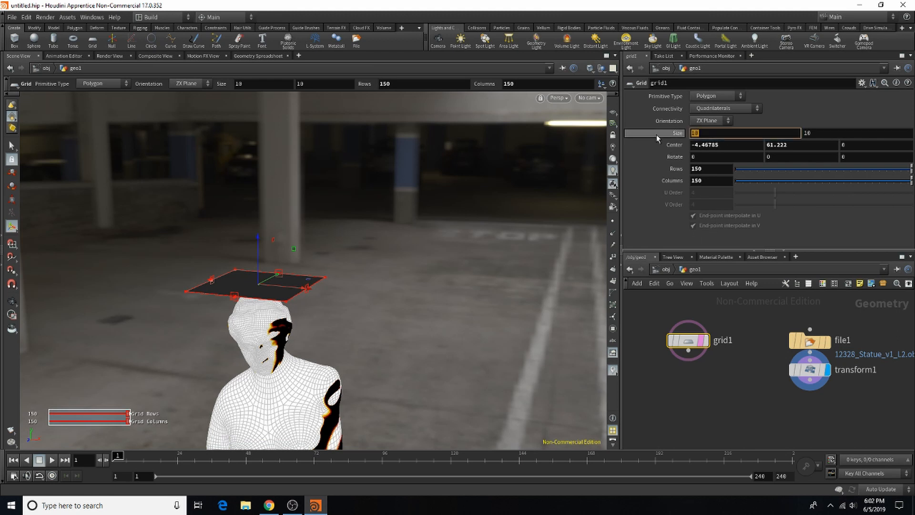
text(30)
click(806, 133)
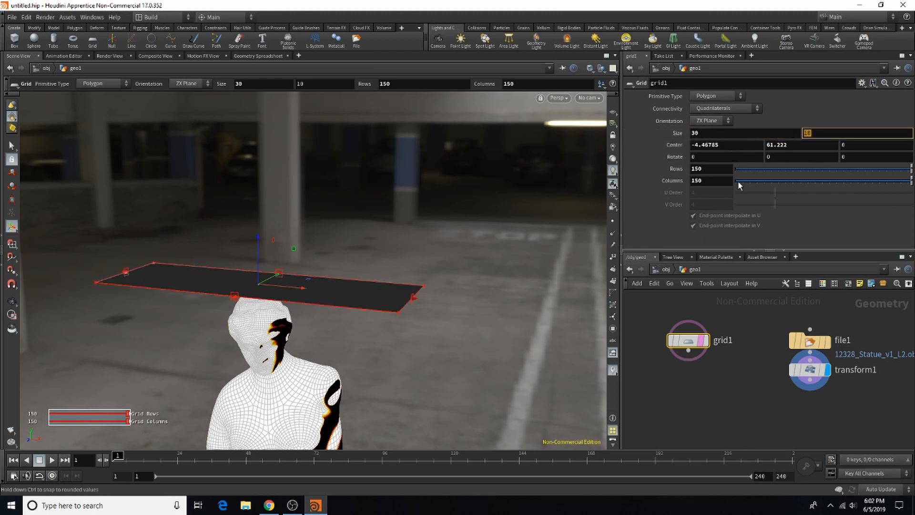
text(30)
key(Return)
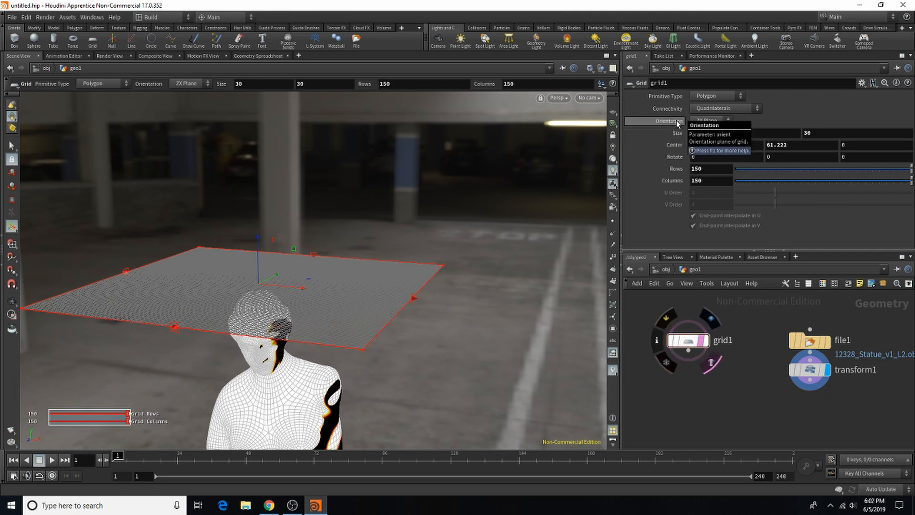
Step: Set the grid's size to 40 by 40
click(716, 137)
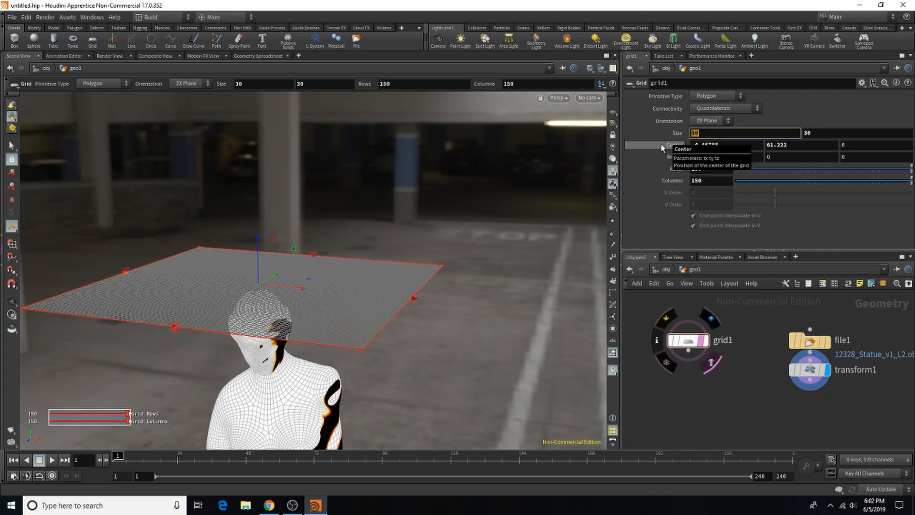
text(40)
key(Tab)
text(4)
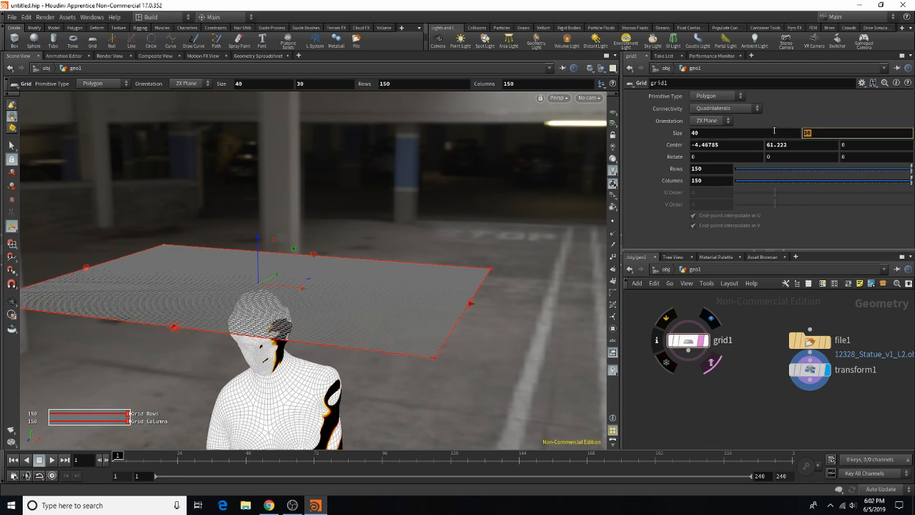
text(0)
key(Return)
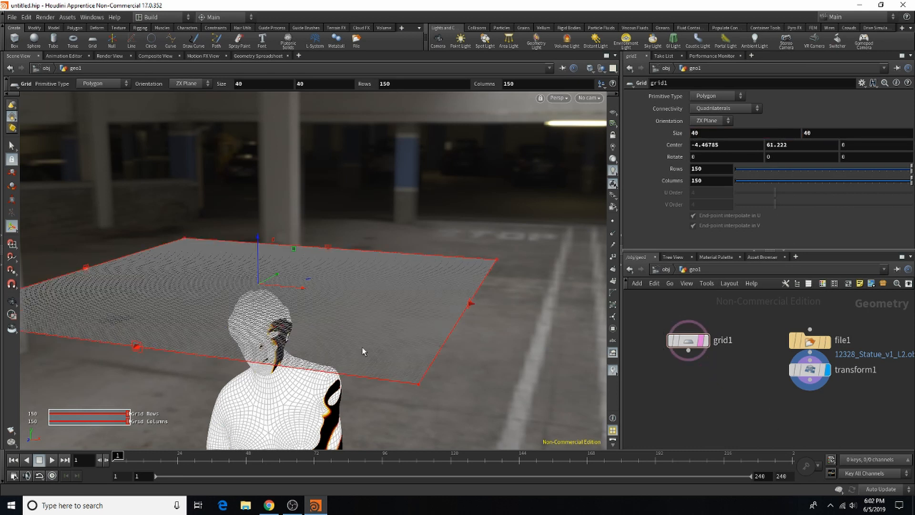
Step: Add a Vellum Configure Cloth node below the grid and statue nodes in the network
alt+right_drag(490, 304, 511, 337)
alt+middle_drag(511, 337, 500, 171)
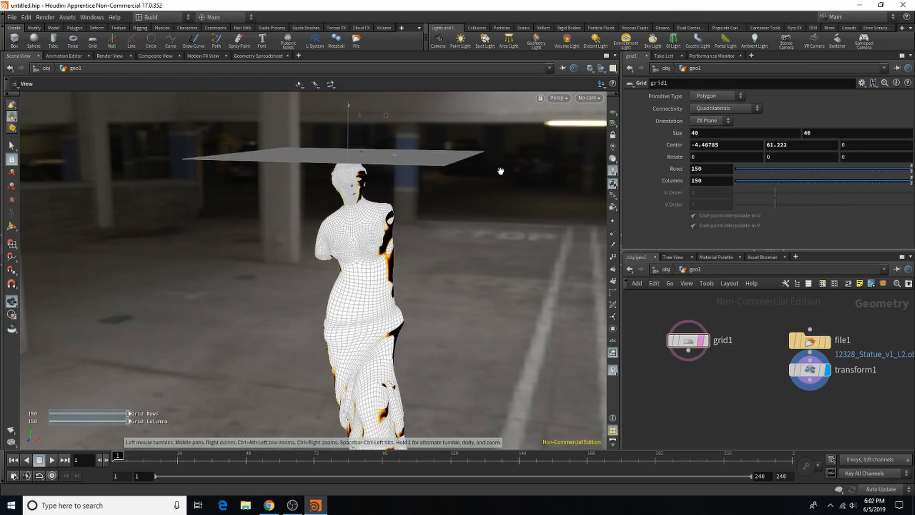
alt+right_drag(470, 222, 453, 235)
middle_drag(453, 234, 424, 212)
key(Return)
scroll(715, 405, down, 3)
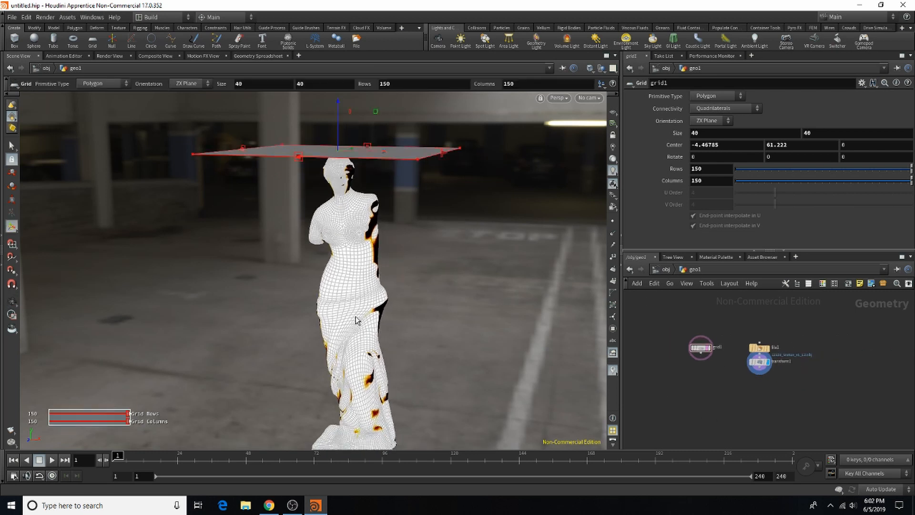
scroll(704, 353, up, 4)
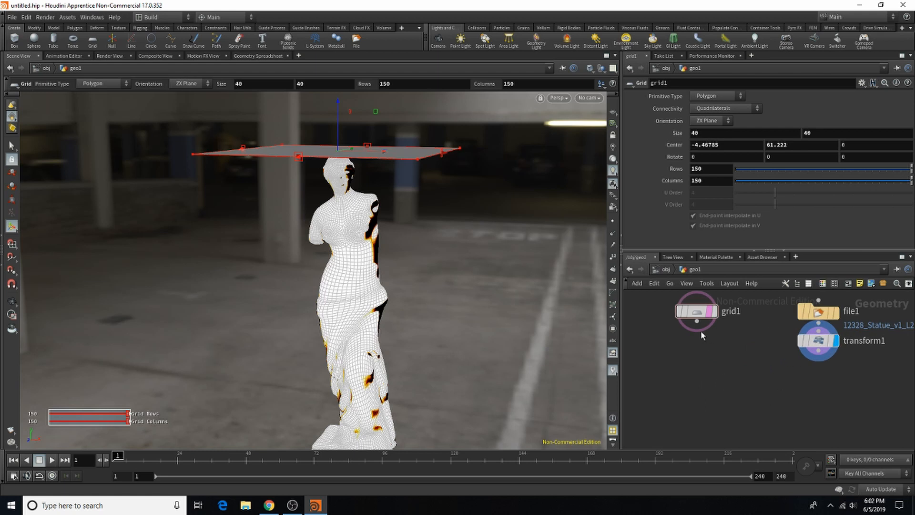
drag(698, 312, 695, 342)
key(Tab)
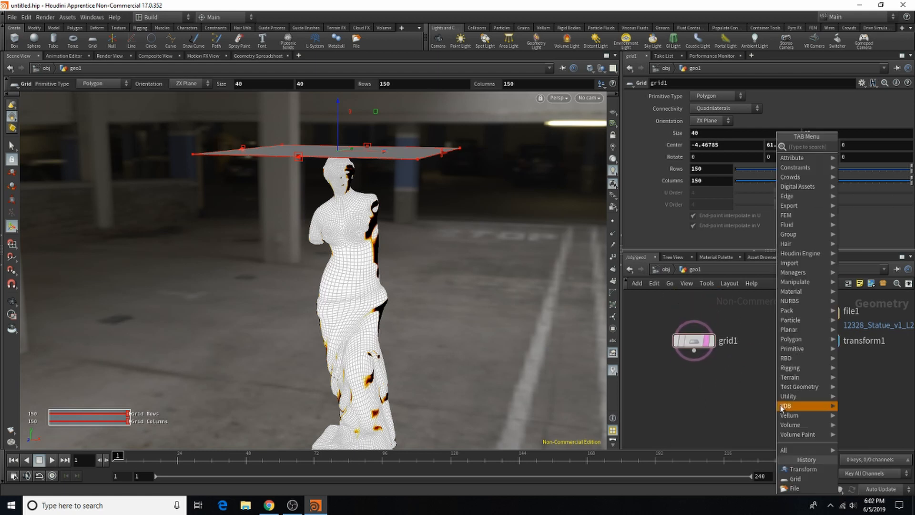
text(vell)
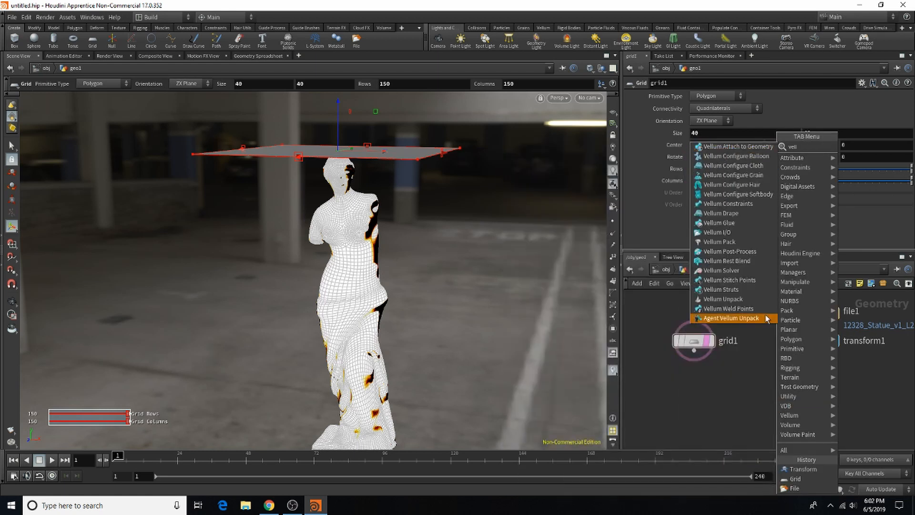
click(771, 166)
drag(768, 392, 776, 372)
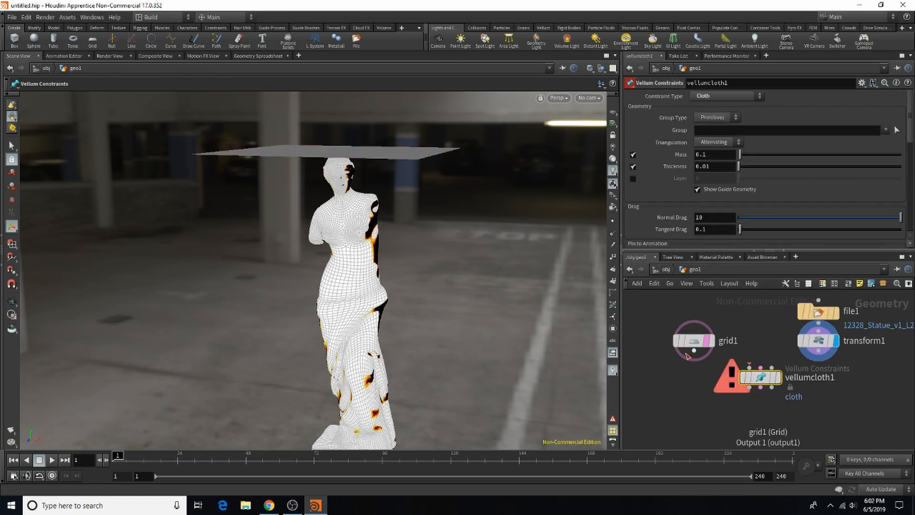
Step: Connect the grid to the cloth node's Vellum Geometry input and the statue's Transform node to its third input
mouse_move(763, 370)
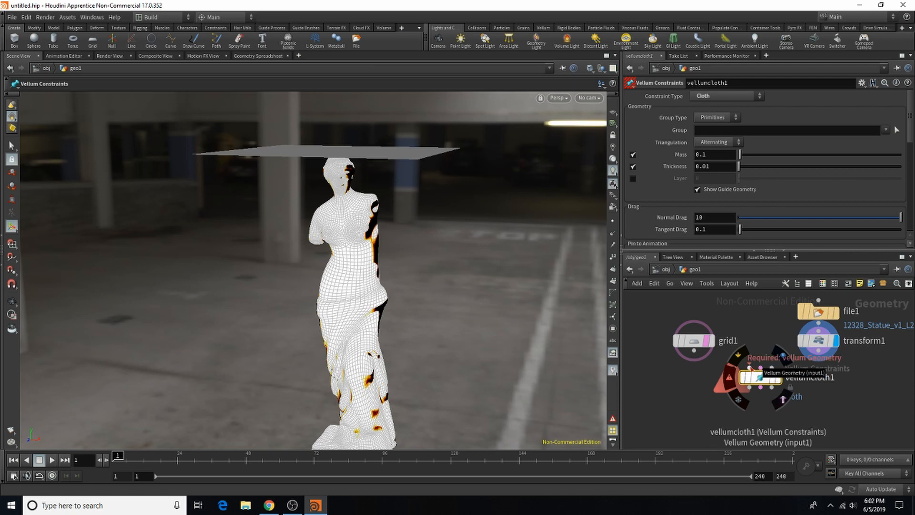
drag(694, 350, 749, 367)
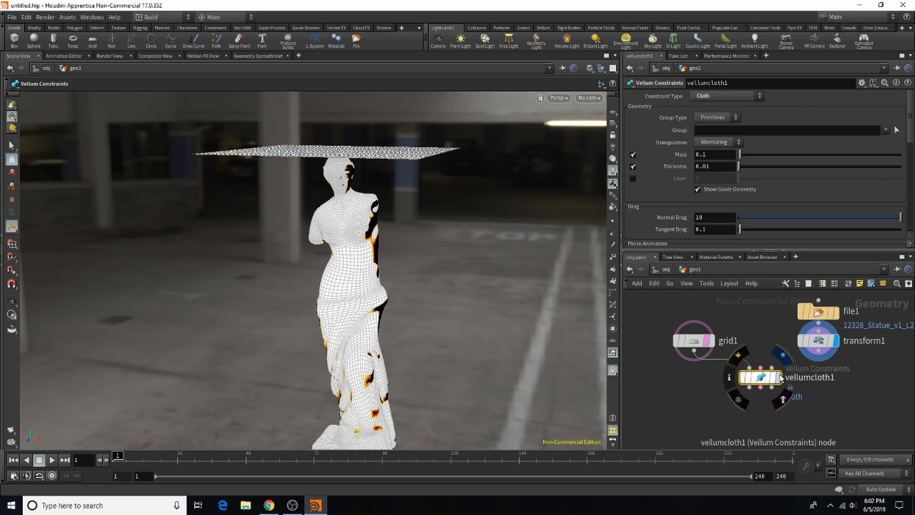
click(771, 368)
click(816, 358)
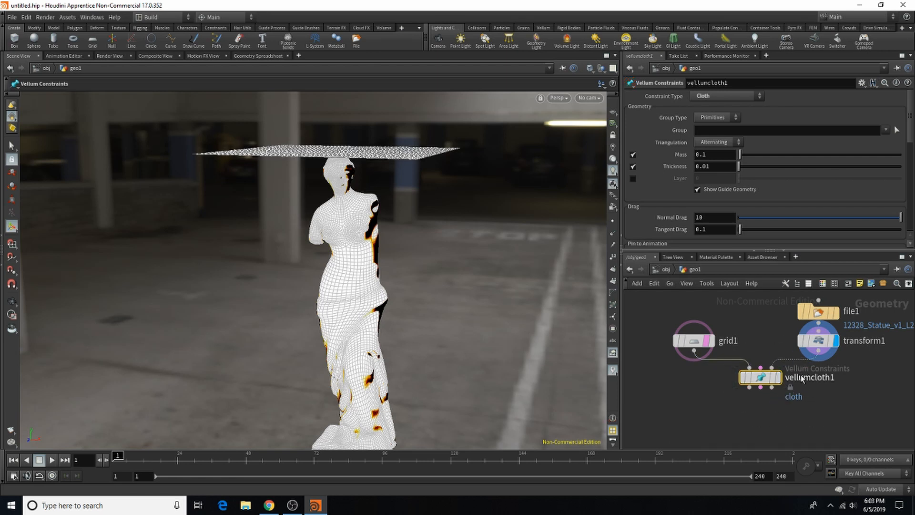
Step: Add a Vellum Solver node directly below the Vellum cloth node
middle_drag(764, 432, 765, 393)
scroll(765, 394, up, 1)
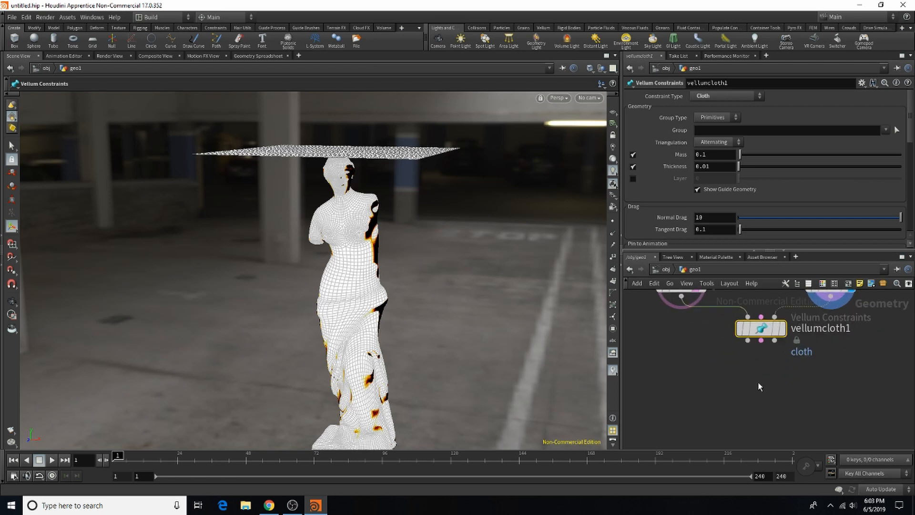
key(Tab)
text(vell)
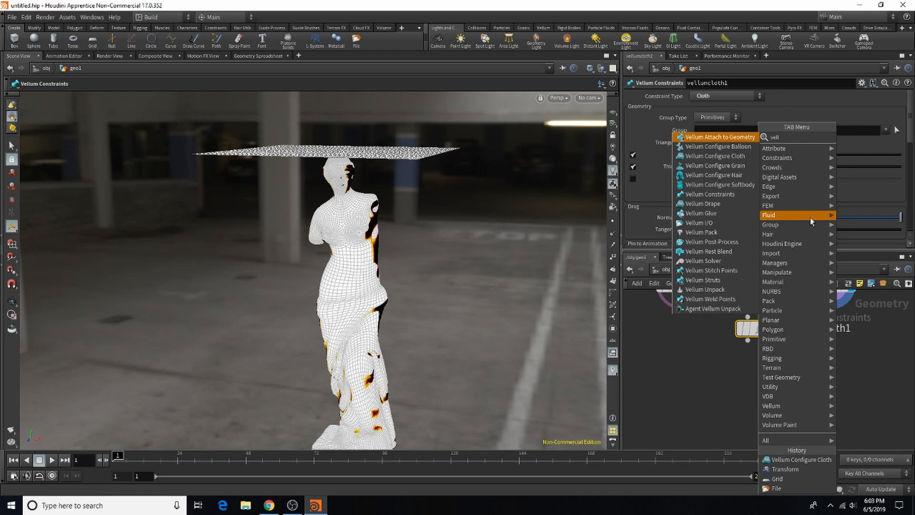
click(731, 260)
click(757, 371)
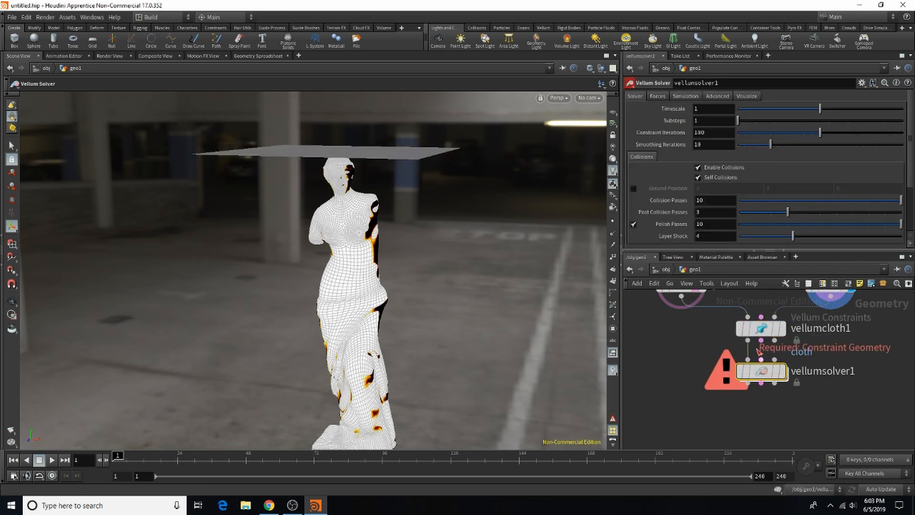
Step: Connect the cloth node's three outputs to the matching Vellum Solver inputs and display the solver's output
drag(747, 340, 763, 360)
click(762, 360)
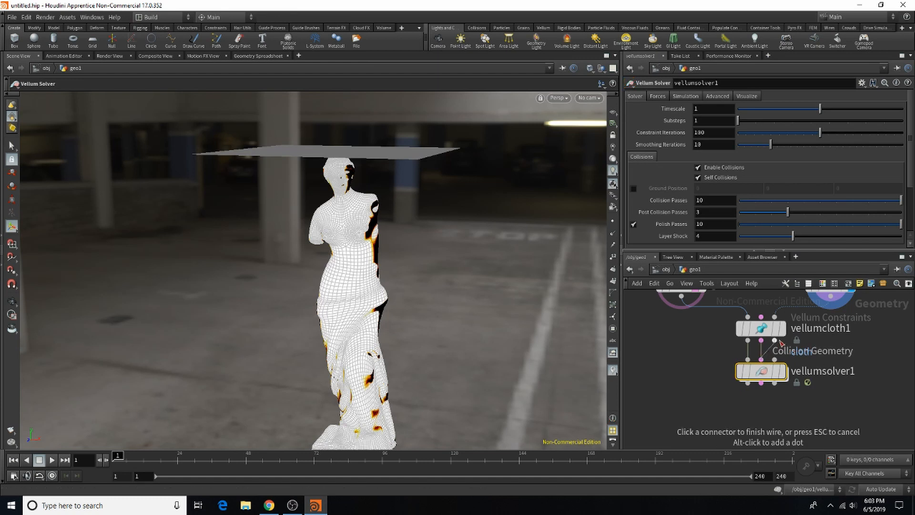
key(Escape)
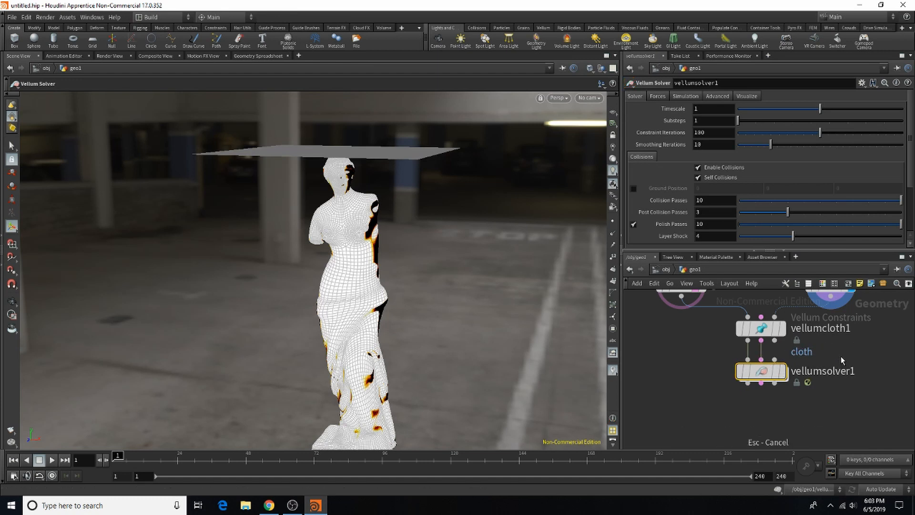
drag(775, 340, 779, 366)
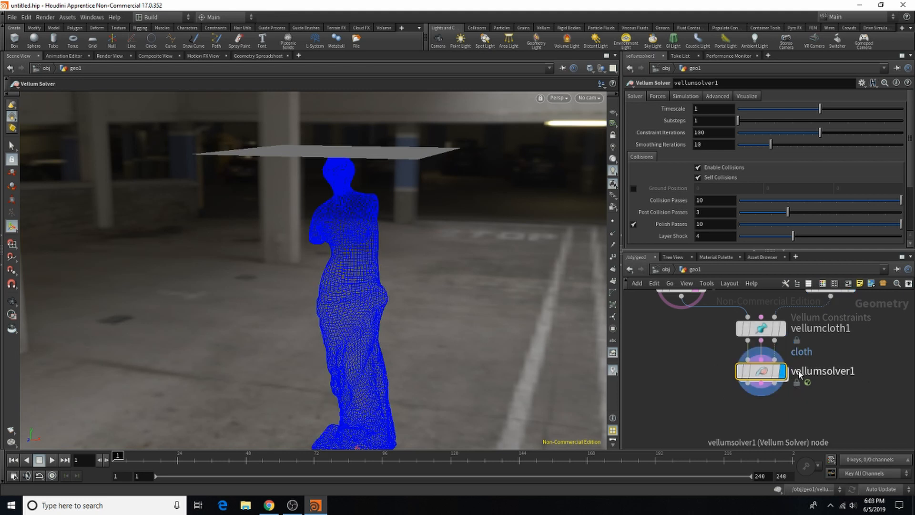
Step: Simulate the cloth falling on the statue up to frame 89 and replay it with real-time playback enabled
key(Escape)
drag(332, 187, 334, 148)
key(Return)
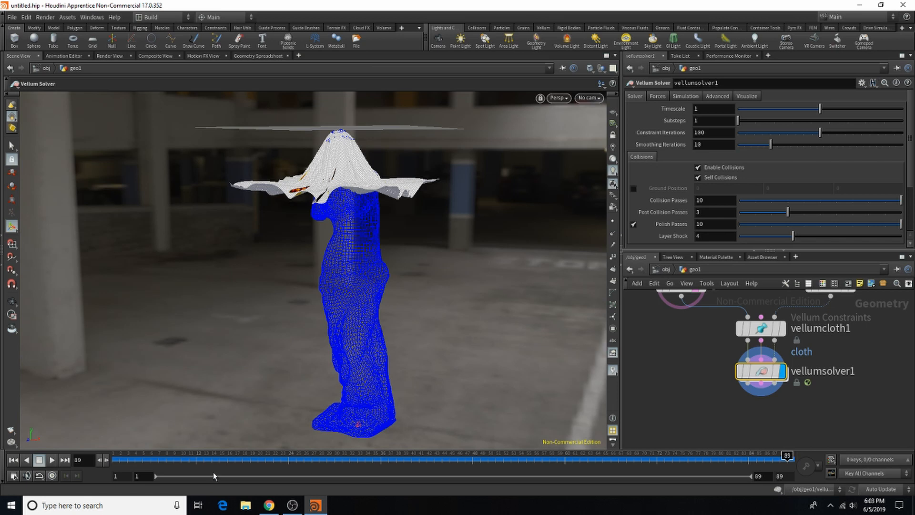
drag(197, 460, 64, 460)
click(53, 475)
click(52, 460)
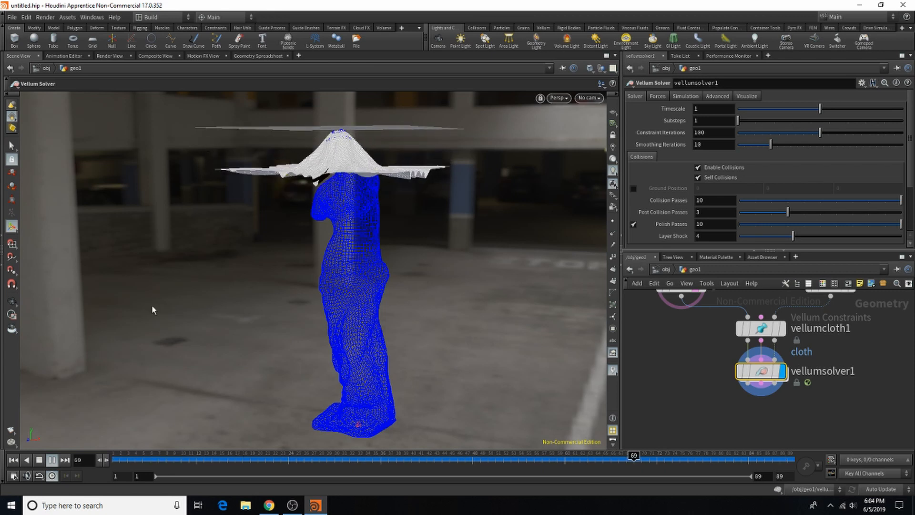
click(52, 460)
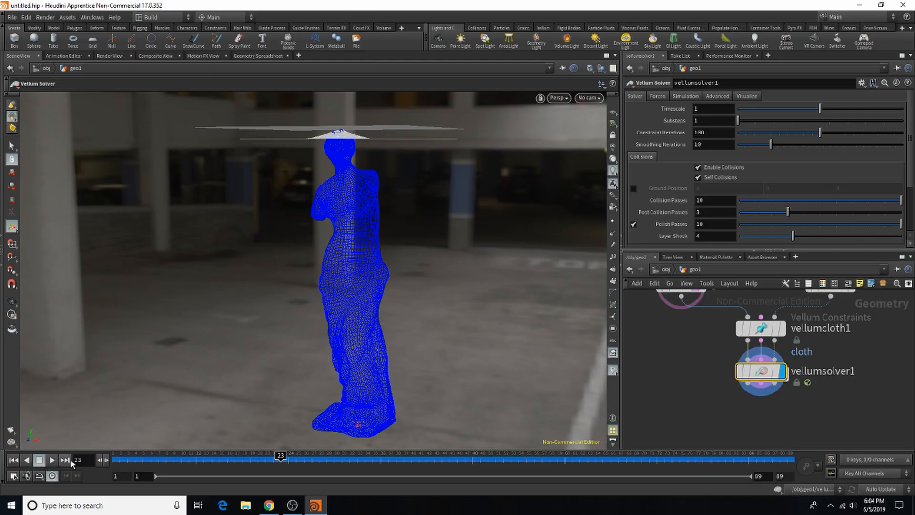
Step: Go to frame 65 and examine the cloth draped over the statue's head up close
drag(374, 462, 603, 460)
alt+right_drag(524, 134, 280, 192)
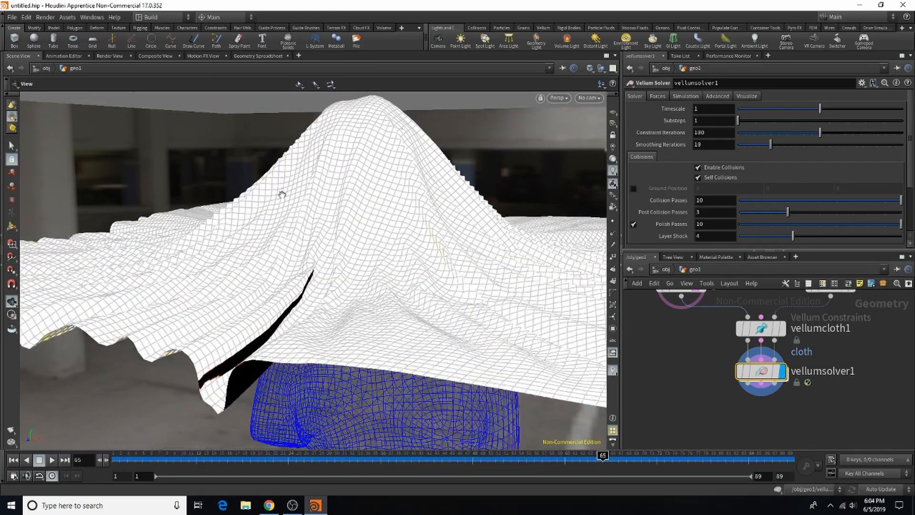
mouse_move(282, 194)
alt+mouse_down()
mouse_move(398, 219)
mouse_move(394, 306)
mouse_move(198, 184)
mouse_move(214, 212)
alt+mouse_up()
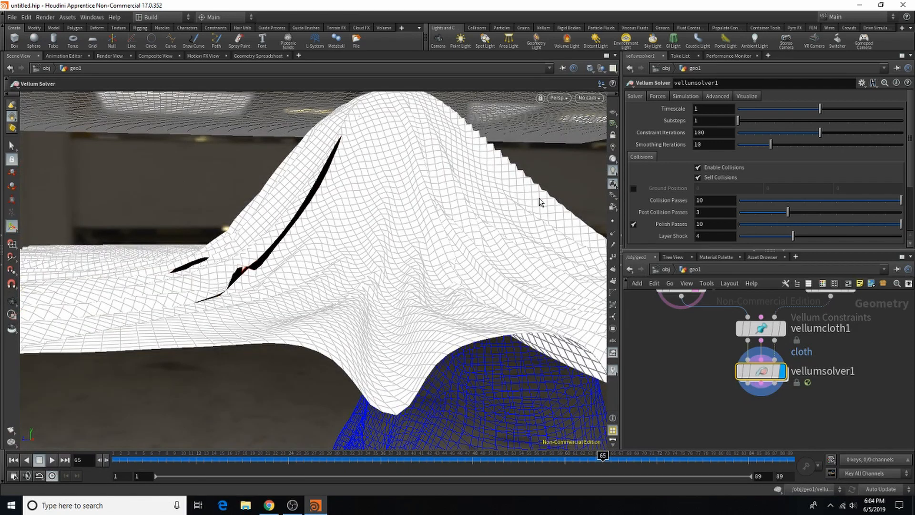
Step: Return to frame 1 and set the cloth grid to 250 rows and 250 columns
scroll(741, 430, down, 5)
scroll(727, 370, up, 5)
click(704, 374)
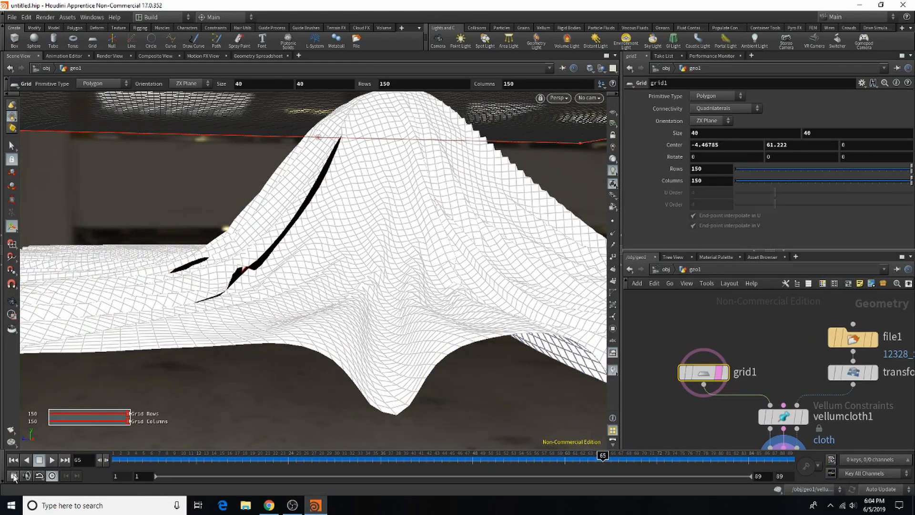
click(14, 460)
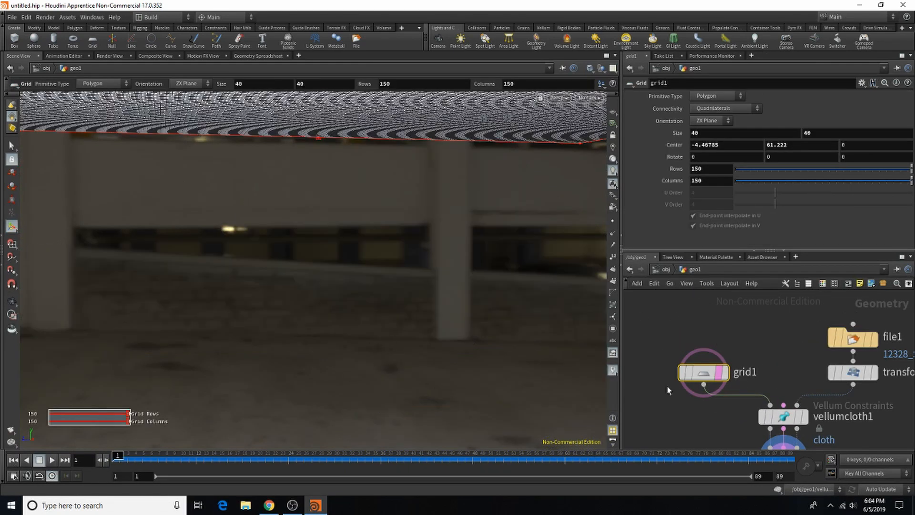
click(698, 169)
text(250)
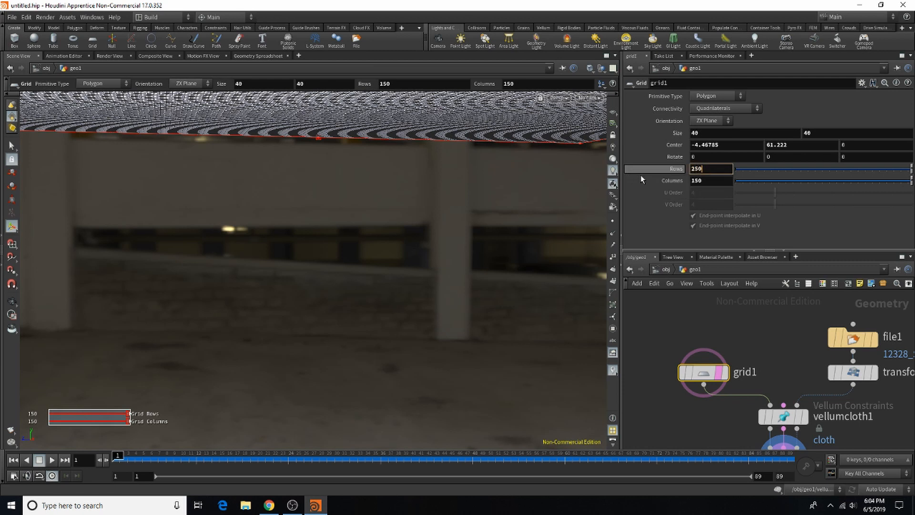
key(Tab)
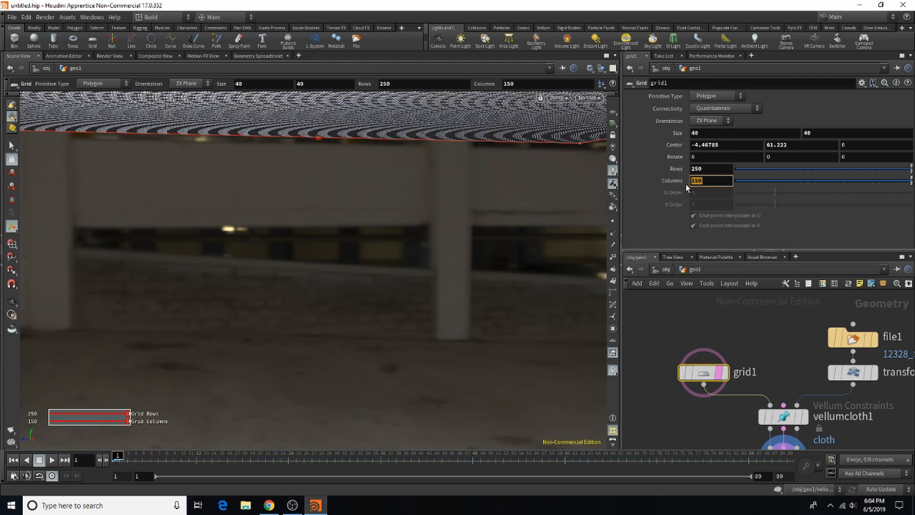
text(250)
key(Return)
key(Escape)
Step: Frame the grid above the statue's head and simulate the refined cloth up to frame 84
right_drag(494, 326, 319, 342)
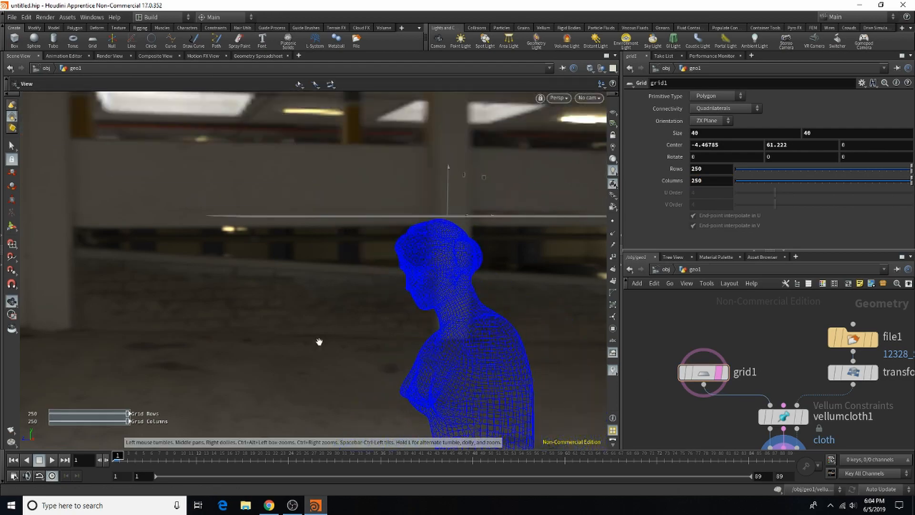
drag(391, 313, 434, 405)
middle_drag(539, 317, 391, 147)
drag(390, 145, 384, 230)
key(Return)
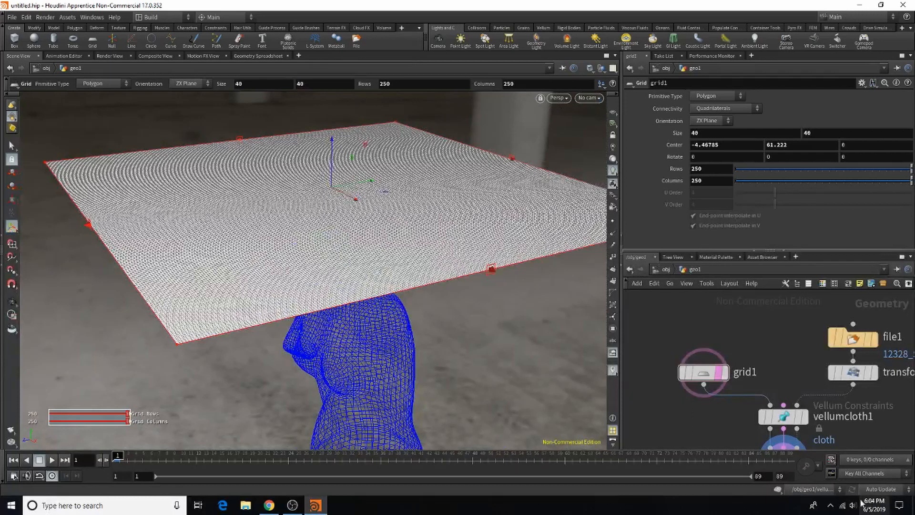
click(740, 468)
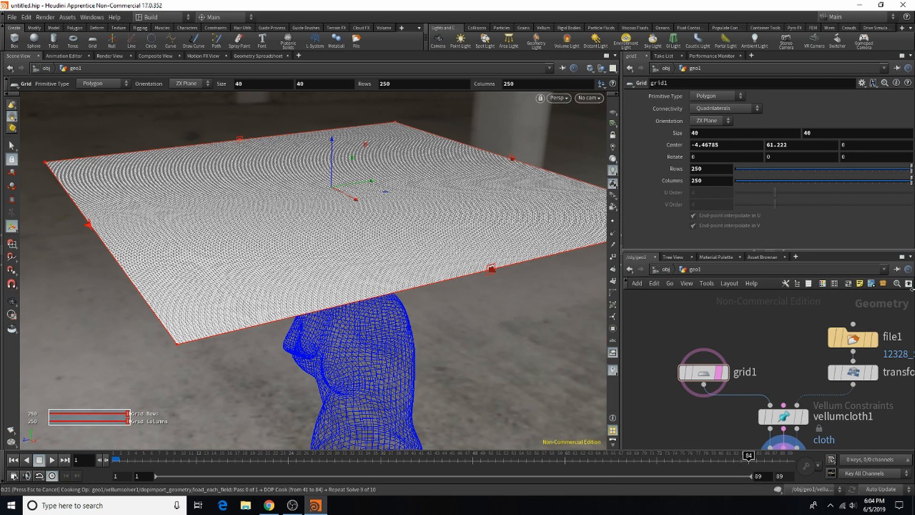
Step: Switch to Chrome and read through the Houdini Vellum Tips and Tricks page, covering the Vellum nodes, SOP and DOP definitions
click(269, 506)
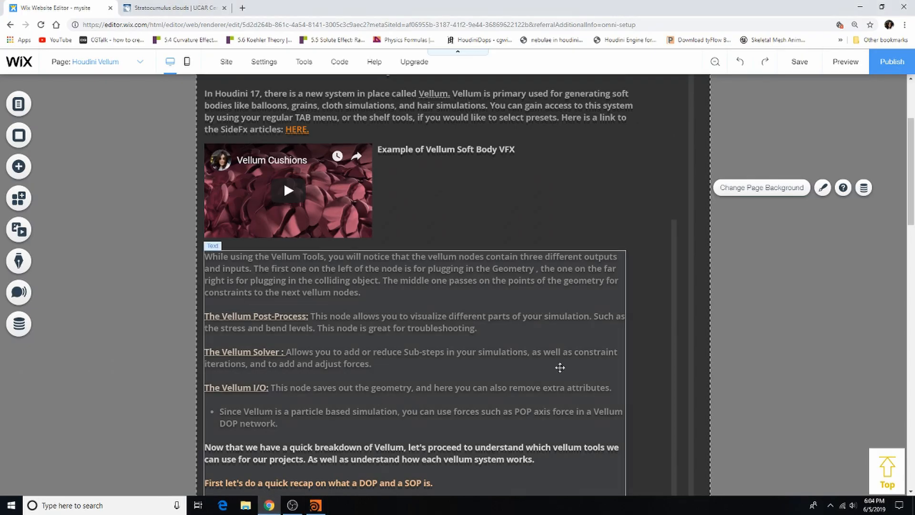
scroll(588, 315, up, 3)
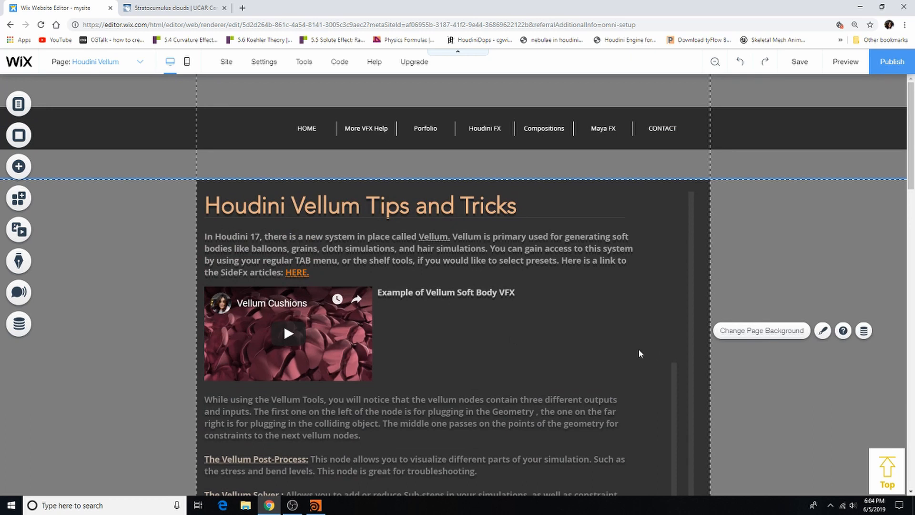
scroll(675, 360, down, 2)
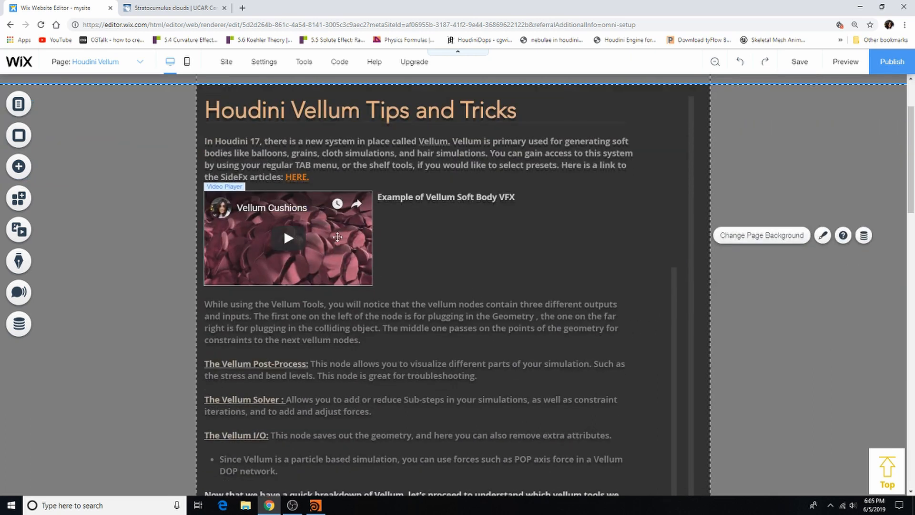
scroll(595, 295, down, 4)
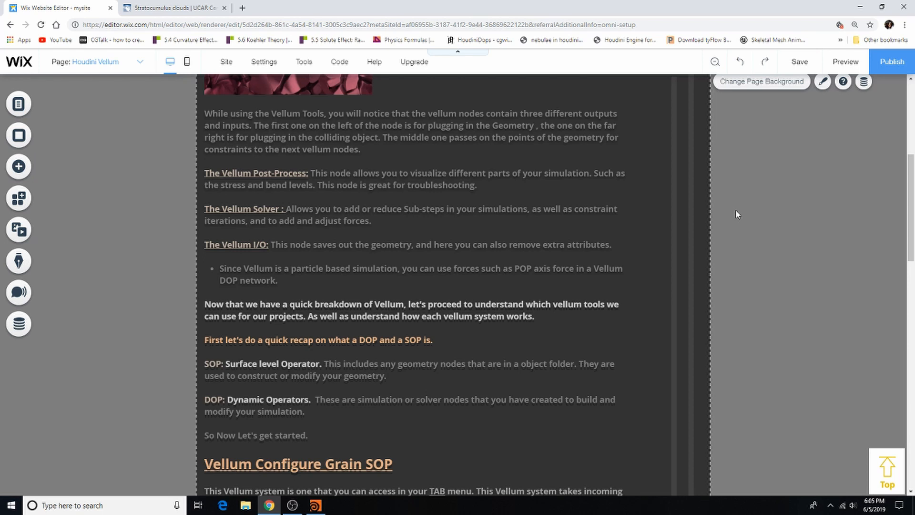
scroll(736, 210, down, 1)
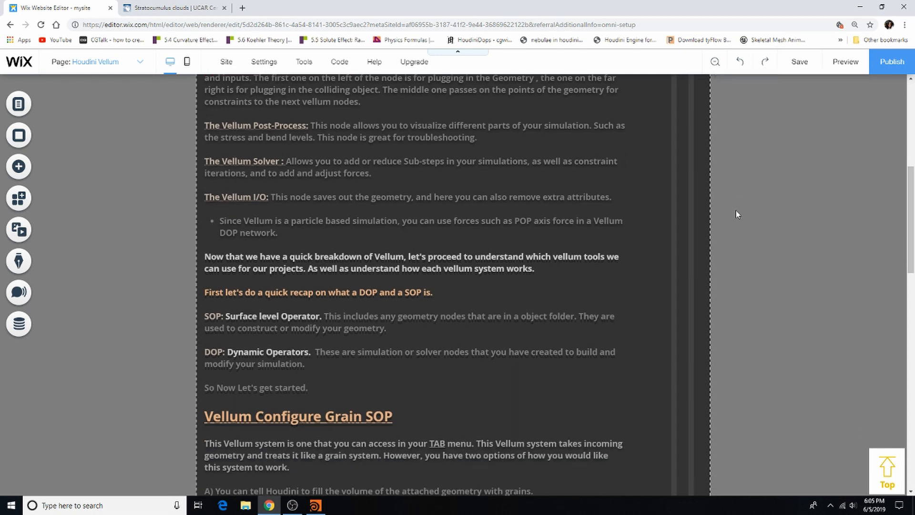
scroll(456, 467, down, 7)
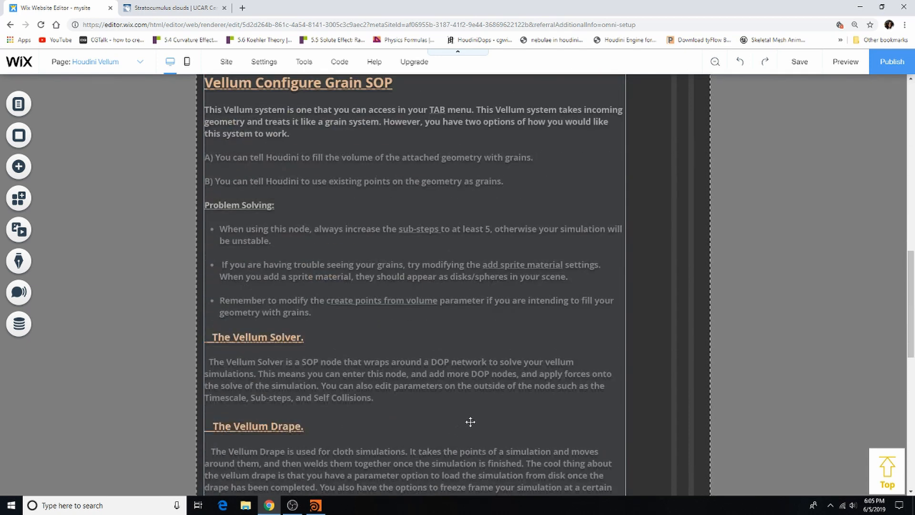
scroll(470, 422, up, 2)
scroll(657, 267, down, 10)
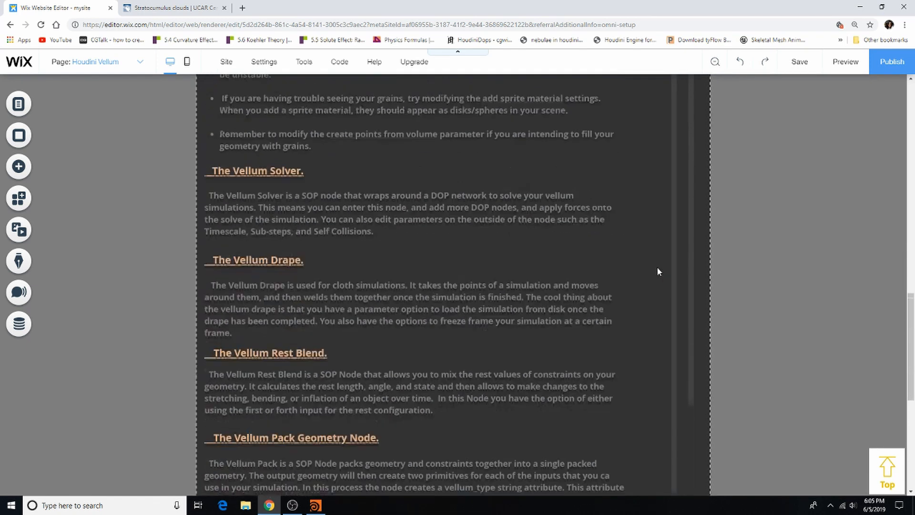
scroll(649, 274, up, 10)
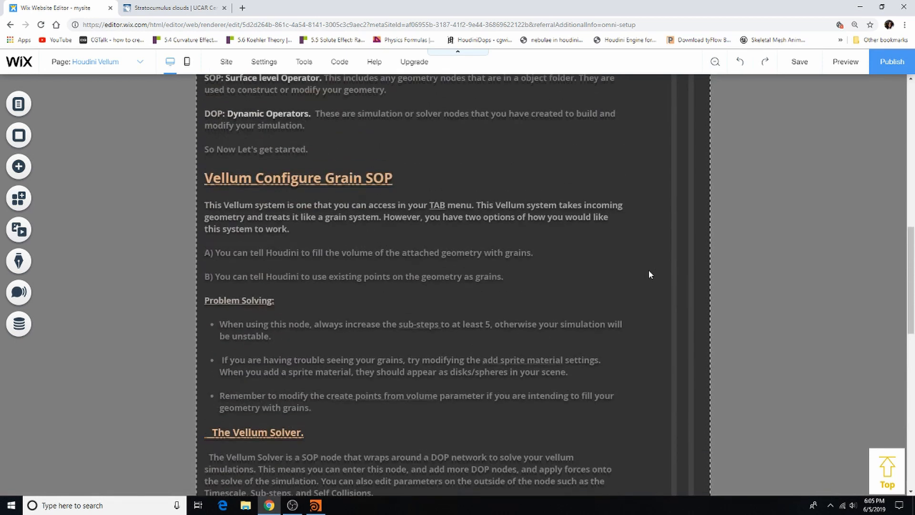
scroll(649, 275, up, 3)
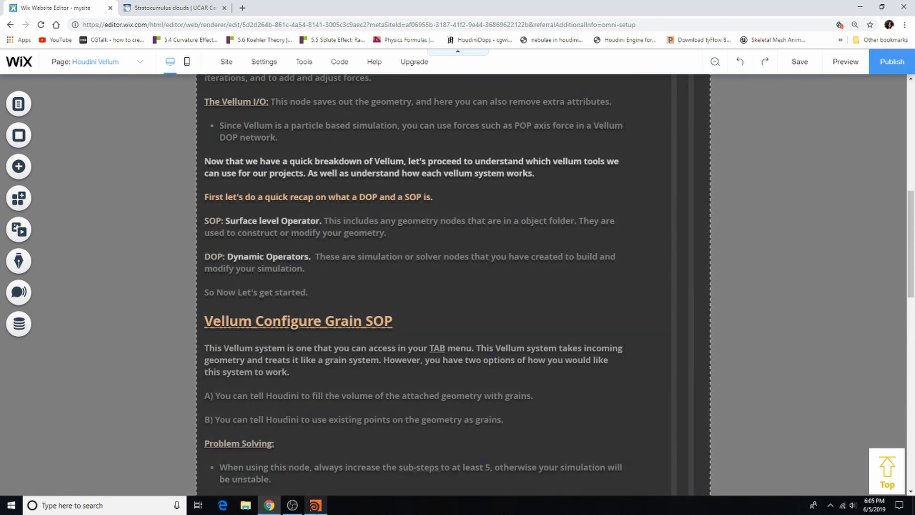
Step: Switch back to Houdini, examine the cloth draped over the statue from several angles and scrub through the simulation
click(315, 505)
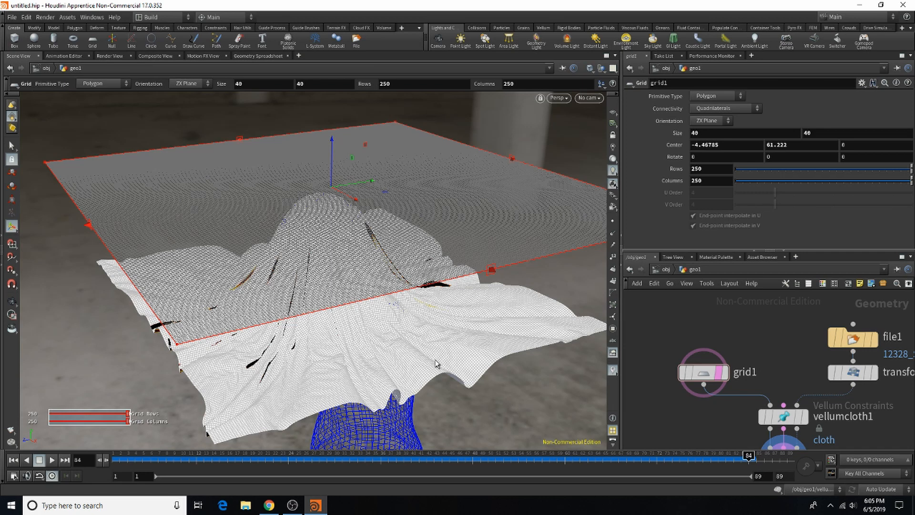
key(Escape)
drag(321, 317, 531, 294)
right_drag(281, 298, 419, 291)
drag(355, 294, 384, 298)
right_drag(372, 301, 261, 310)
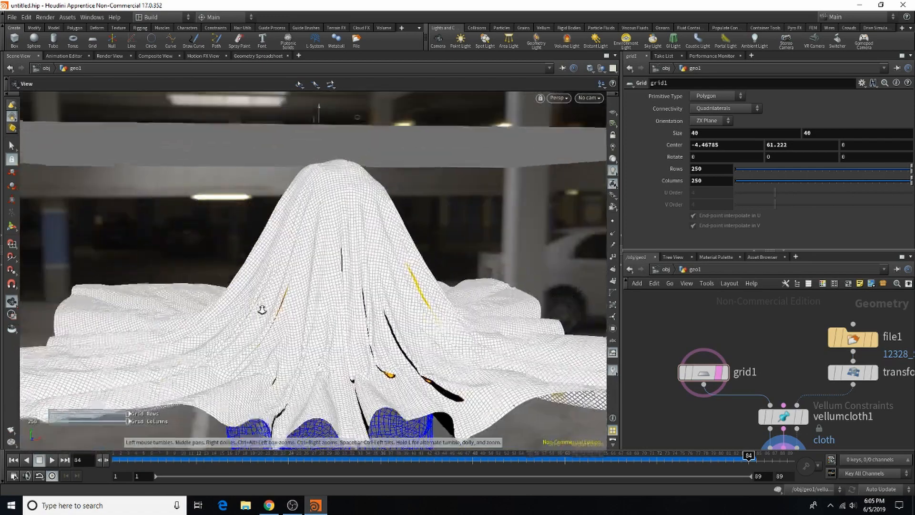
drag(285, 296, 320, 255)
alt+middle_drag(320, 254, 320, 240)
drag(331, 457, 830, 513)
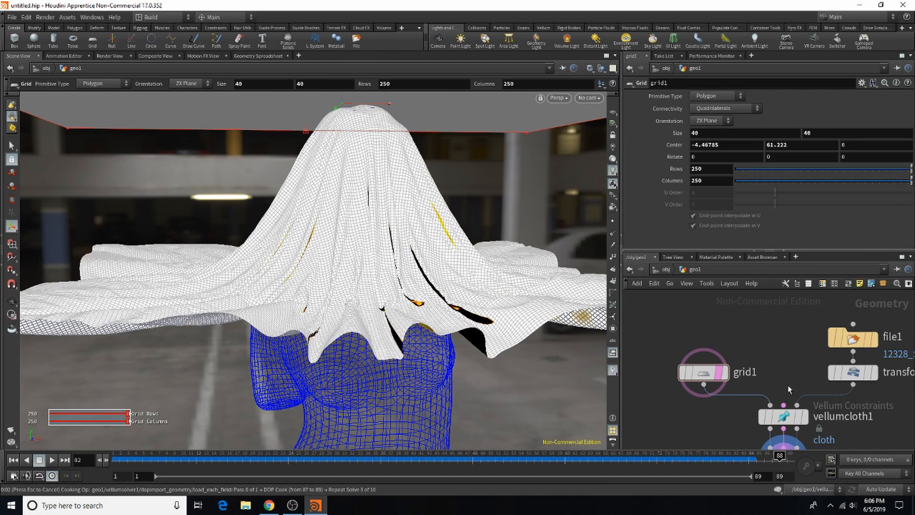
Step: Open the forces network inside the Vellum Solver node
scroll(725, 348, down, 5)
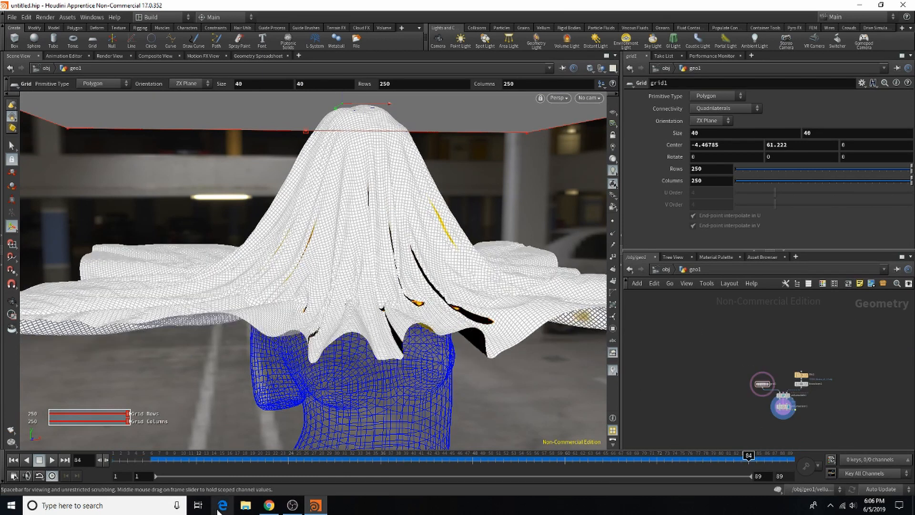
scroll(769, 381, up, 5)
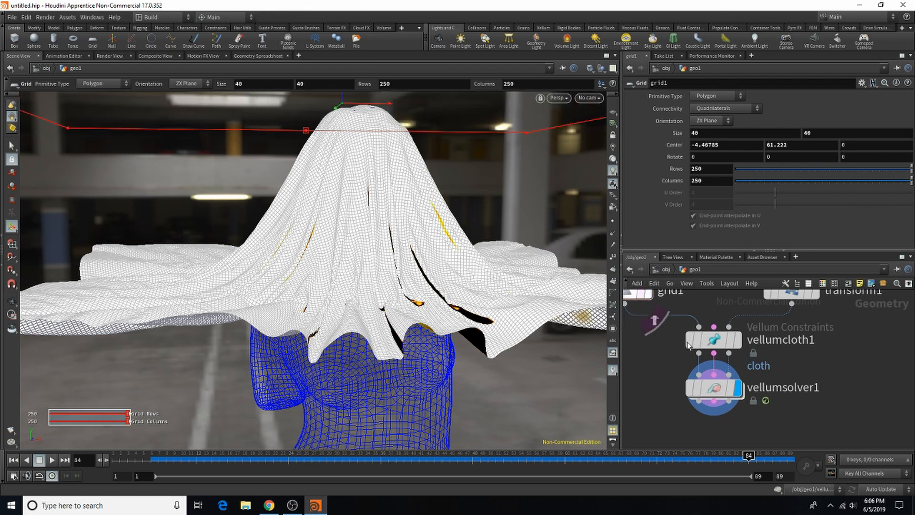
double_click(717, 388)
scroll(723, 348, down, 1)
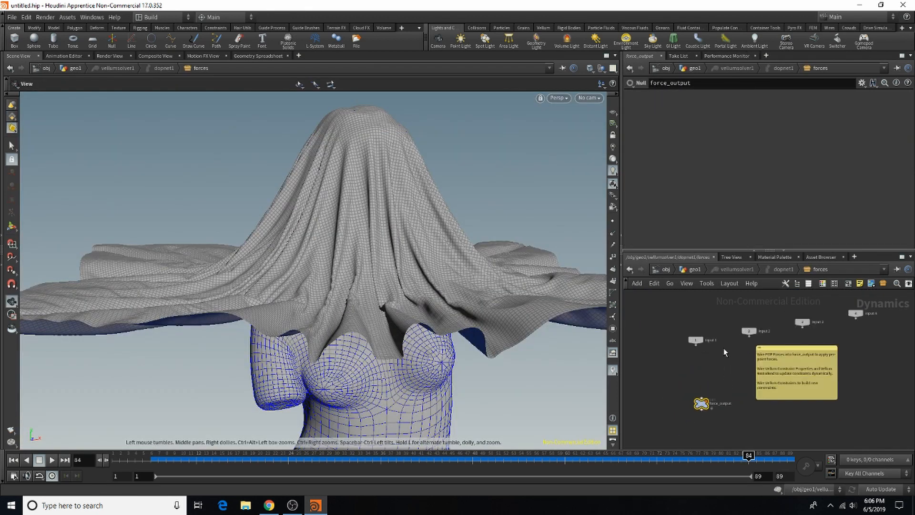
Step: Place force_output directly below the first input and connect that input to it
scroll(704, 390, up, 4)
scroll(721, 360, down, 2)
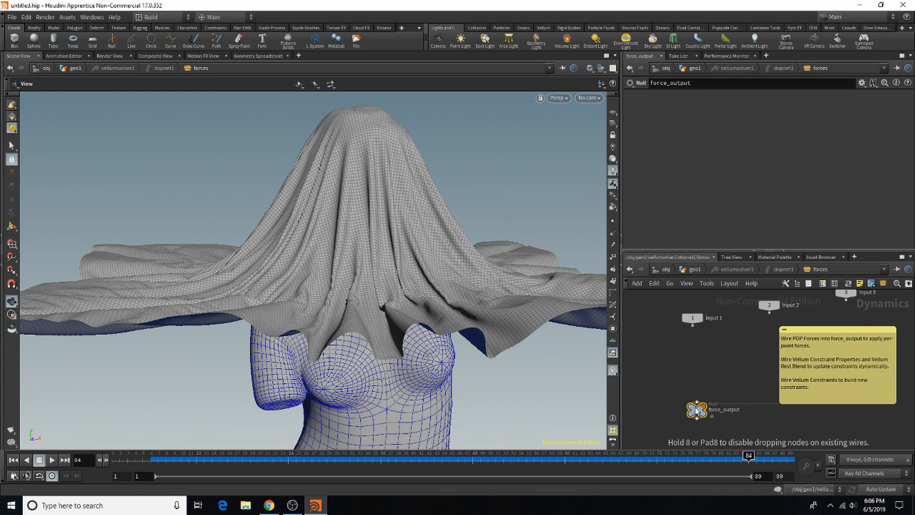
scroll(712, 375, up, 1)
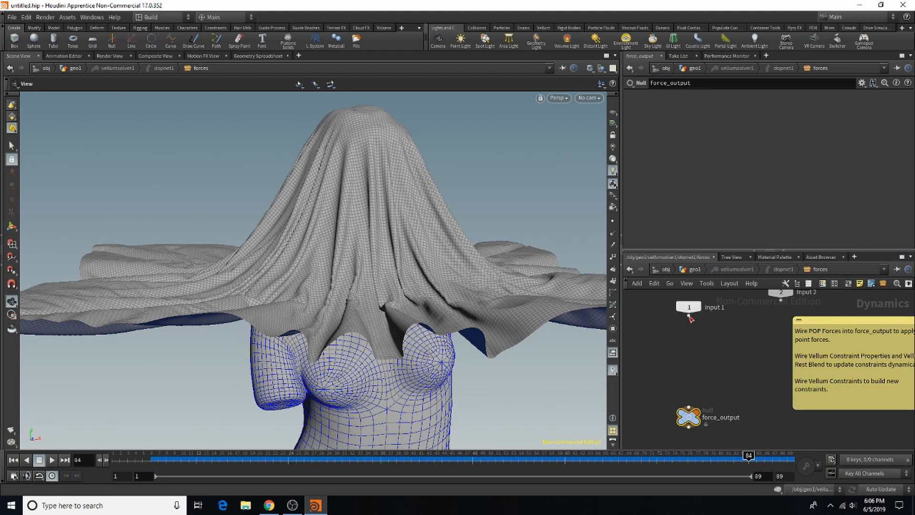
drag(689, 316, 691, 397)
drag(741, 381, 740, 379)
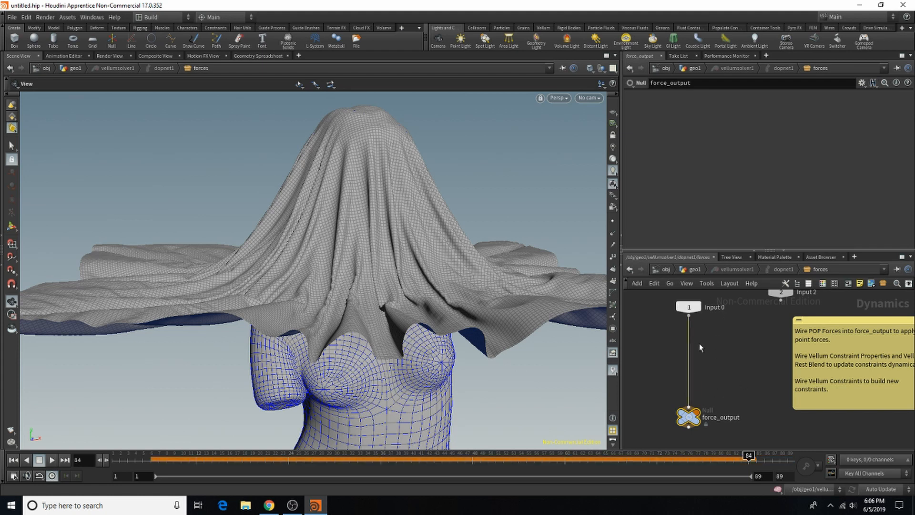
scroll(699, 344, down, 2)
scroll(772, 329, down, 1)
scroll(876, 300, up, 3)
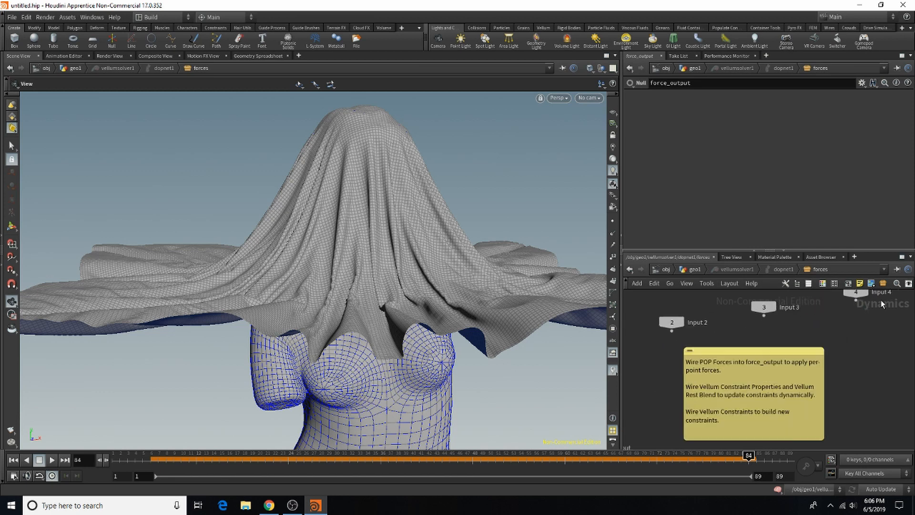
scroll(863, 308, down, 2)
scroll(679, 376, up, 2)
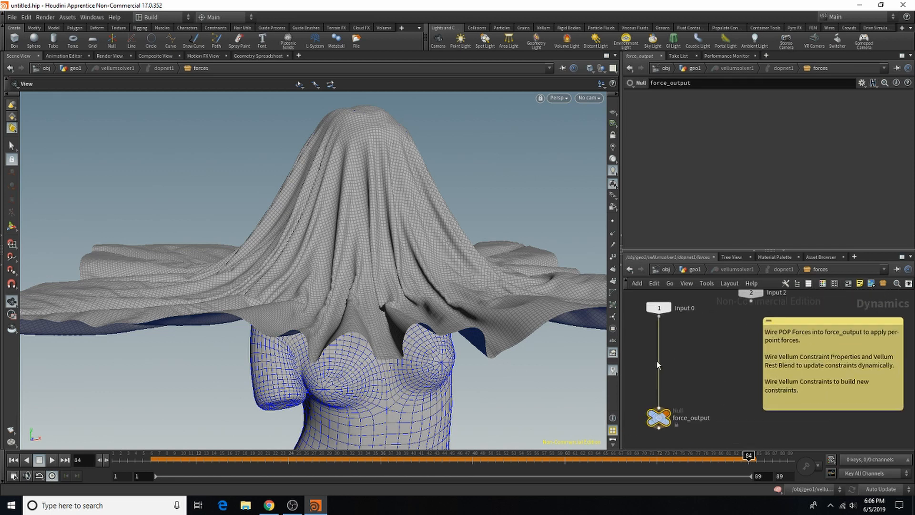
Step: Insert a POP Axis Force node on the wire between the first input and force_output
key(Tab)
text(popfo)
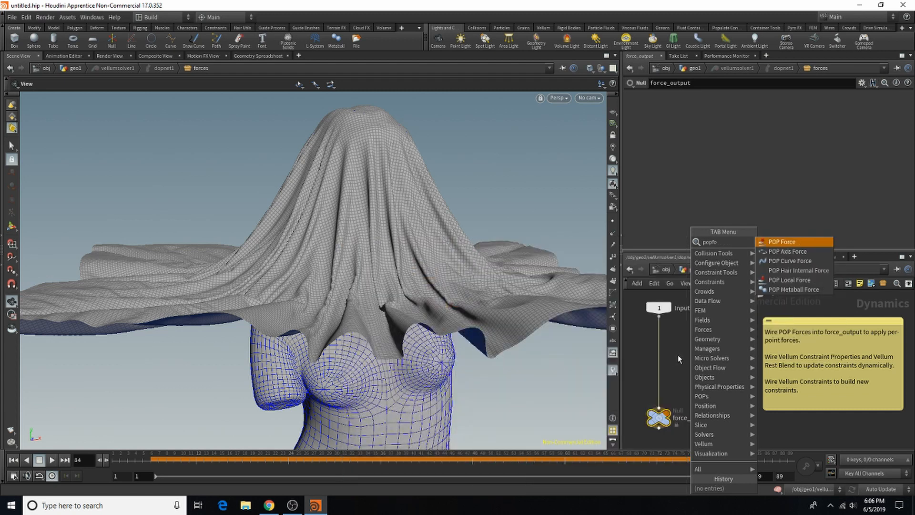
click(804, 248)
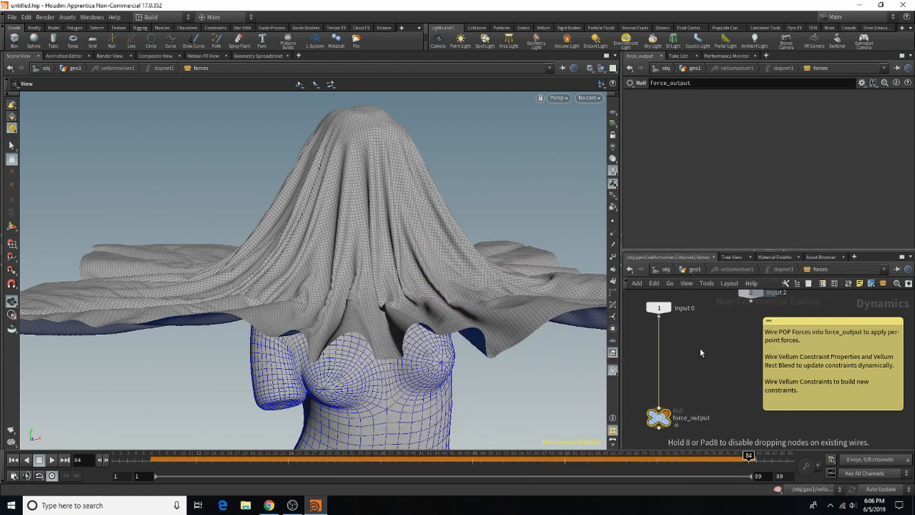
click(660, 348)
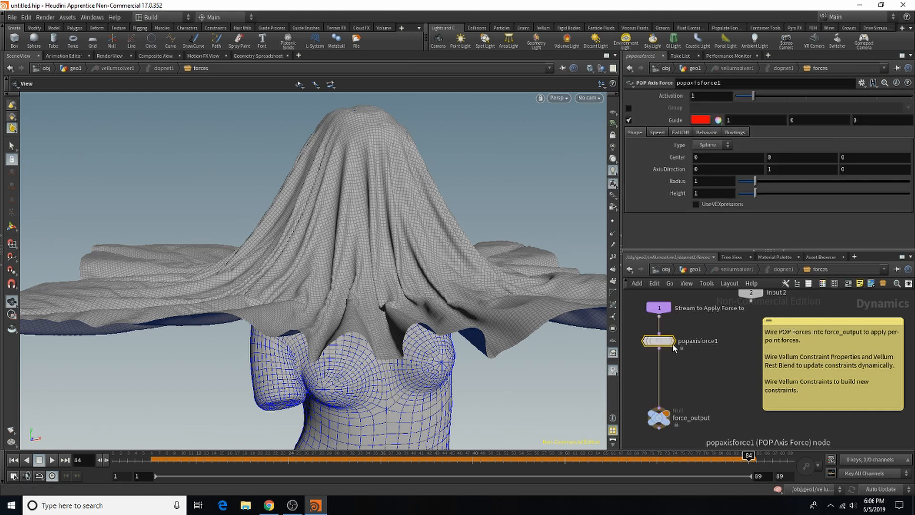
Step: Return to frame 1, show the axis force's handle around the statue and set its radius and height to 10
scroll(332, 334, down, 5)
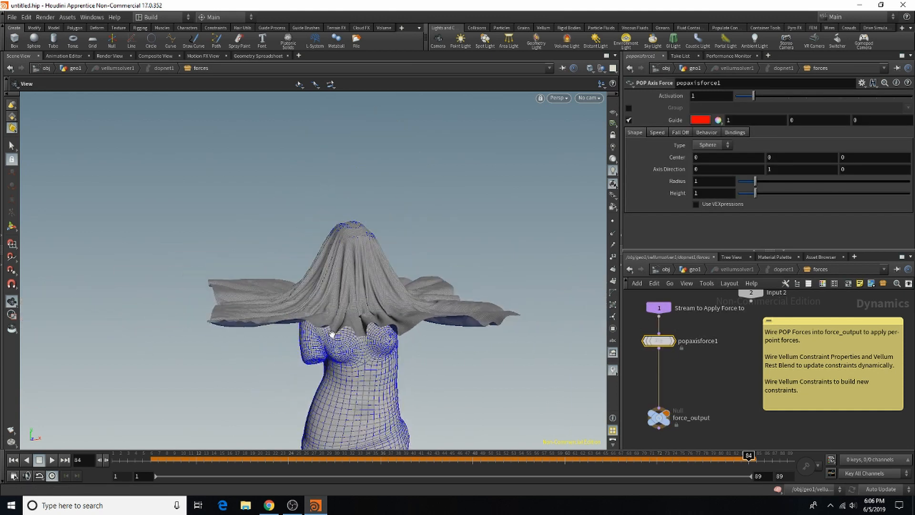
scroll(332, 335, down, 5)
middle_drag(410, 385, 383, 263)
drag(342, 286, 318, 238)
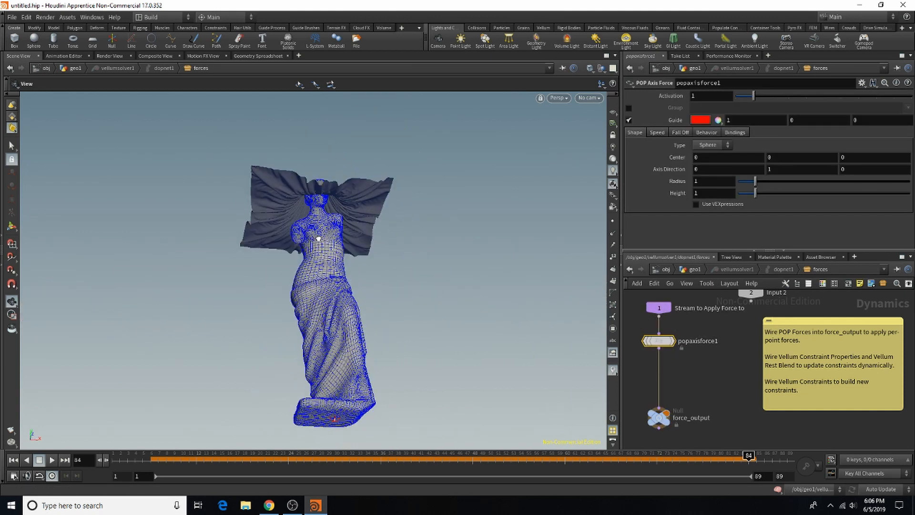
click(13, 460)
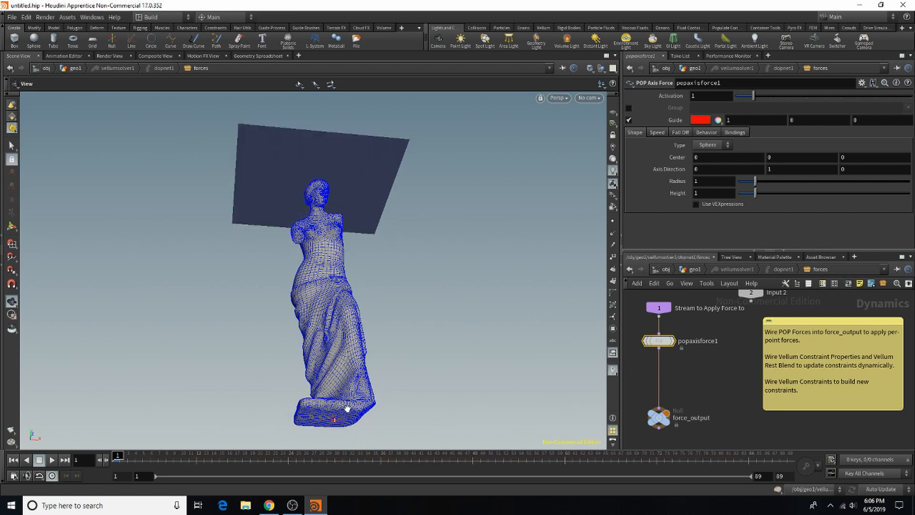
click(13, 226)
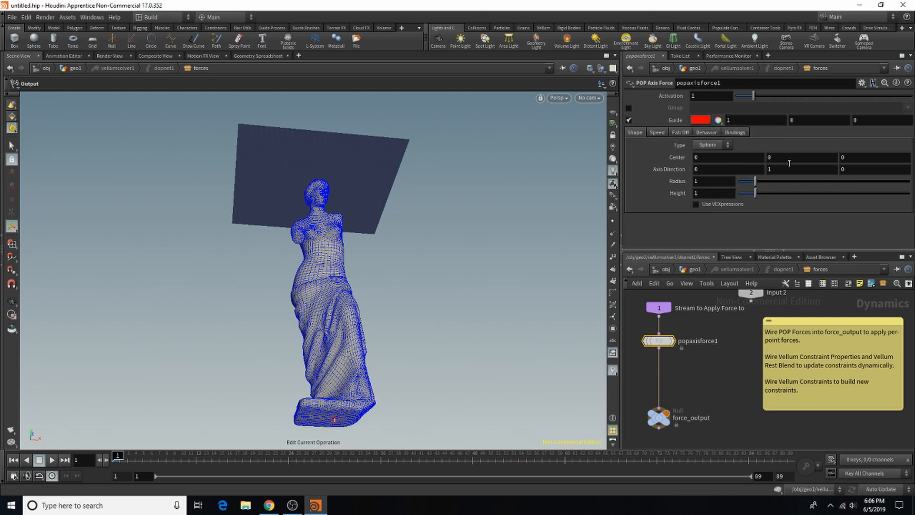
drag(889, 181, 910, 182)
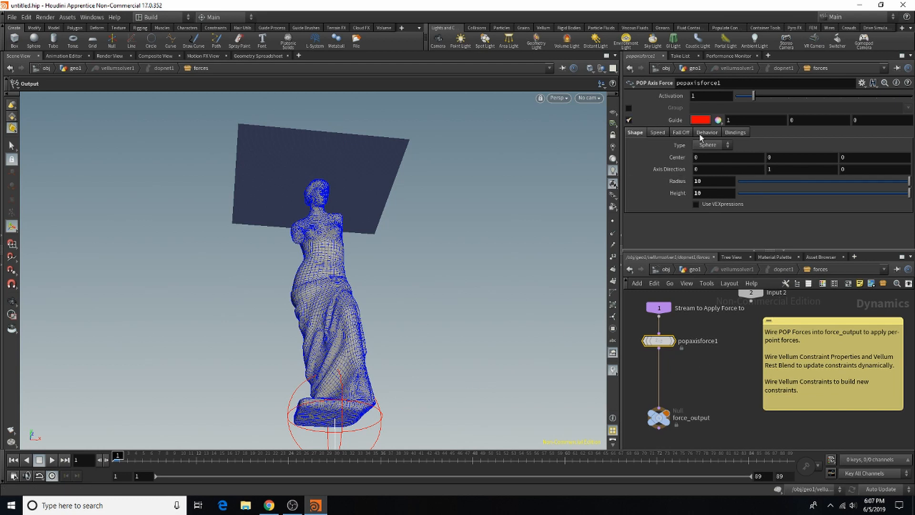
Step: Try vertical center values of 5 and 67 for the POP Axis Force to raise its sphere along the statue
middle_drag(767, 170, 775, 170)
double_click(786, 167)
text(1)
key(Return)
double_click(790, 158)
text(5)
key(Return)
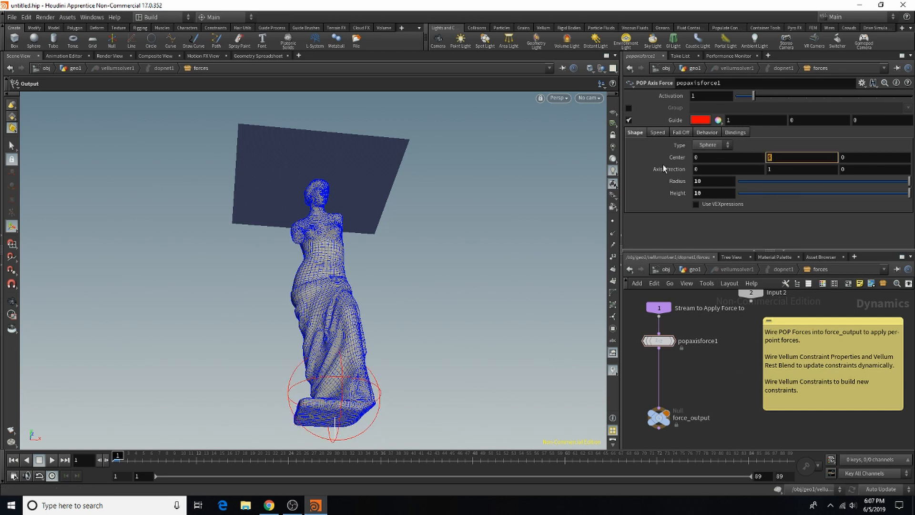
text(67)
key(Return)
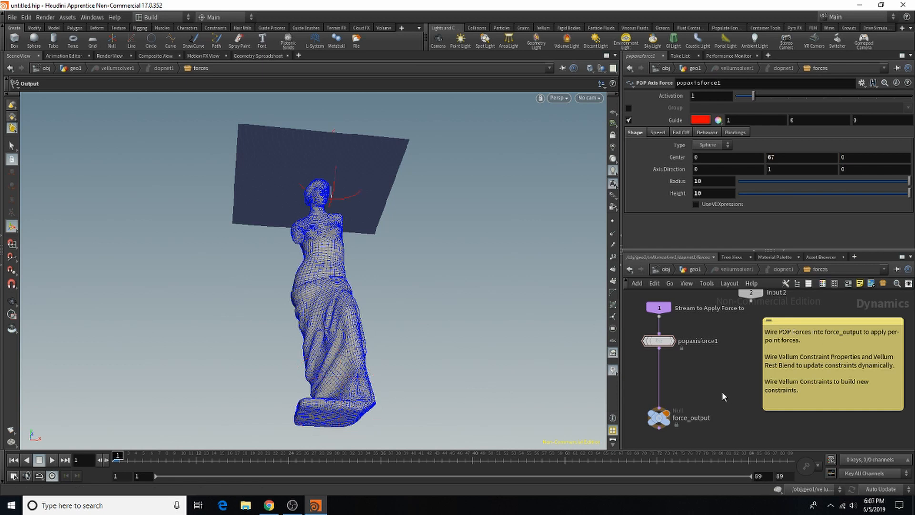
Step: Lower the axis force's vertical center to 45 and check its sphere against the statue from the front
alt+drag(331, 171, 321, 234)
click(782, 160)
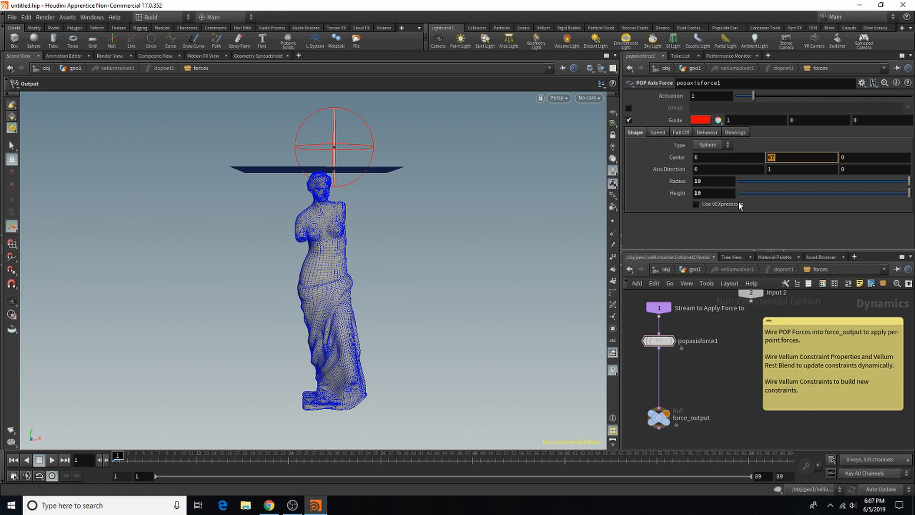
text(45)
key(Return)
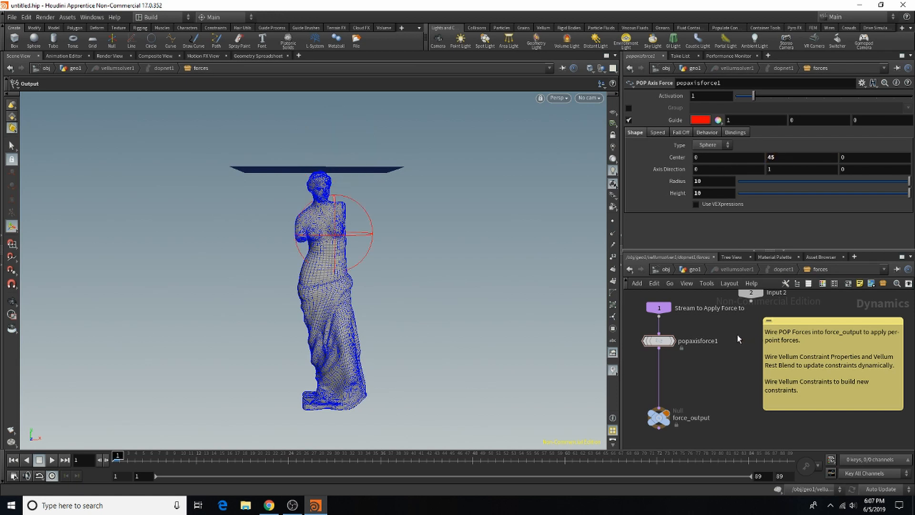
alt+drag(327, 241, 290, 236)
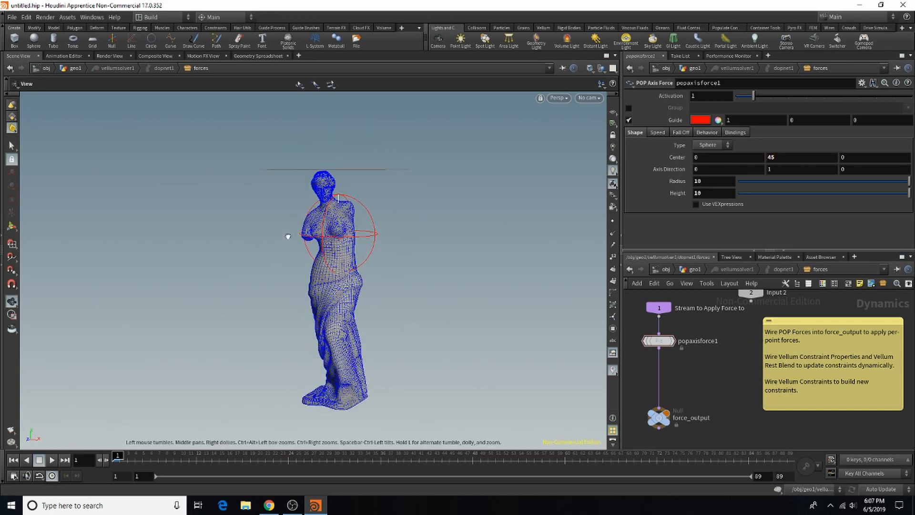
Step: Set the axis force's falloff outer strength to about 0.206 and its suction speed to about -3.2
click(681, 132)
drag(738, 169, 773, 173)
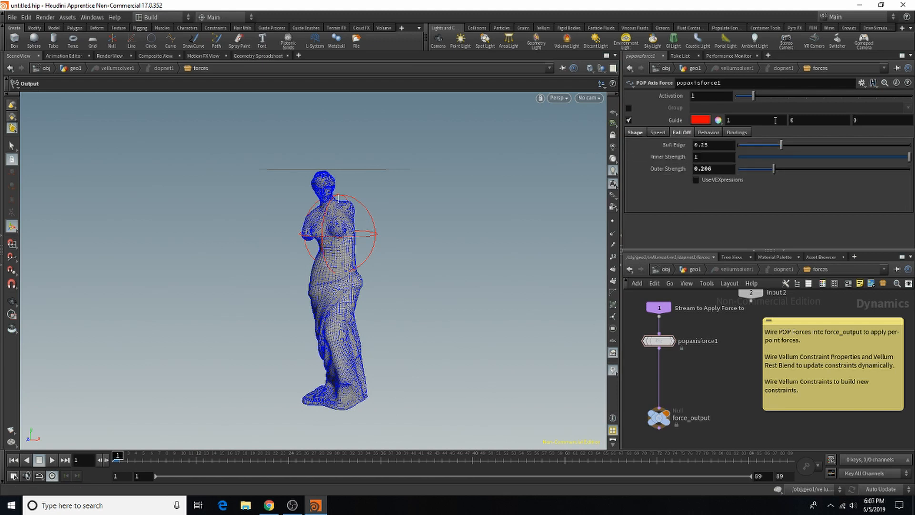
click(656, 132)
click(797, 173)
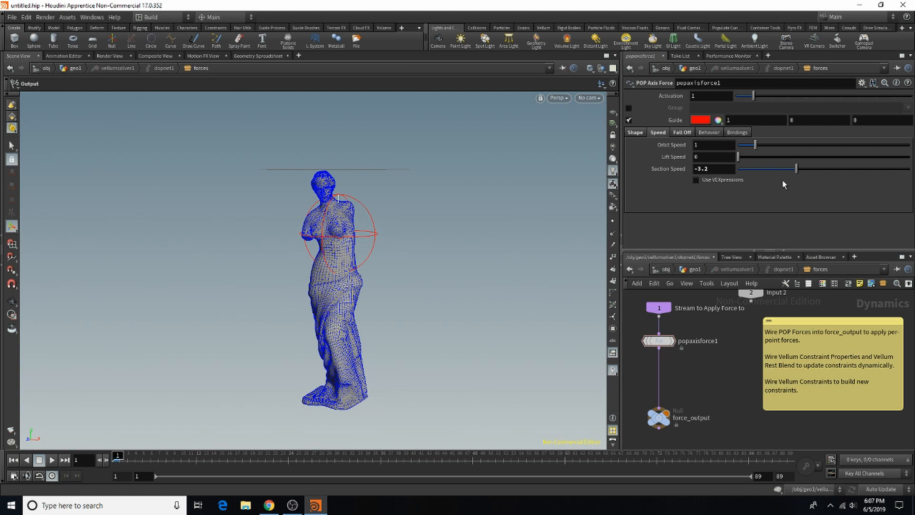
Step: Try heights of 45, 34 and 23 for the axis force's shape while keeping its radius at 10
click(635, 132)
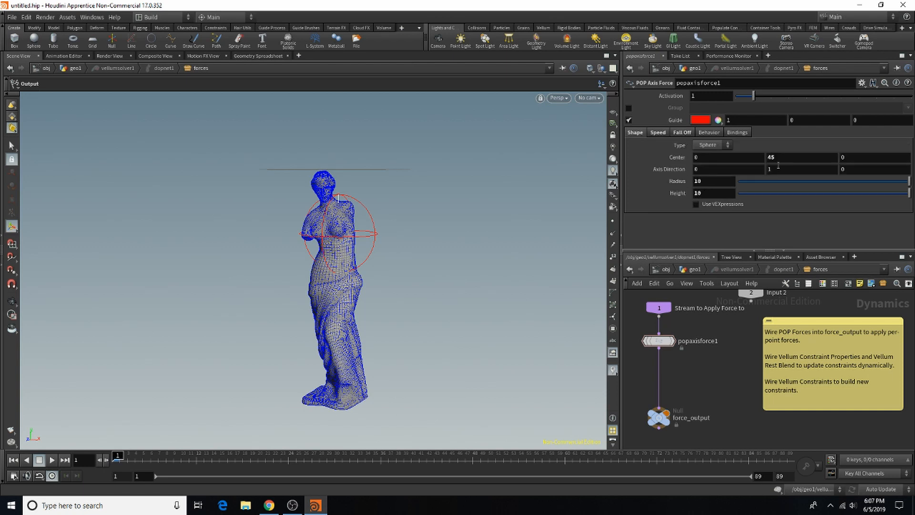
text(45)
key(Return)
drag(714, 195, 663, 199)
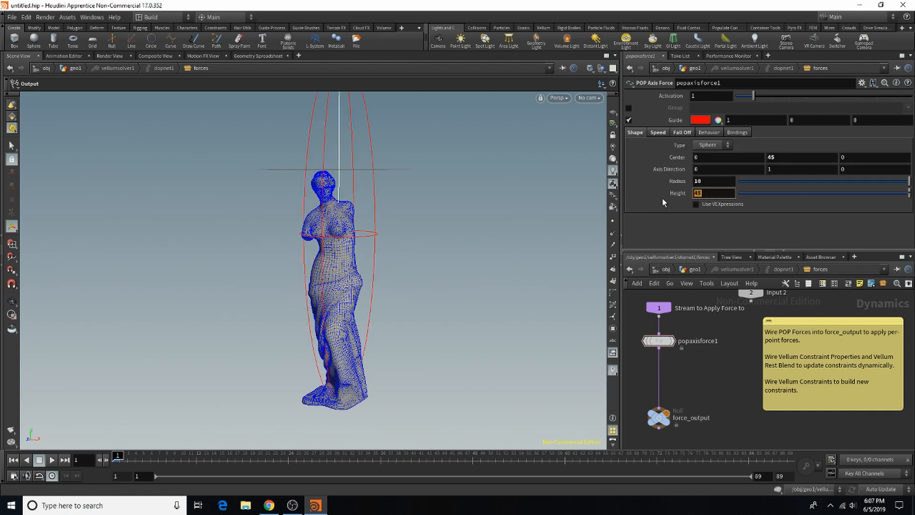
text(34)
key(Return)
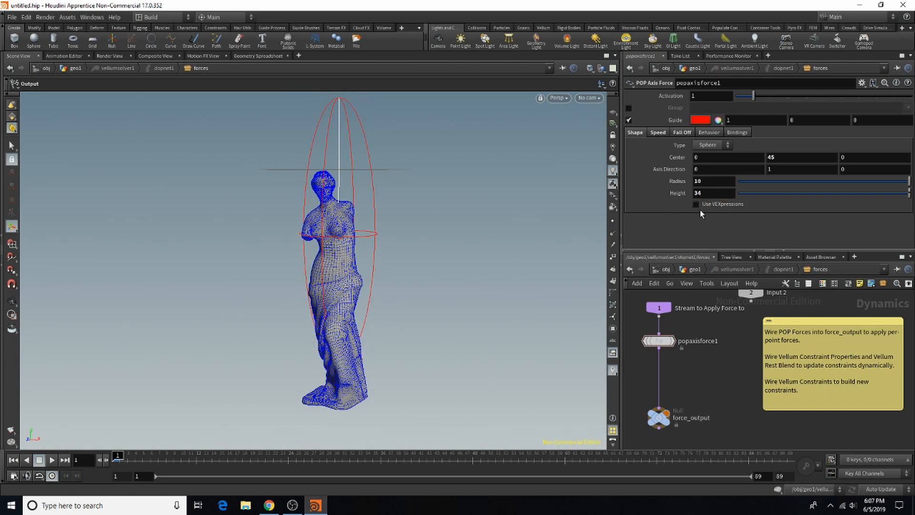
text(23)
key(Return)
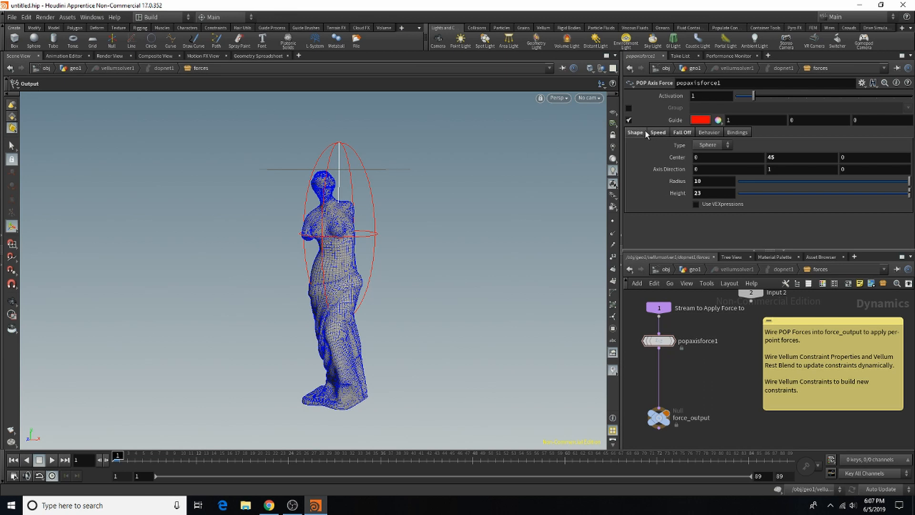
Step: Set the axis force's vertical center to 34 and check how its shape surrounds the statue
drag(799, 160, 696, 166)
text(34)
key(Return)
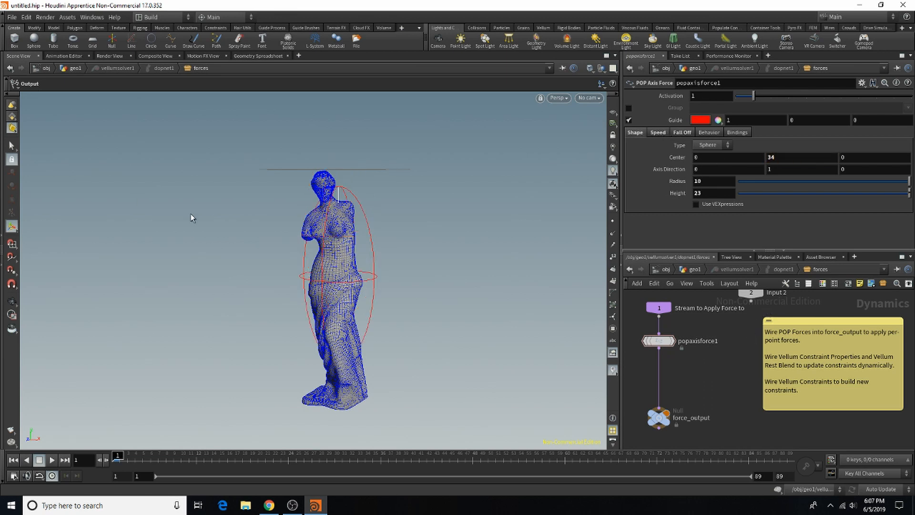
alt+drag(279, 307, 302, 286)
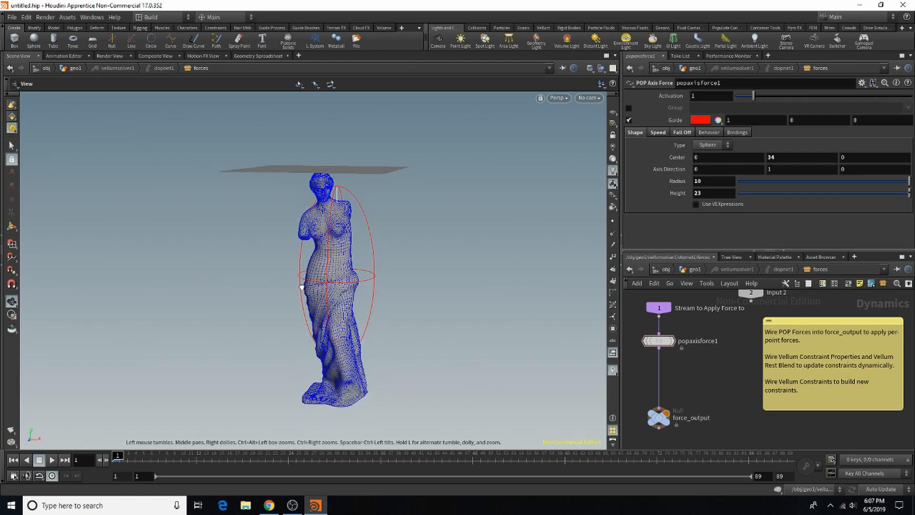
alt+right_drag(275, 244, 374, 193)
alt+drag(374, 193, 311, 223)
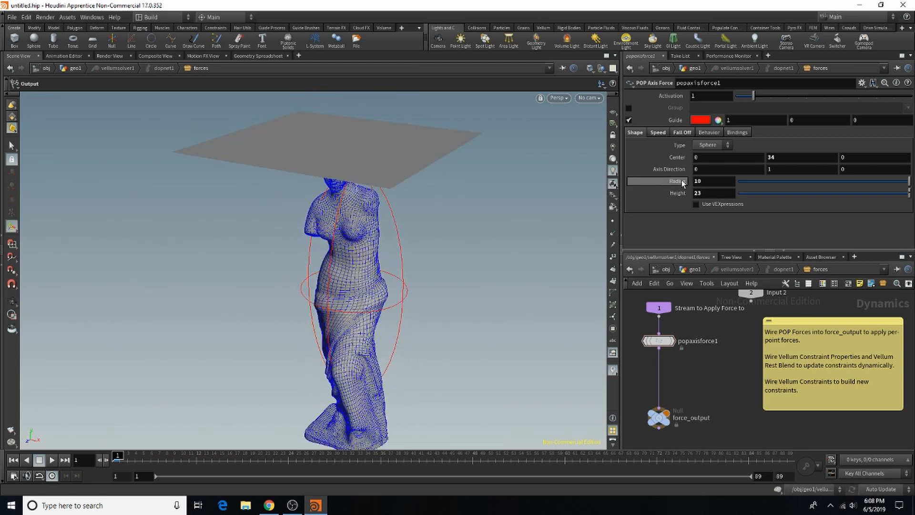
Step: Refit the axis force's height to the statue, trying 30 and settling on 27
drag(687, 196, 658, 198)
text(30)
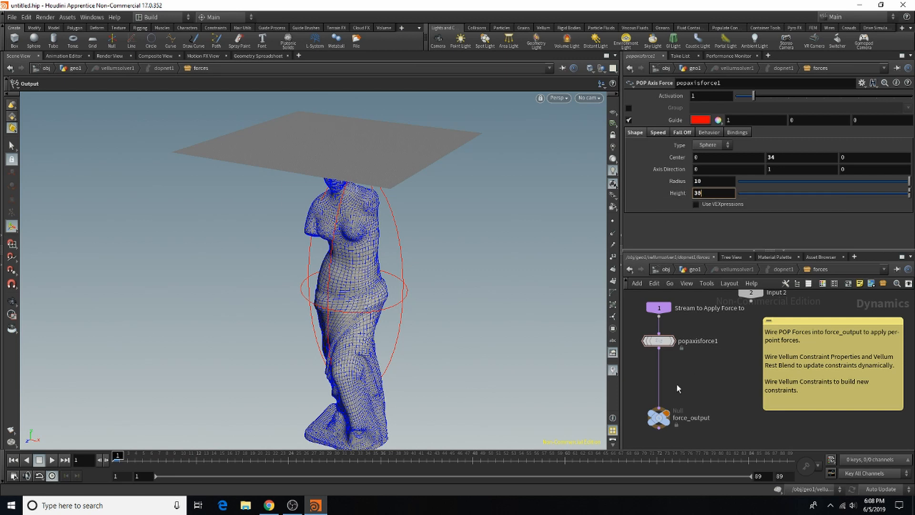
key(Return)
alt+drag(366, 286, 374, 242)
drag(708, 194, 679, 198)
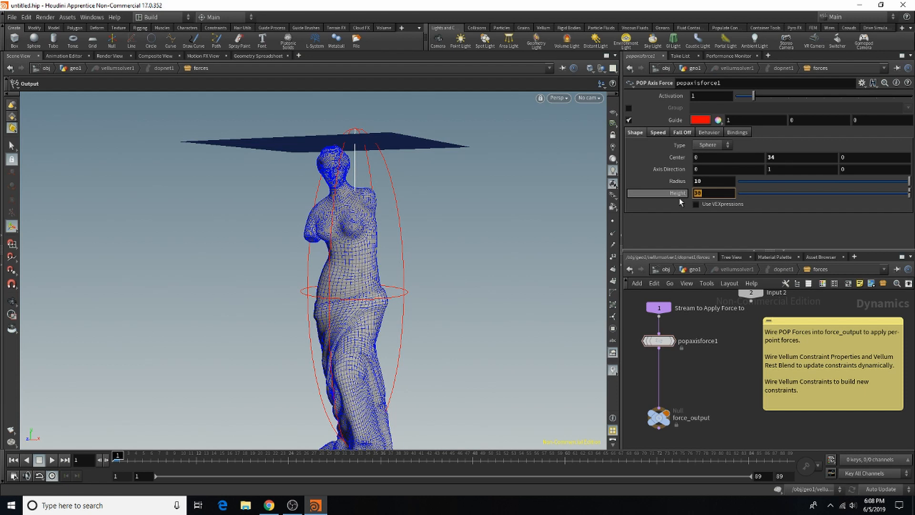
text(27)
key(Return)
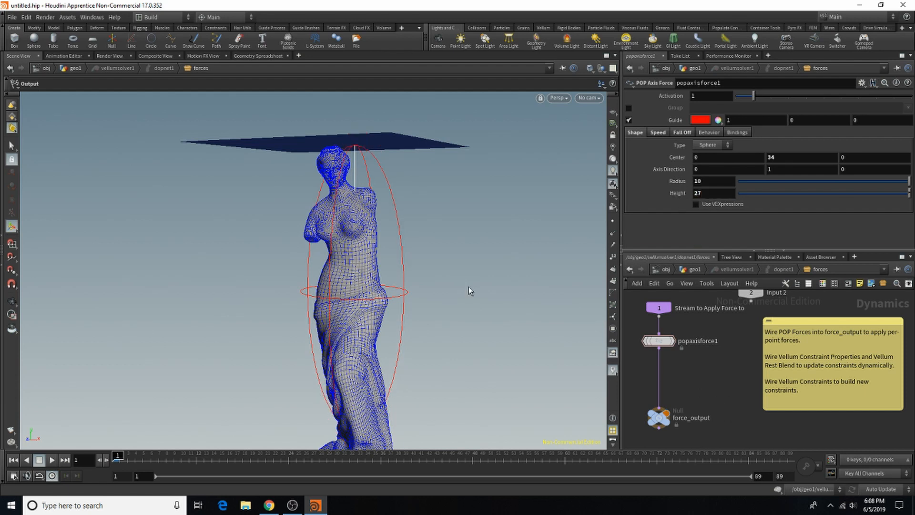
alt+drag(341, 220, 339, 232)
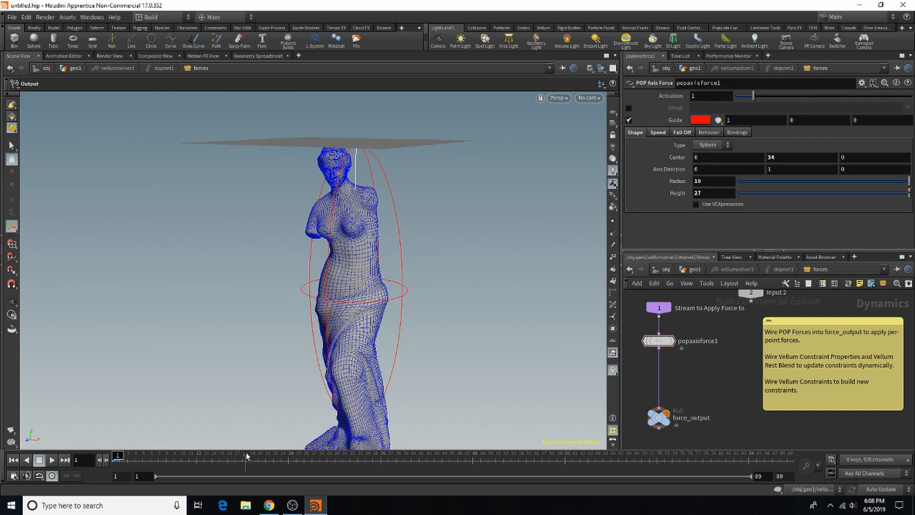
Step: Render a flipbook of the simulation, play it back to examine the cloth, stop the render and view frame 58
click(658, 133)
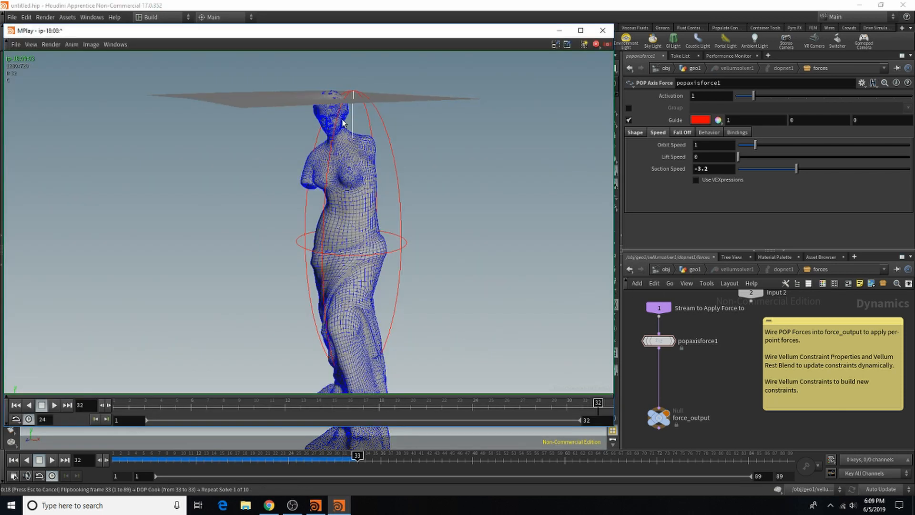
scroll(332, 78, up, 5)
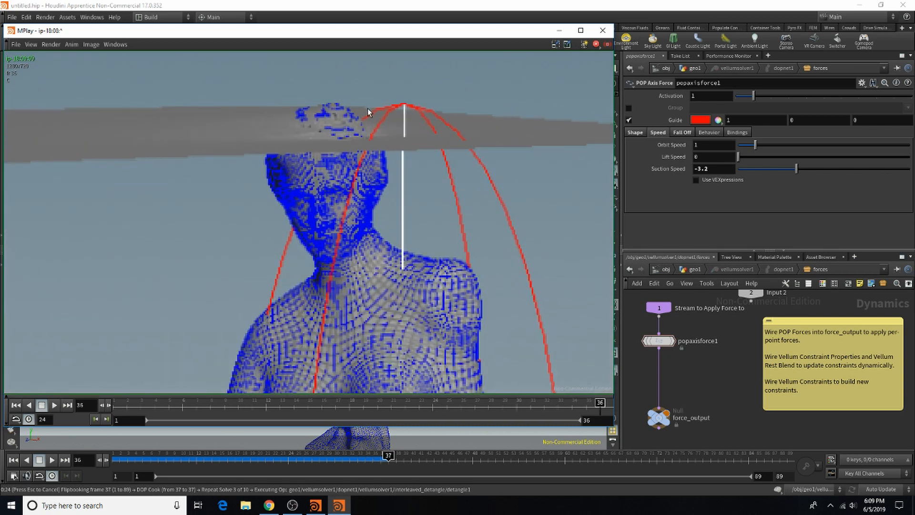
scroll(366, 108, down, 6)
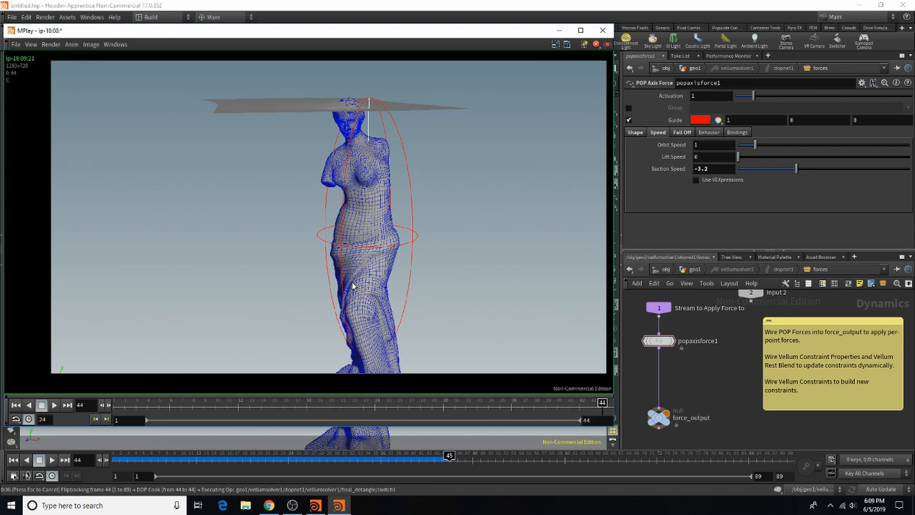
click(54, 405)
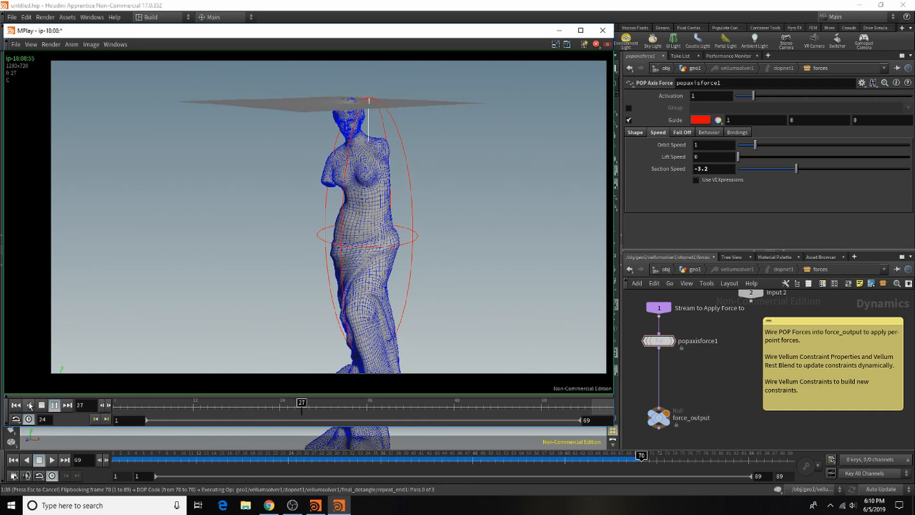
click(609, 32)
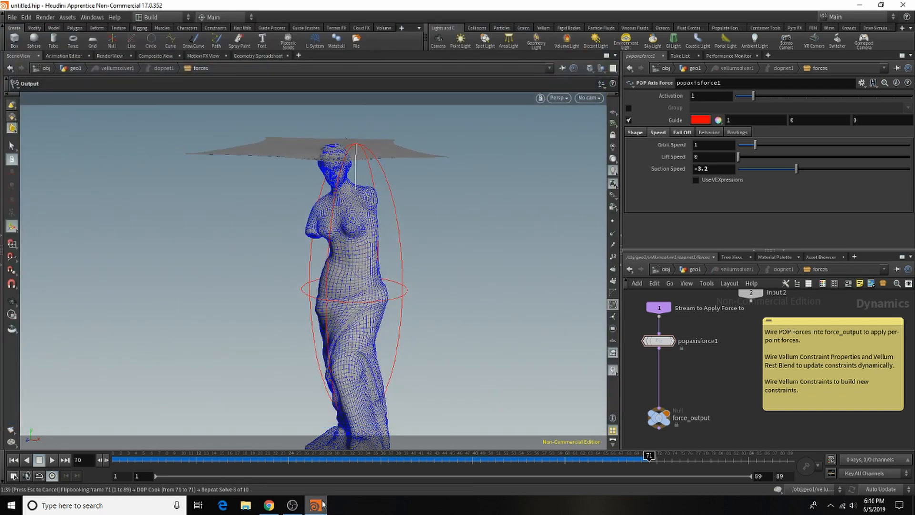
key(Escape)
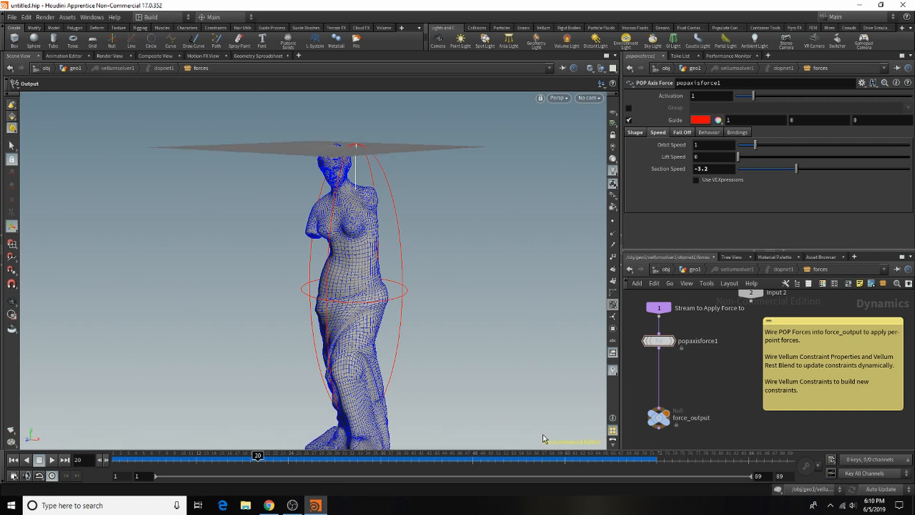
click(550, 464)
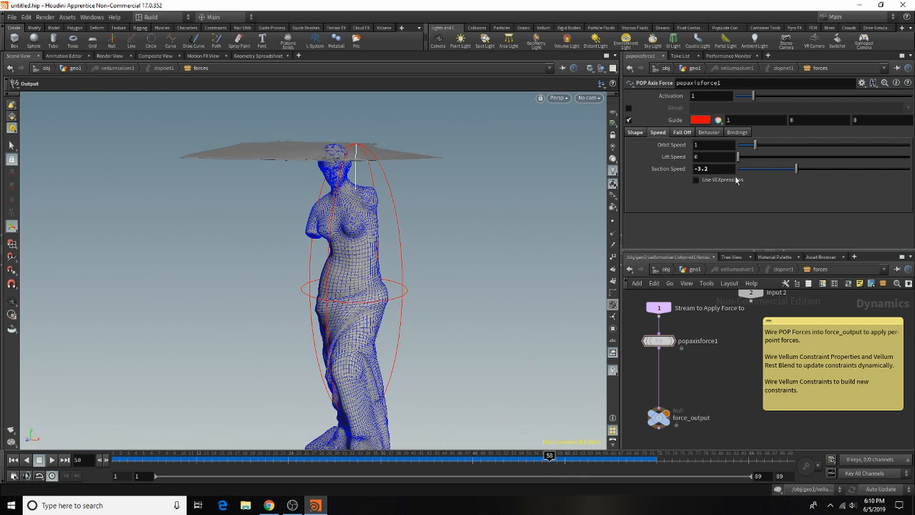
Step: Set the axis force's suction speed to about 2.37, return to frame 1 and set its orbit speed to about 2.53
drag(797, 169, 842, 169)
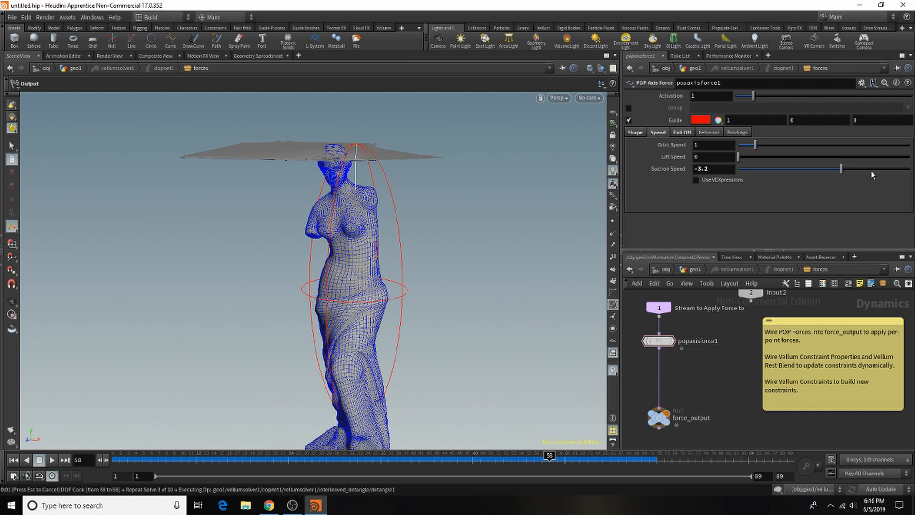
click(14, 460)
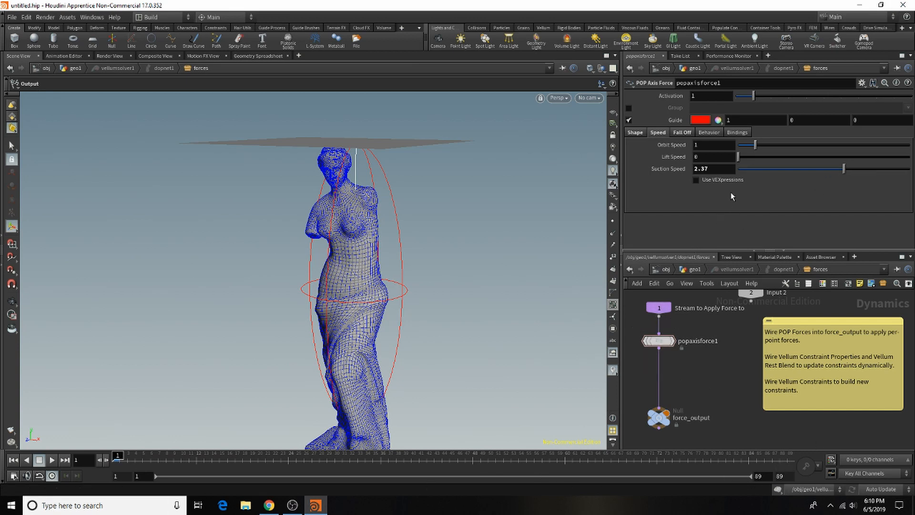
click(781, 145)
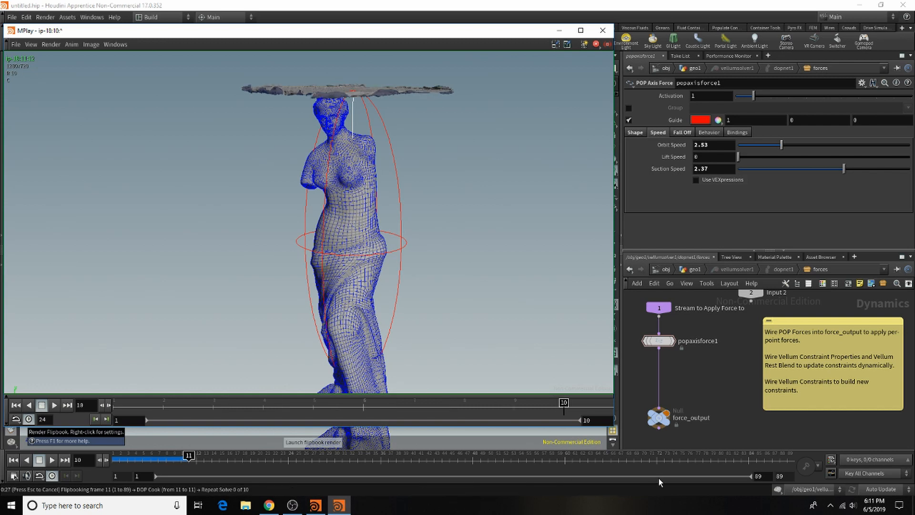
Step: Play back the new flipbook's first frames to examine the cloth's motion, and close it and cancel the render
click(54, 405)
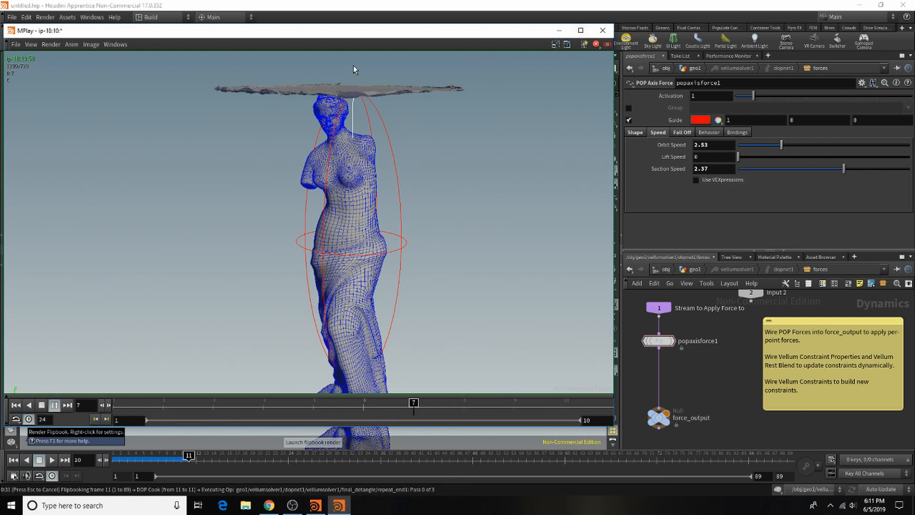
click(42, 405)
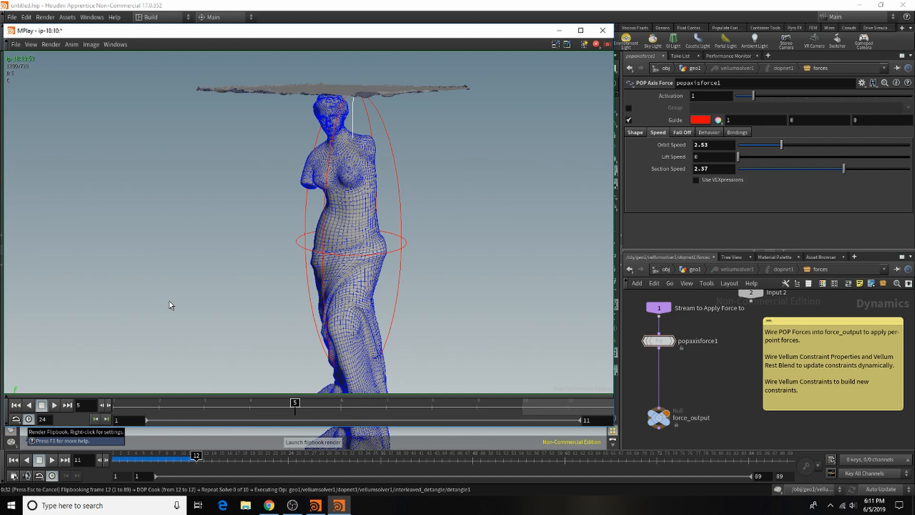
click(603, 30)
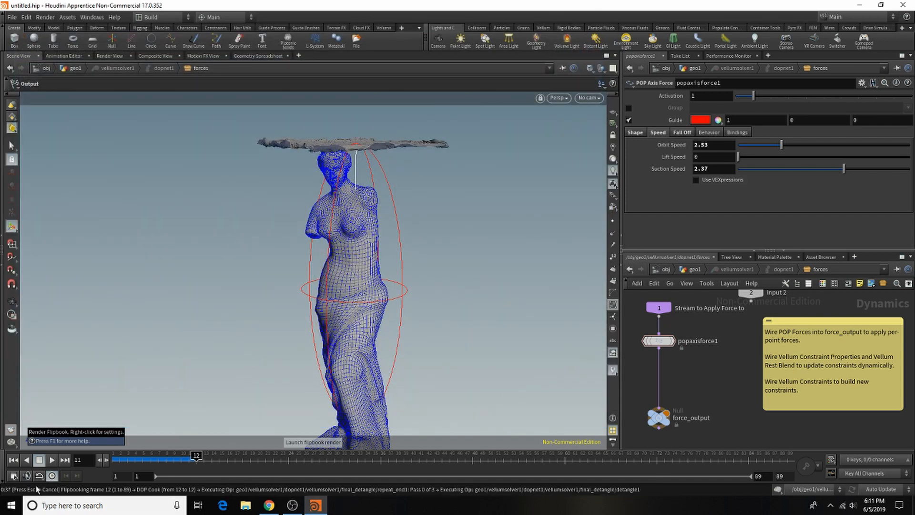
key(Escape)
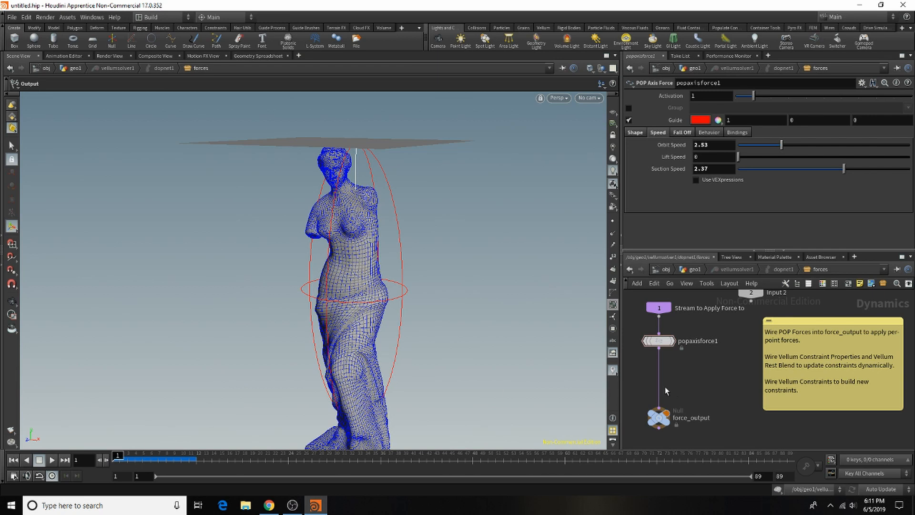
Step: Insert a Gravity Force node on the wire between popaxisforce1 and force_output
key(Tab)
mouse_move(705, 272)
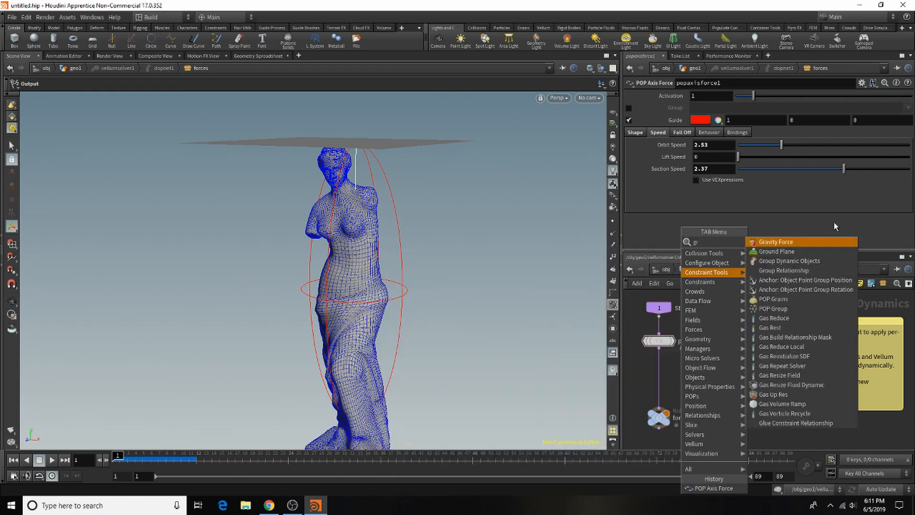
click(808, 242)
click(659, 373)
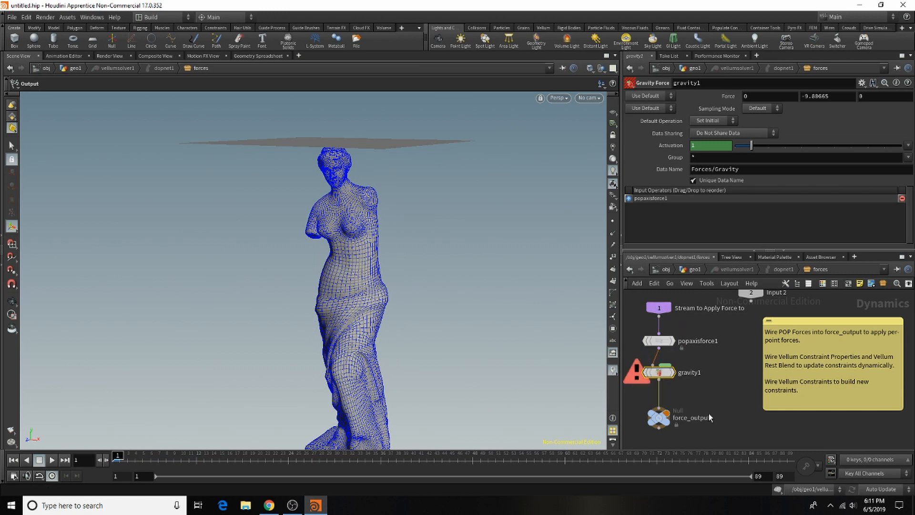
scroll(727, 379, down, 3)
scroll(664, 367, up, 2)
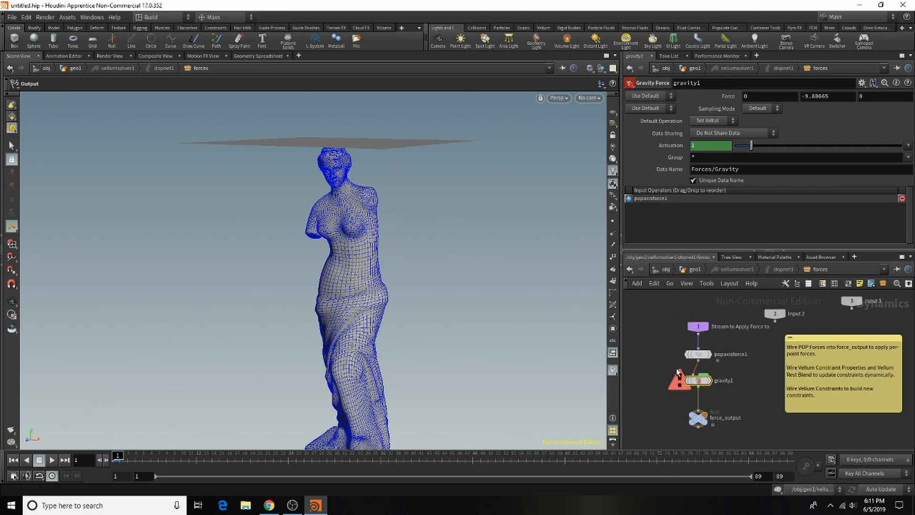
Step: Delete the Gravity Force node from the forces network and return to the geo1 level
mouse_move(699, 379)
key(Delete)
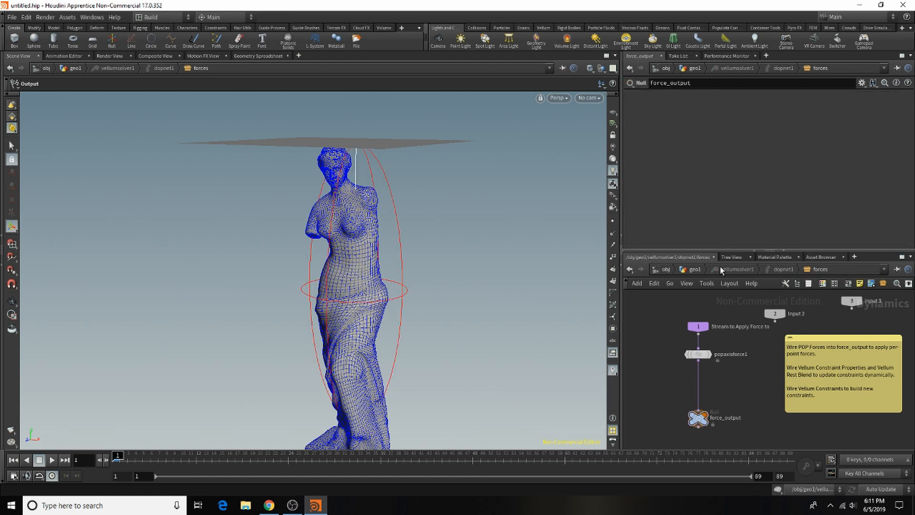
click(689, 269)
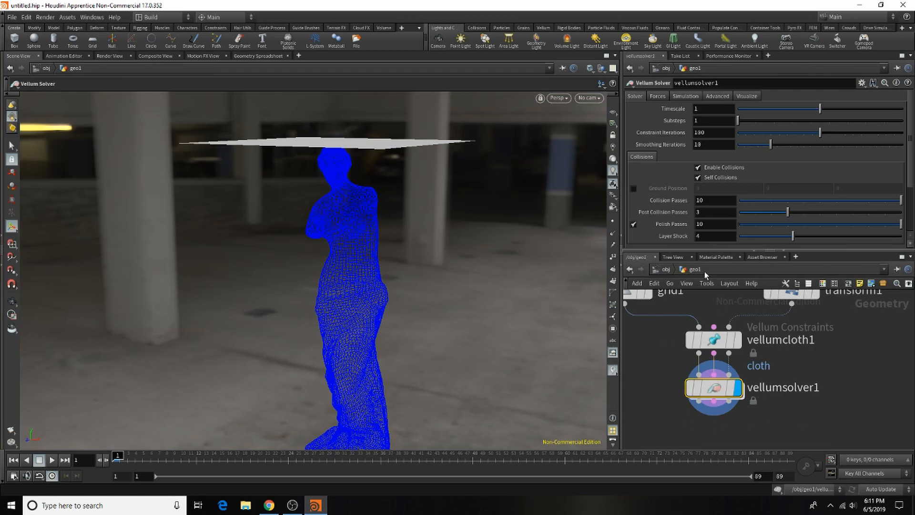
Step: Go back into the Vellum solver's forces and keyframe popaxisforce1's orbit speed and suction speed at frame 1
double_click(714, 388)
click(697, 357)
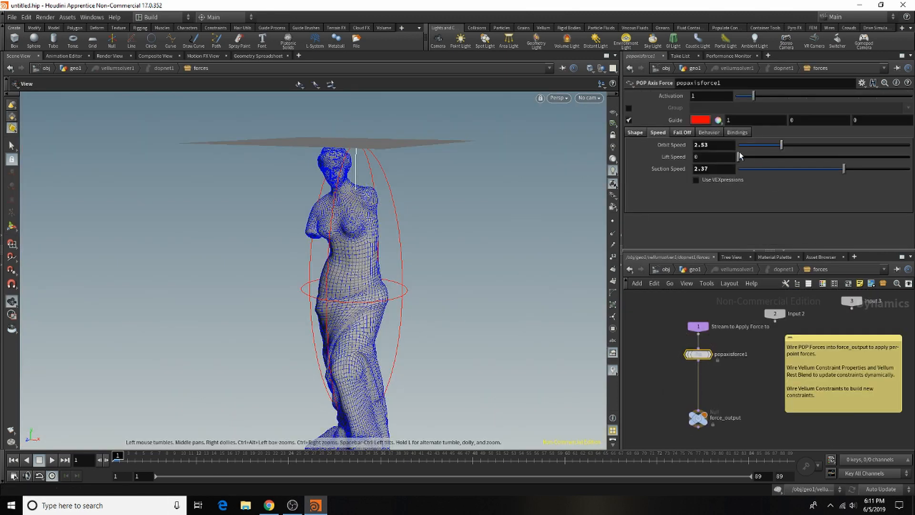
alt+click(716, 145)
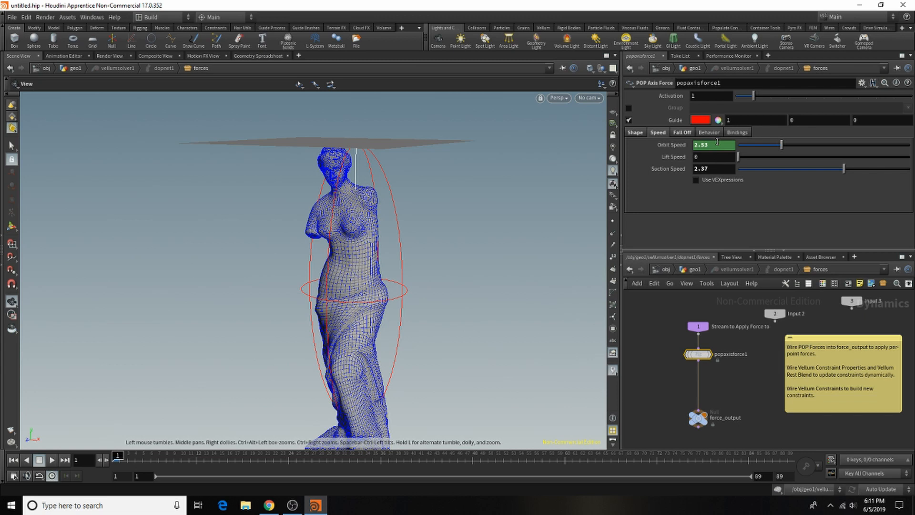
alt+click(726, 169)
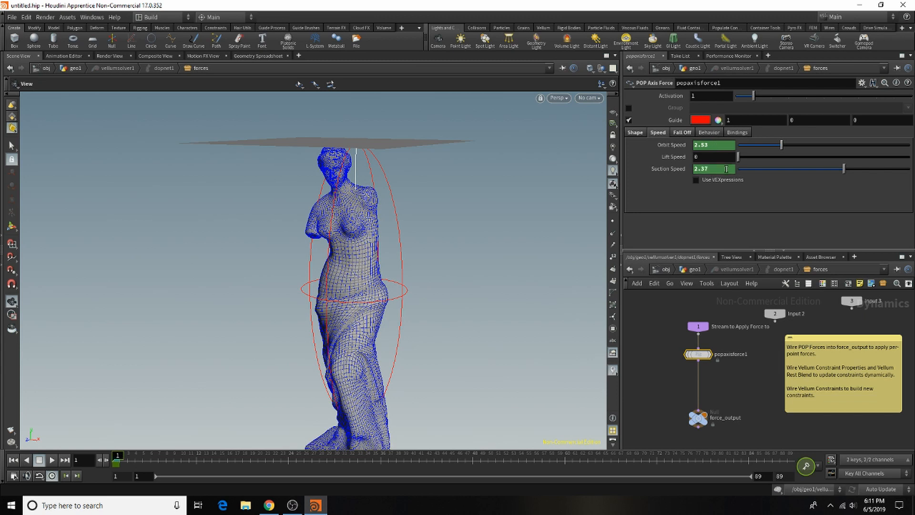
Step: Keyframe the axis force's orbit speed and suction speed at frame 84 and at frame 89
click(749, 461)
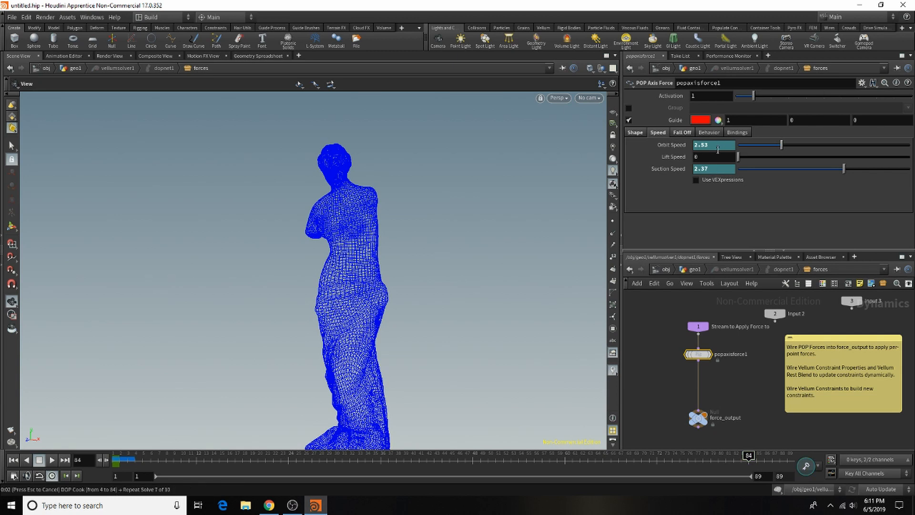
alt+click(717, 151)
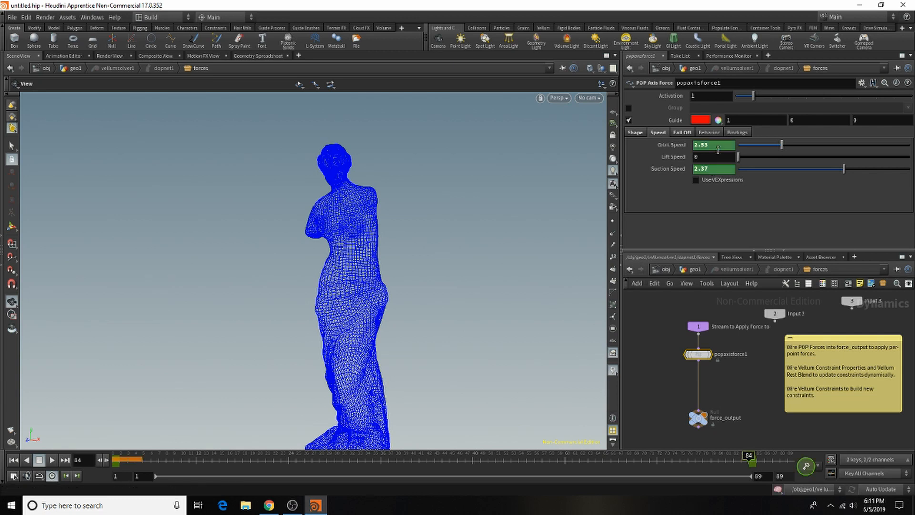
click(785, 465)
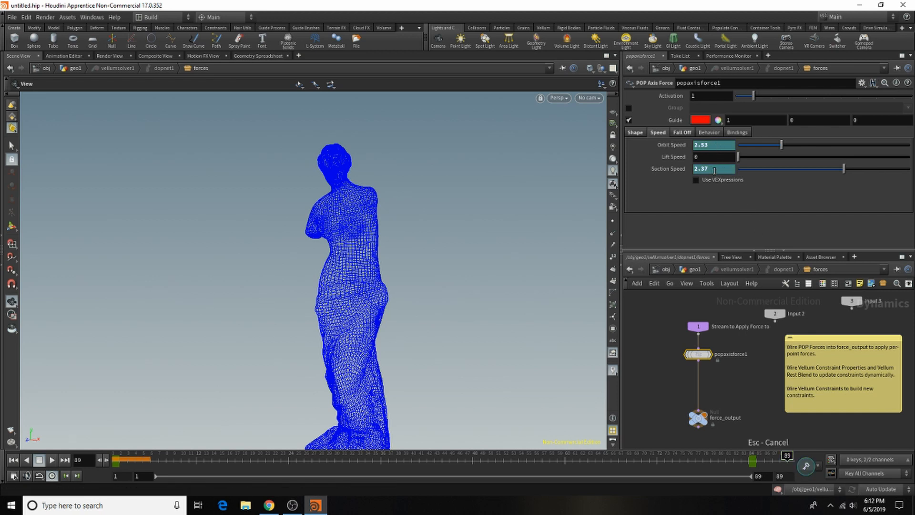
key(k)
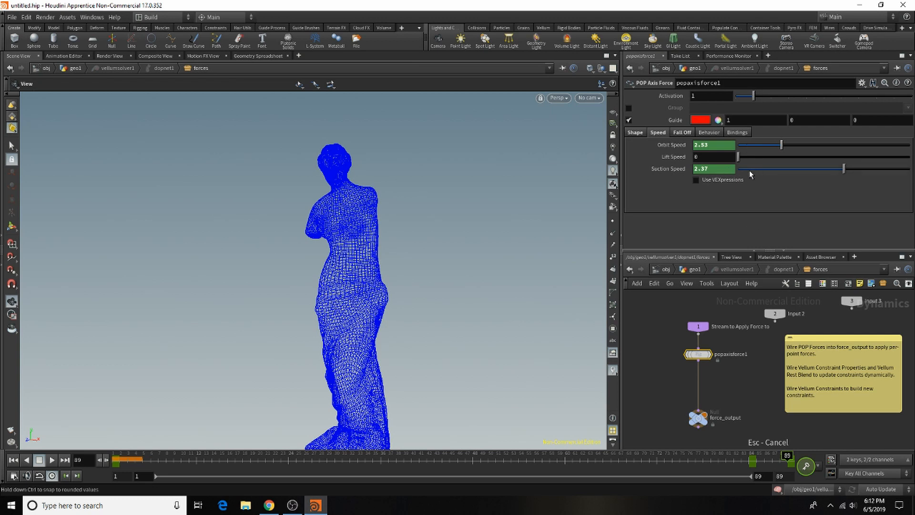
Step: At frame 89, set the axis force's suction speed to 0 and its orbit speed to 1
drag(719, 172, 627, 184)
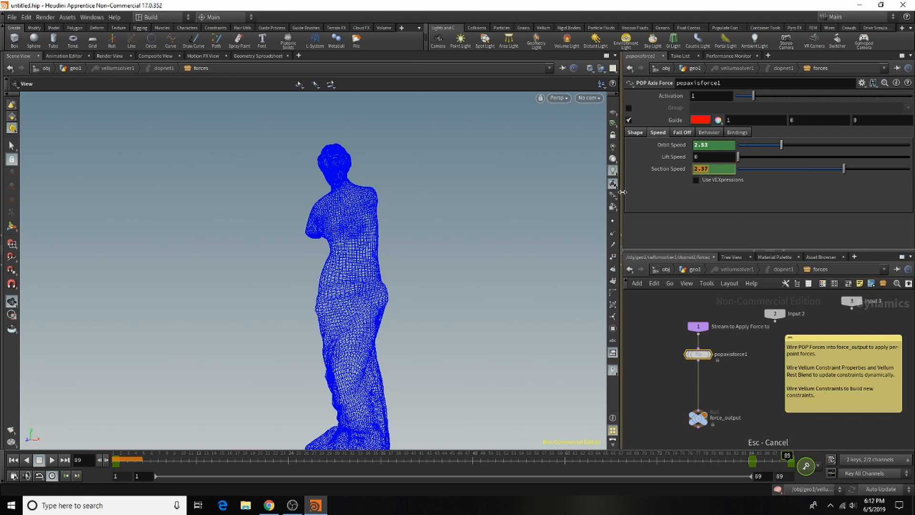
text(0)
click(683, 333)
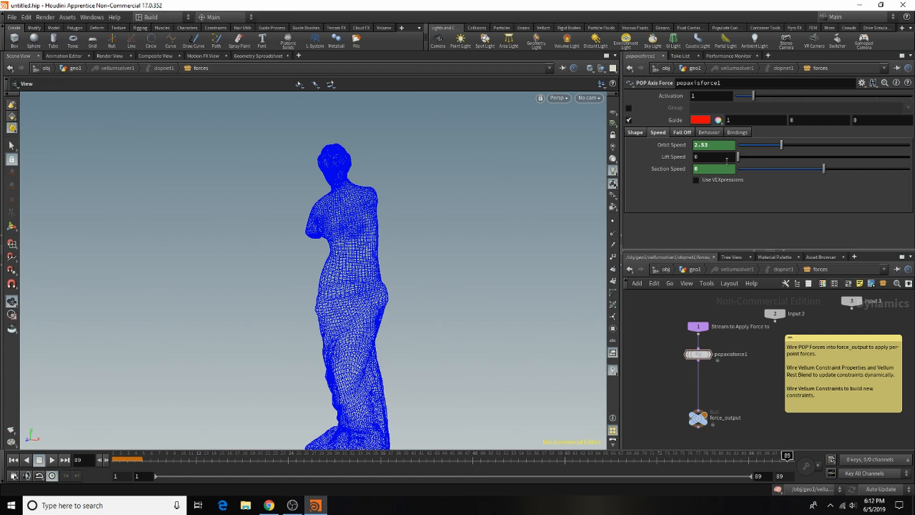
drag(726, 147, 578, 161)
text(1)
key(Return)
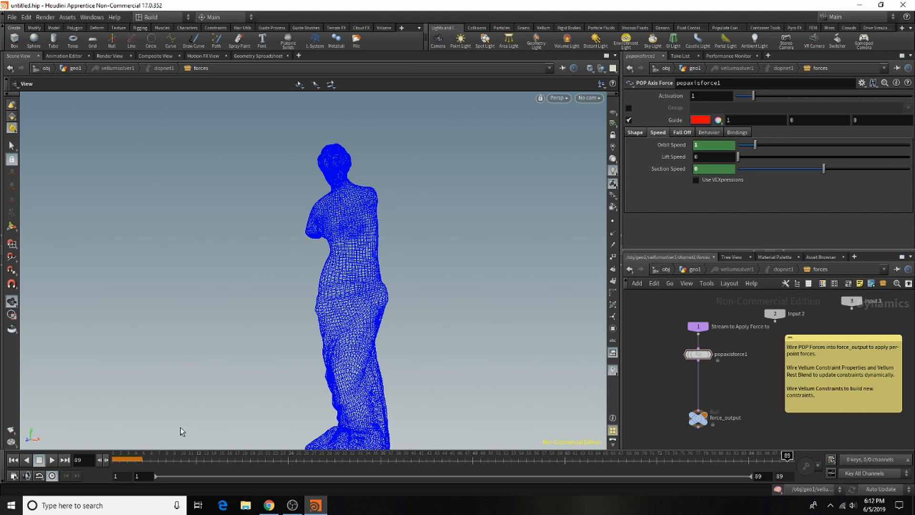
Step: Return to frame 1 and set the axis force's suction speed to 0 and its orbit speed to 1.2
click(14, 459)
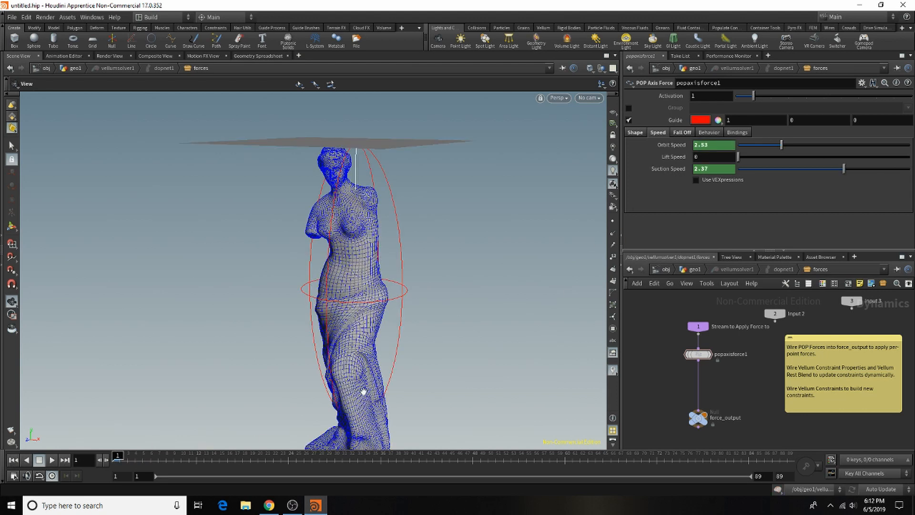
click(698, 355)
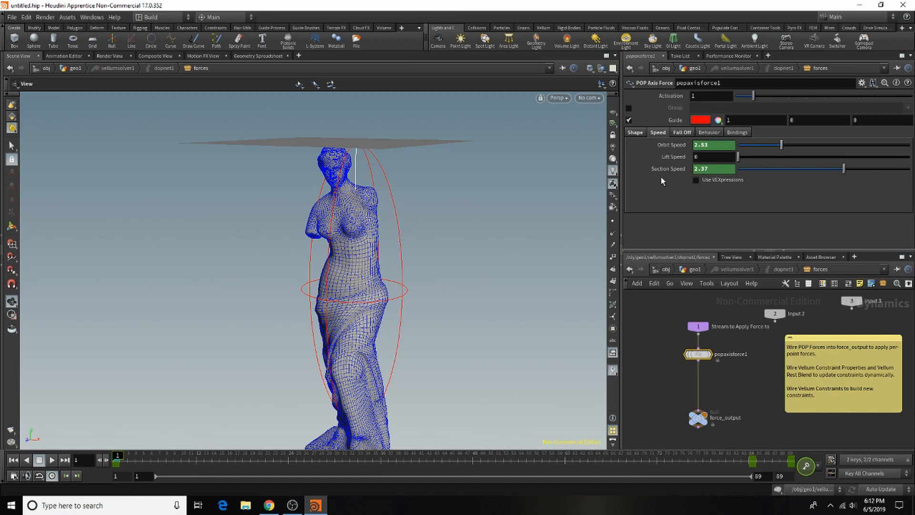
click(716, 169)
text(0)
click(673, 333)
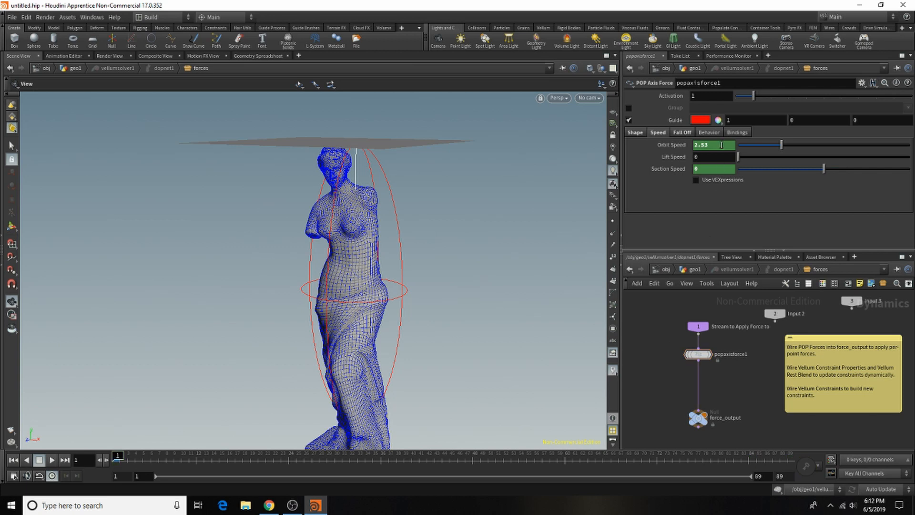
drag(721, 145, 561, 144)
text(1.2)
key(Return)
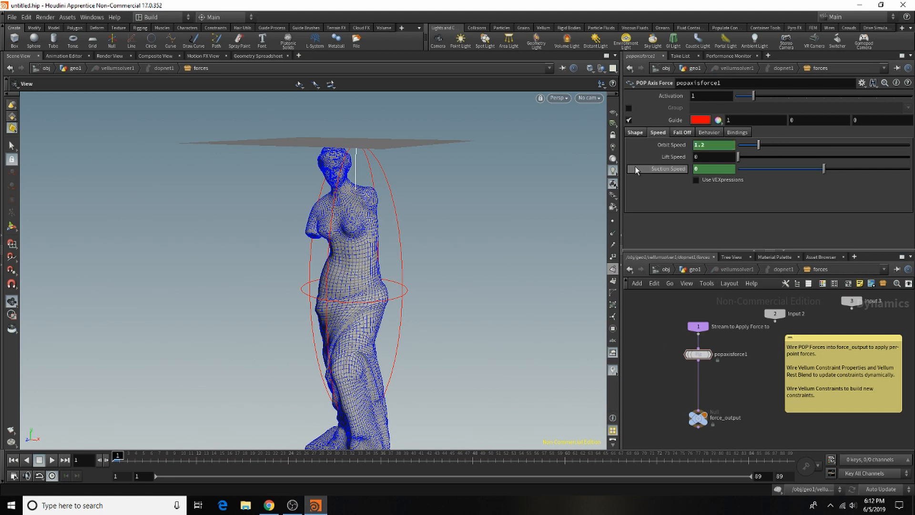
Step: Return to geo1, set the Vellum solver's substeps to 4 and check its collision settings
click(709, 271)
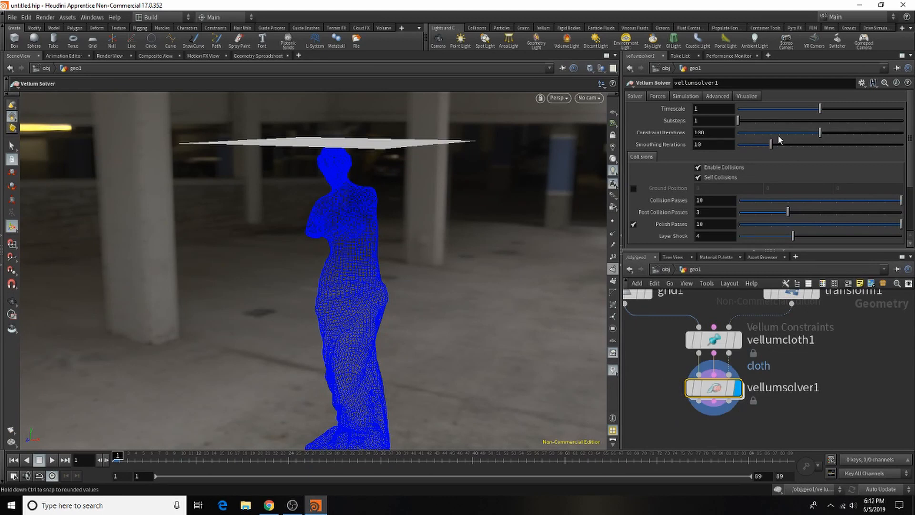
click(714, 120)
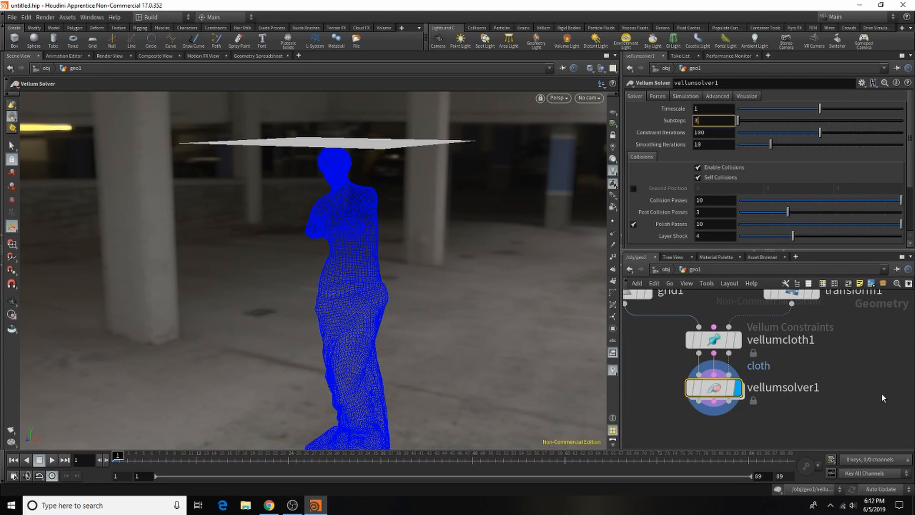
key(Return)
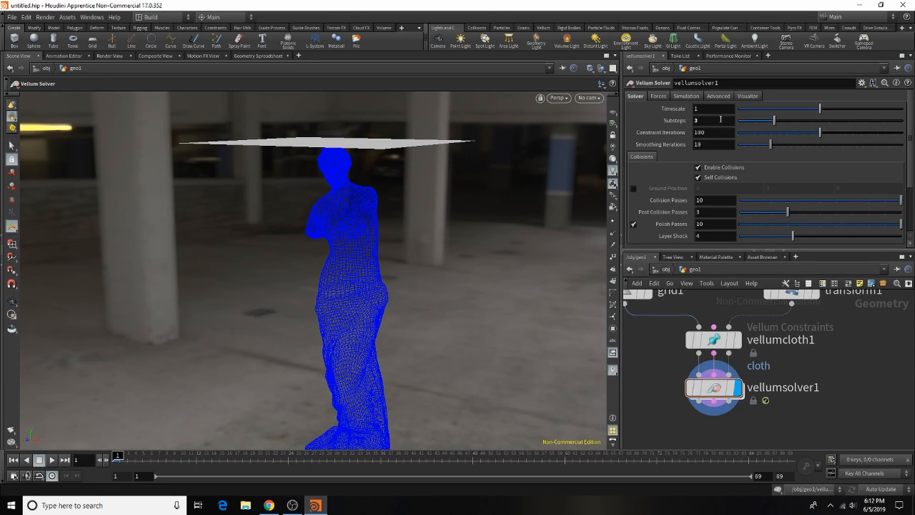
click(721, 119)
text(4)
key(Return)
scroll(706, 162, down, 3)
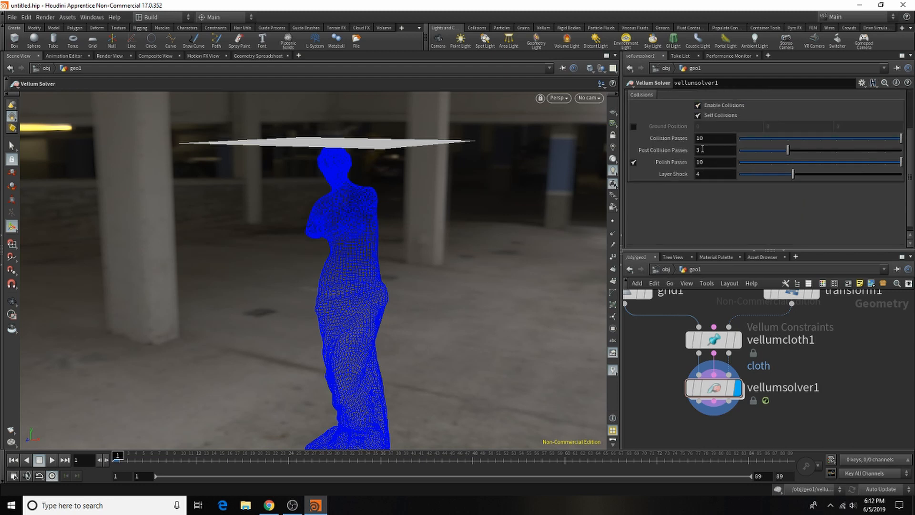
scroll(703, 153, up, 3)
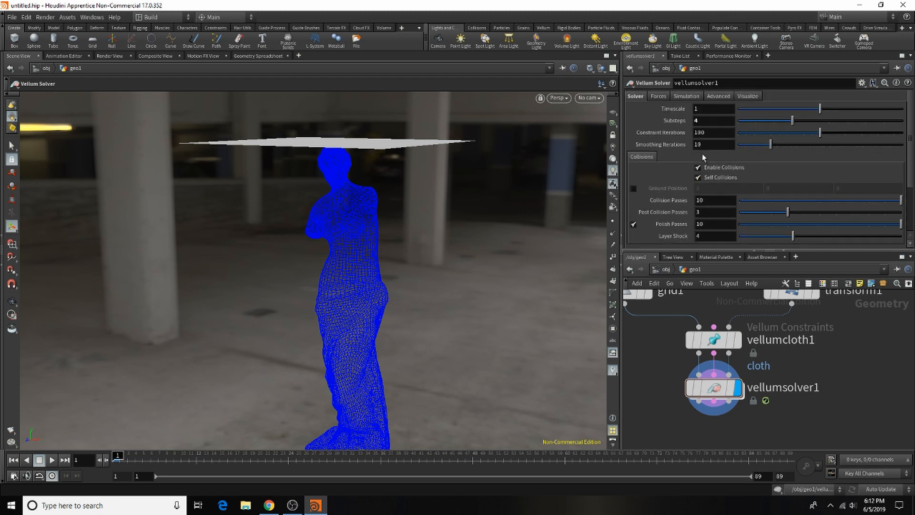
Step: Set the solver's Y wind to -1 and review its simulation and advanced settings
click(660, 97)
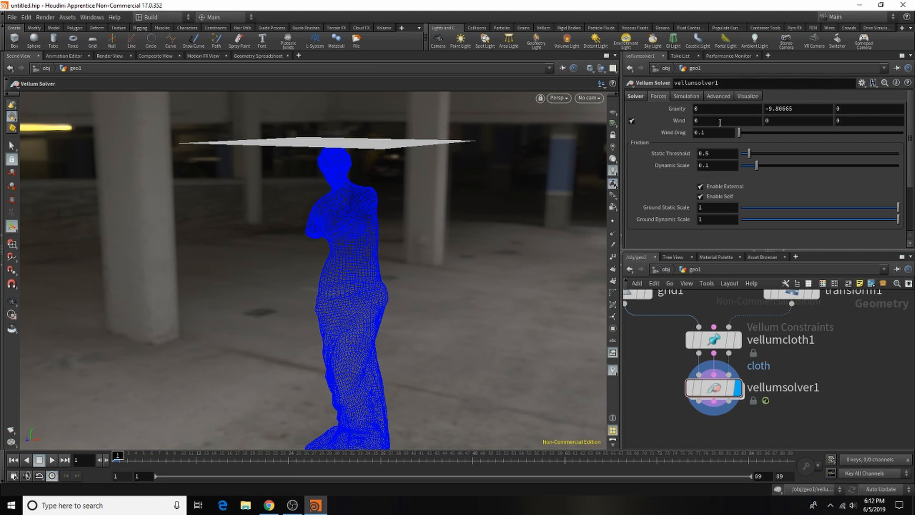
click(782, 120)
text(-1)
key(Return)
click(694, 97)
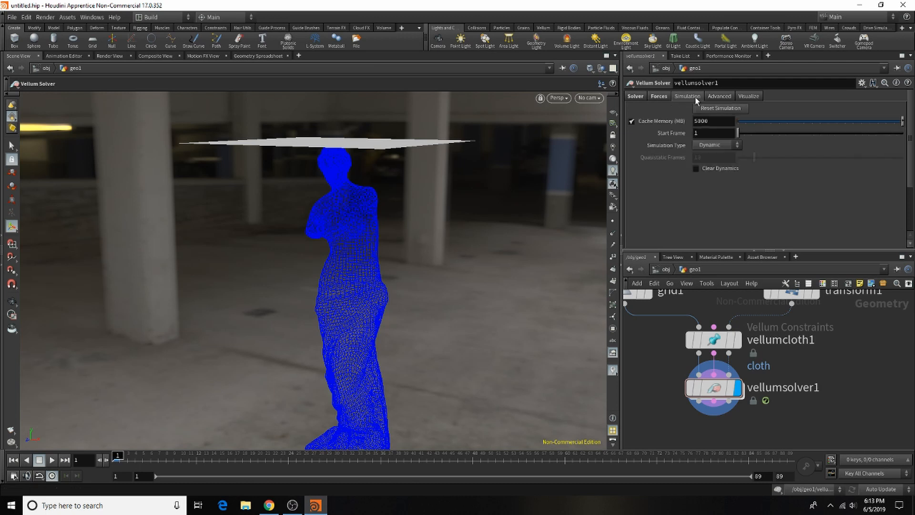
click(712, 96)
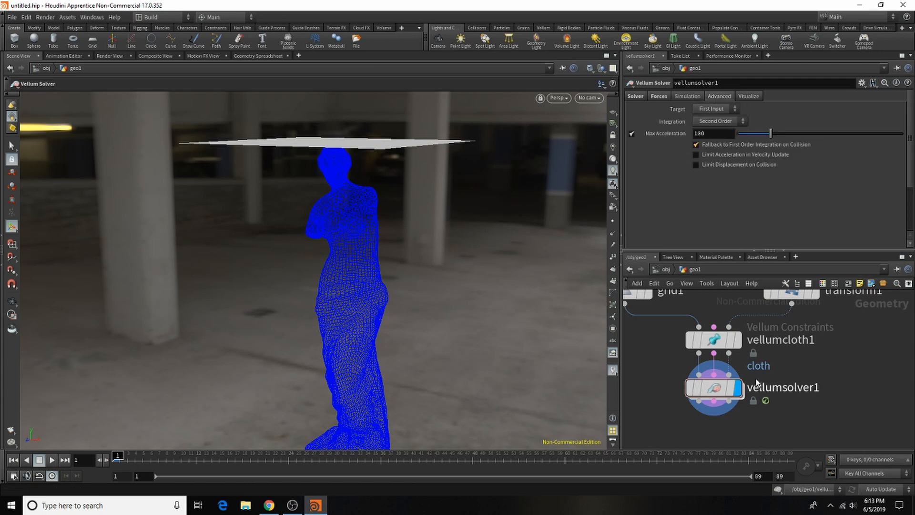
Step: Set the vellumcloth1 node's mass to 0.2 and its thickness to 0.02
click(718, 341)
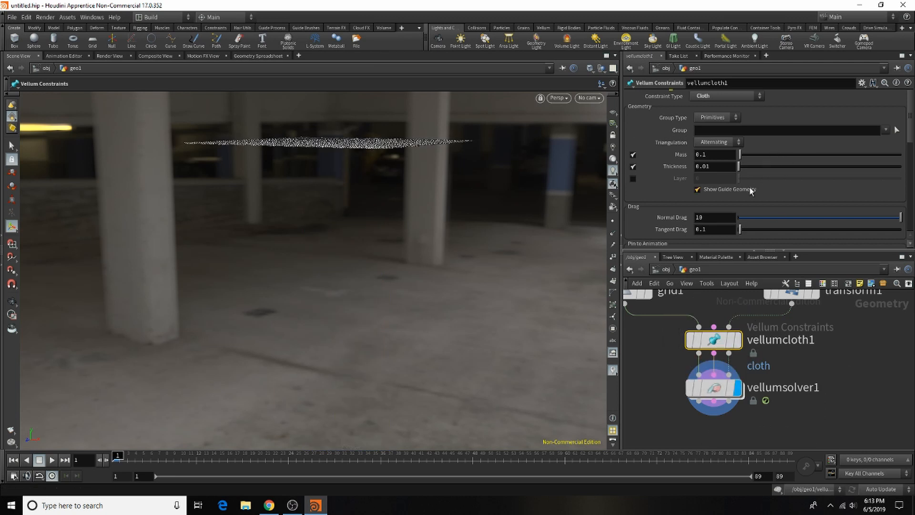
drag(712, 156, 698, 157)
text(2)
key(Return)
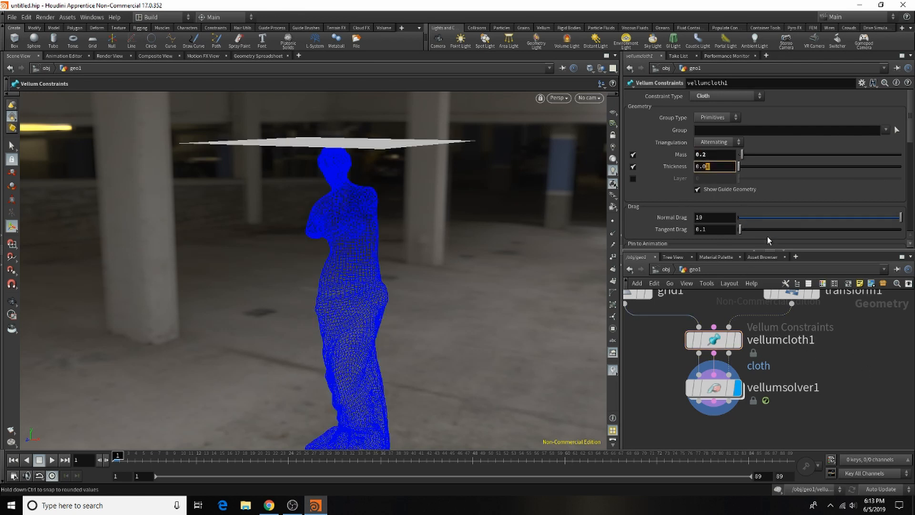
text(2)
key(Return)
Step: Set the cloth's bend damping ratio to 0.02 and enable plasticity for bending
scroll(748, 215, down, 7)
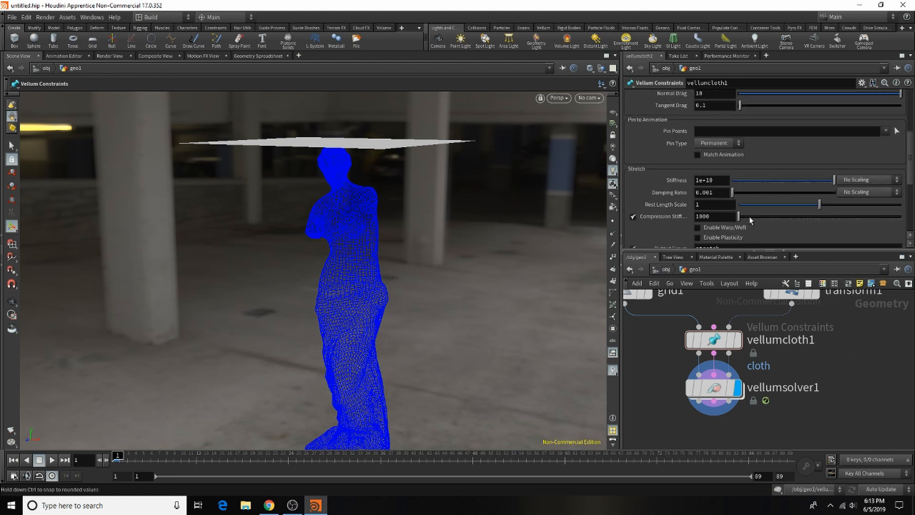
scroll(744, 225, down, 3)
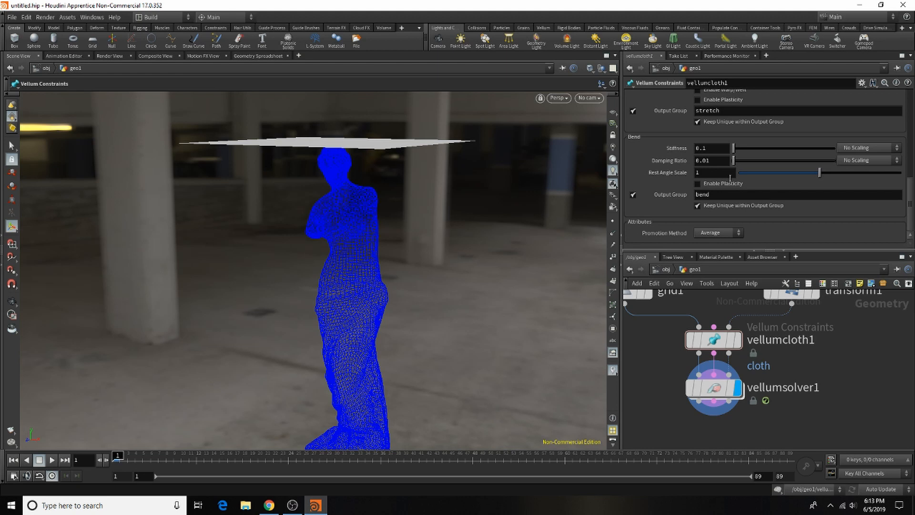
scroll(730, 178, up, 10)
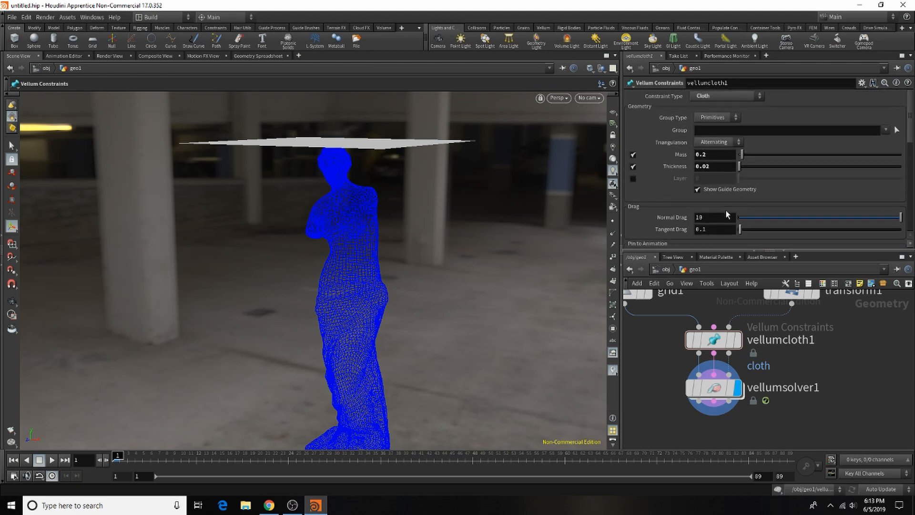
scroll(729, 215, down, 4)
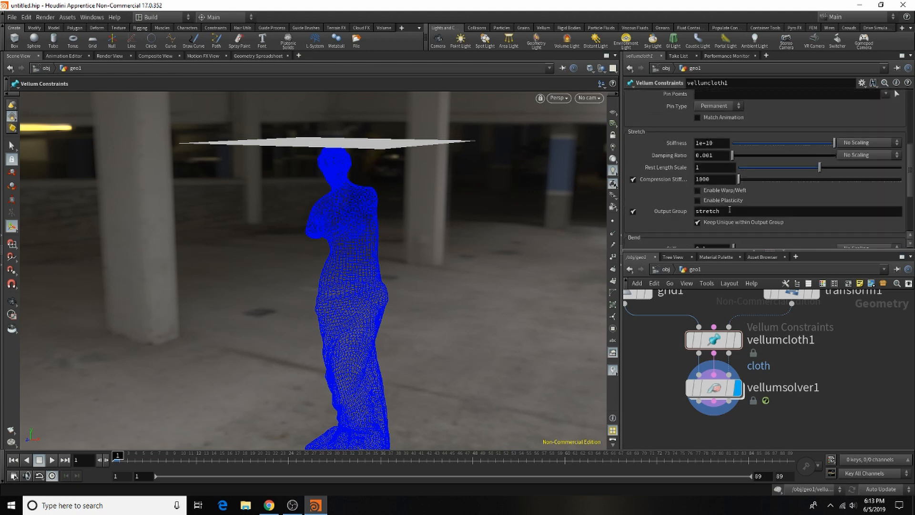
scroll(729, 210, down, 1)
scroll(730, 211, down, 5)
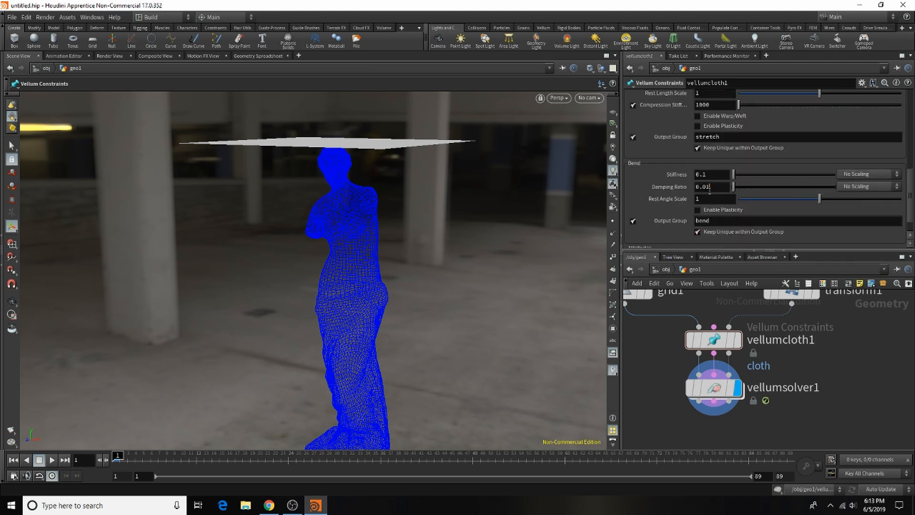
text(2)
key(Return)
click(729, 213)
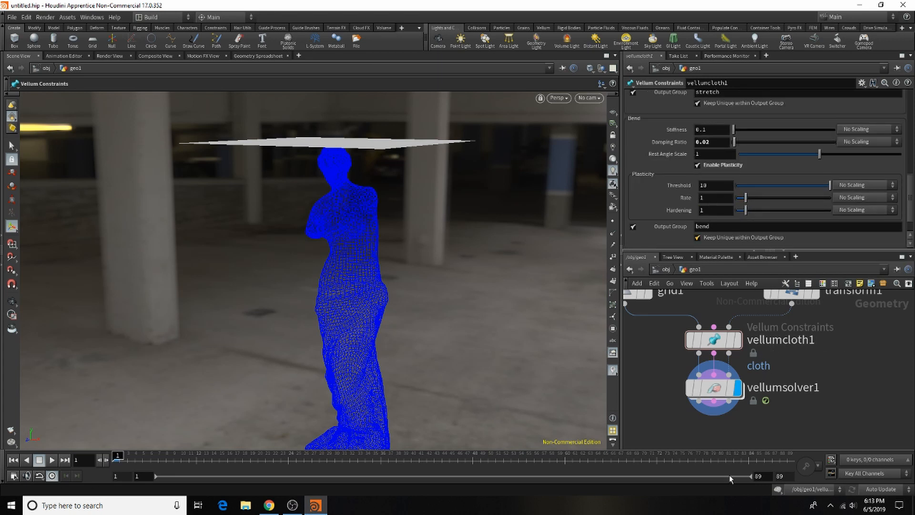
Step: Render a flipbook of the simulation, play it back to examine the cloth's motion, close it and switch back to Houdini
click(8, 430)
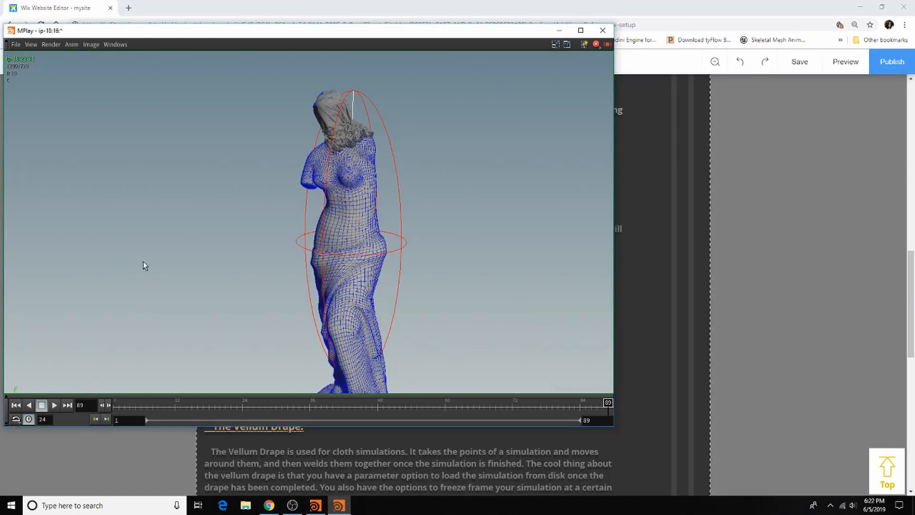
click(53, 405)
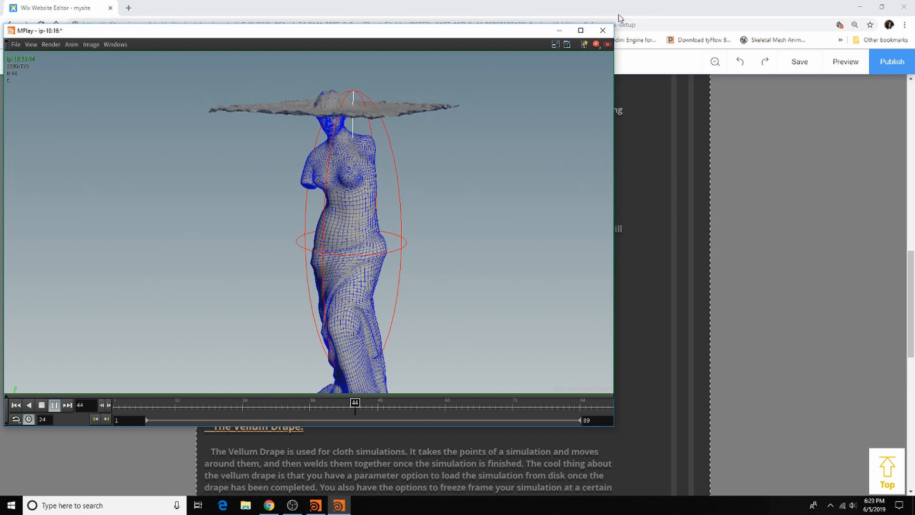
click(602, 30)
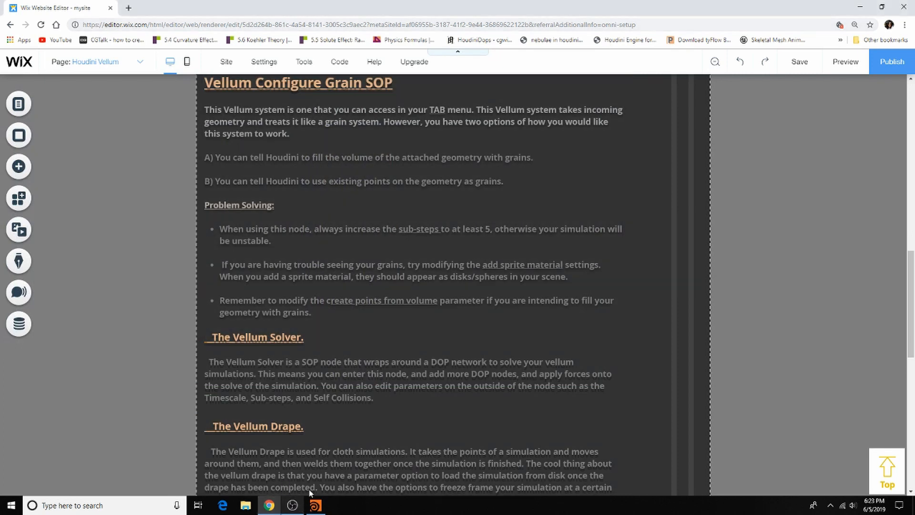
click(316, 505)
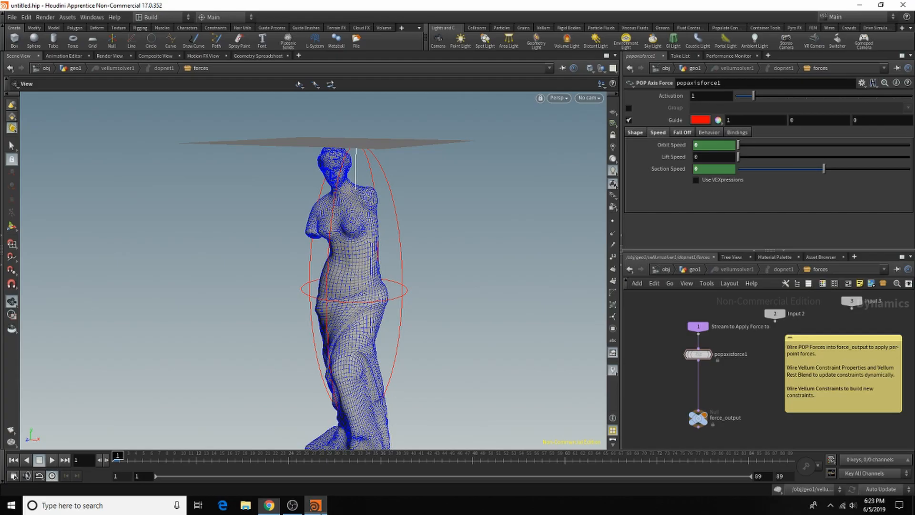
Step: Add a File Cache node after vellumsolver1 in geo1 and display its output at the first frame
click(694, 270)
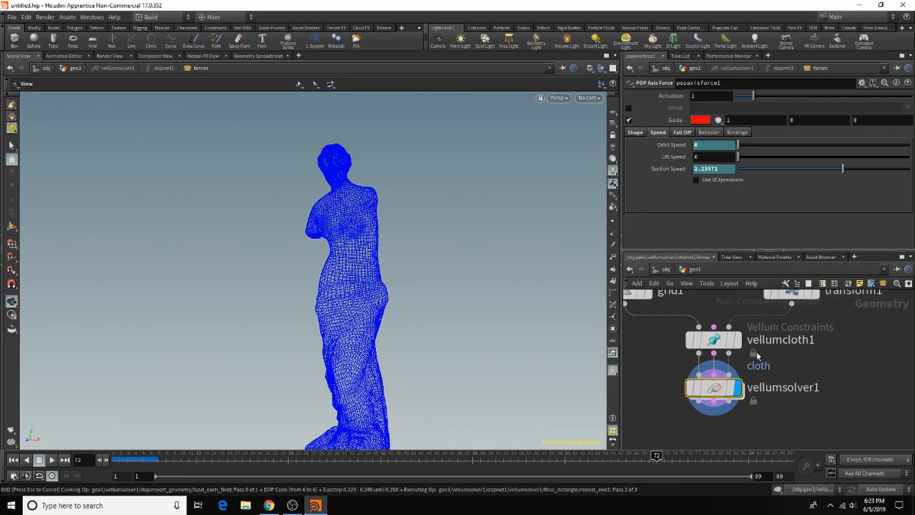
key(Tab)
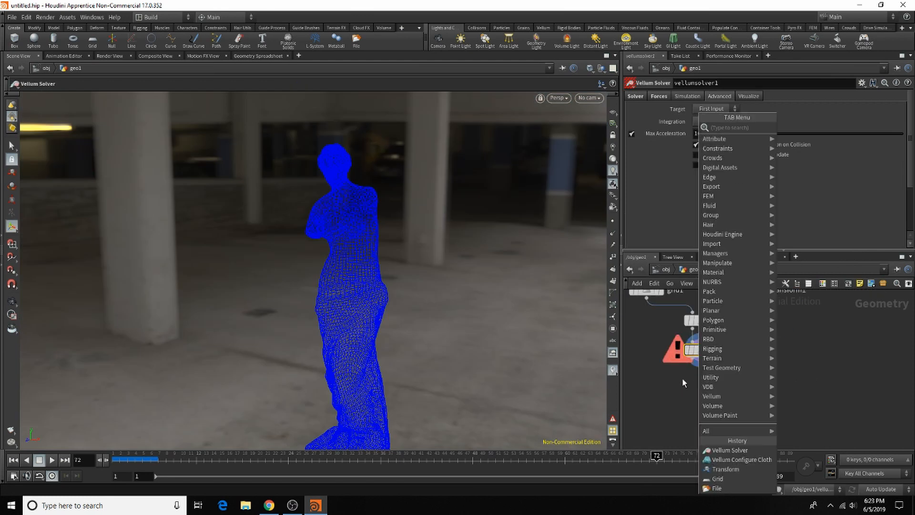
text(file)
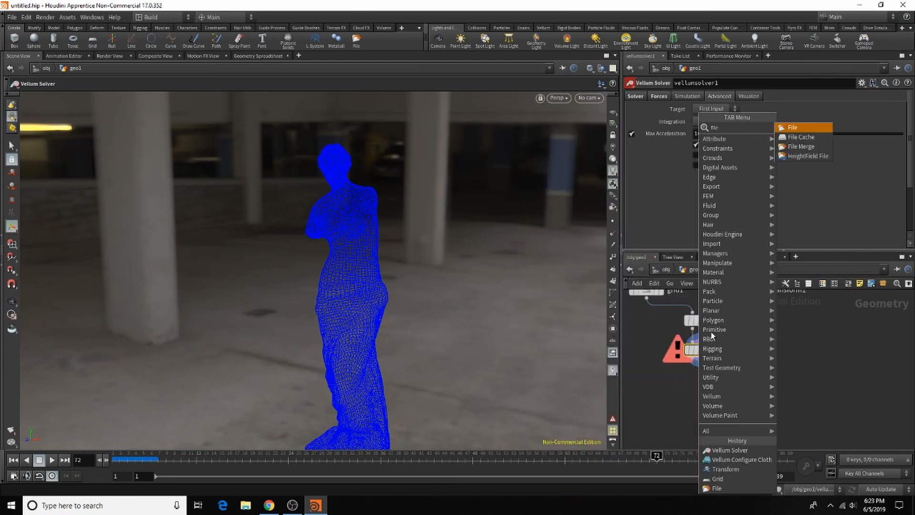
click(801, 137)
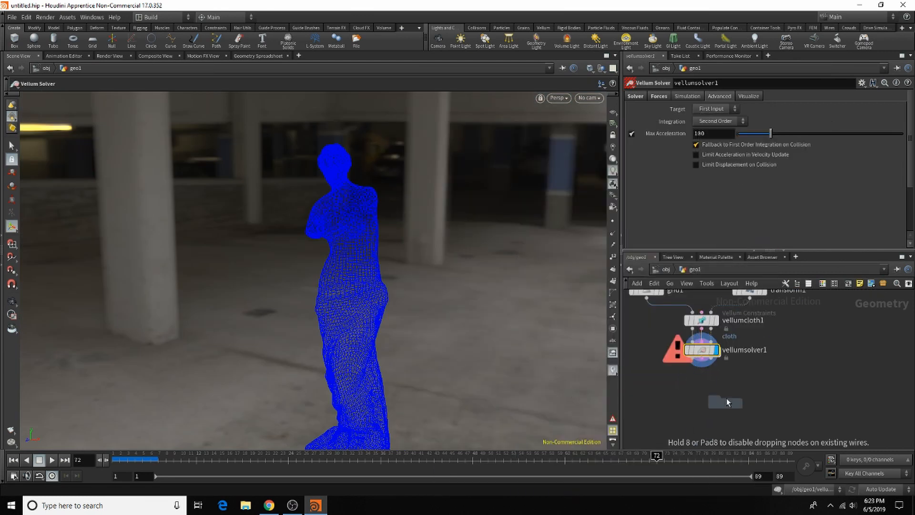
click(698, 374)
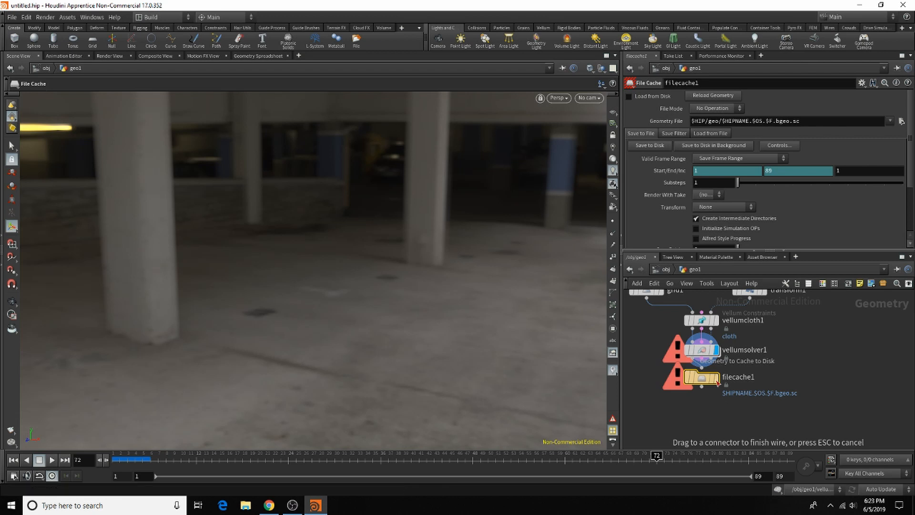
key(Escape)
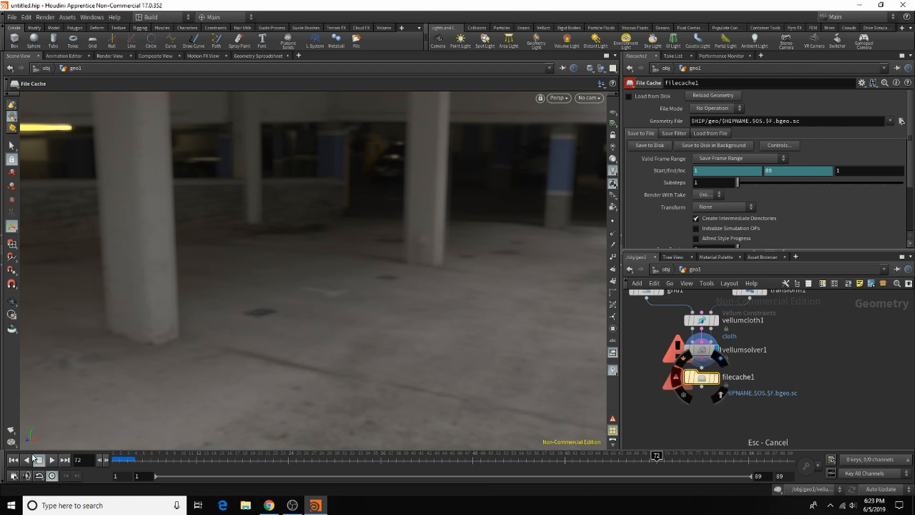
click(12, 460)
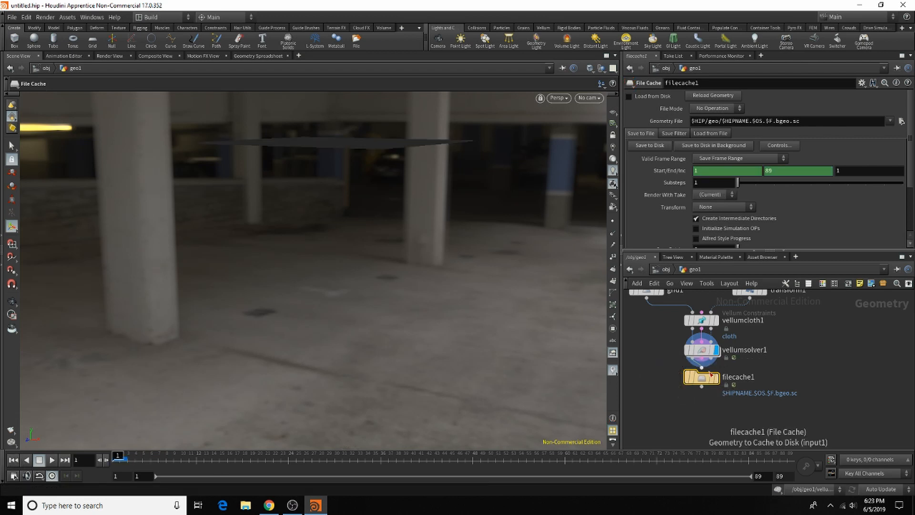
click(723, 361)
Step: Set the file cache's geometry file to vellum.$F.bgeo in the Desktop's render folder and enable Load from Disk
click(901, 122)
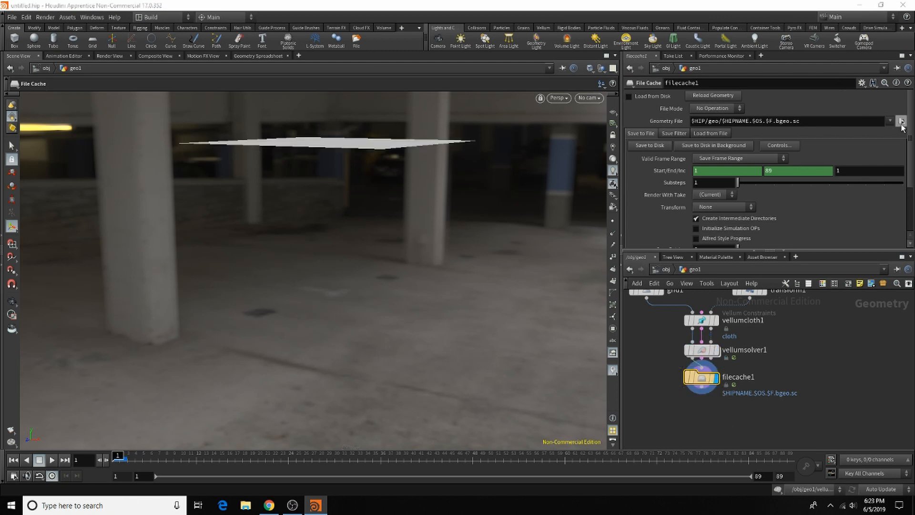
click(575, 59)
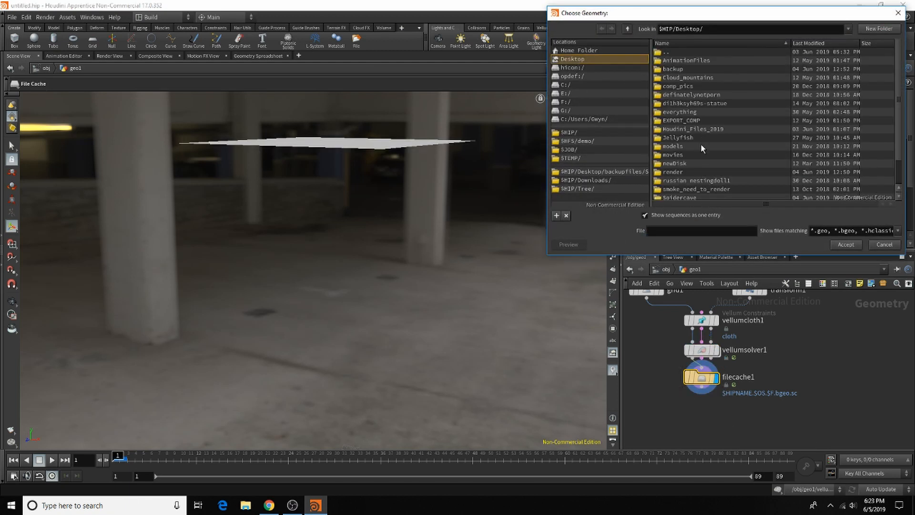
double_click(699, 173)
drag(715, 13, 390, 170)
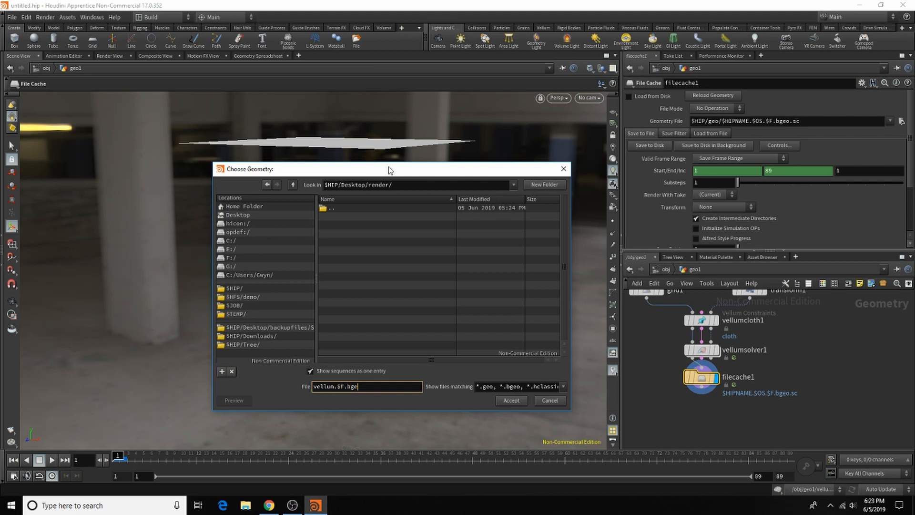
click(513, 402)
click(659, 97)
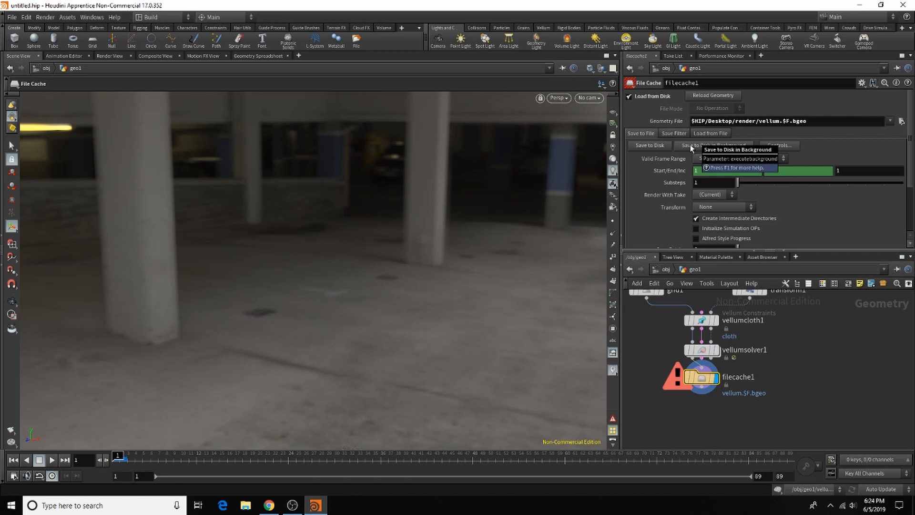
Step: Try to save the file cache's frames to disk, first directly and again in the background
click(649, 146)
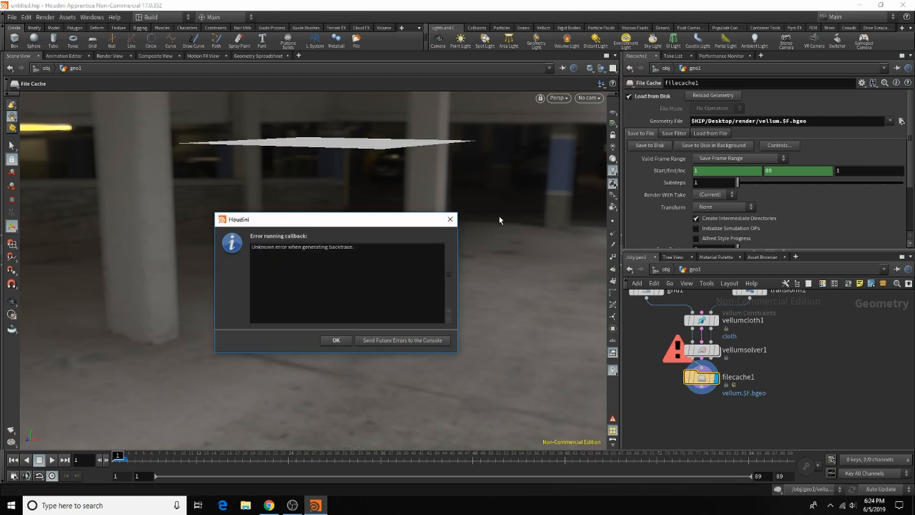
click(450, 219)
click(736, 144)
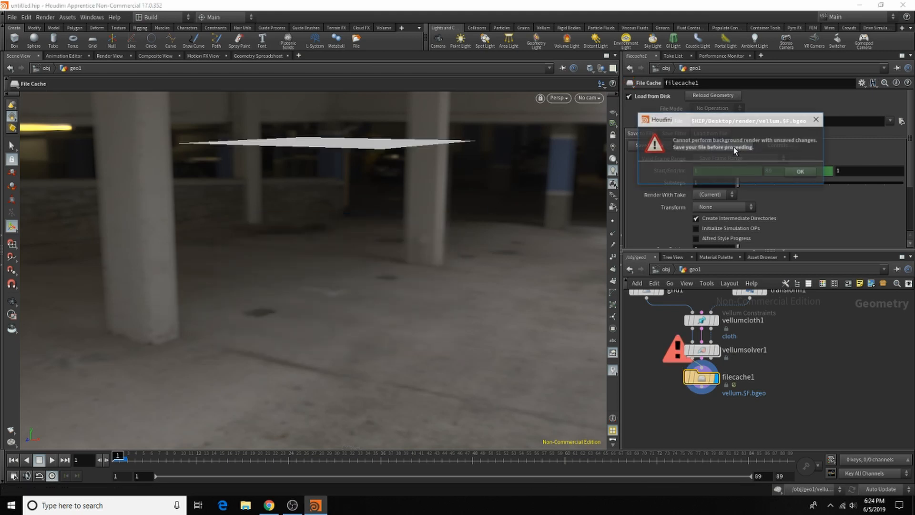
click(794, 172)
Step: Save the scene to the Desktop as untitled.hip
click(11, 16)
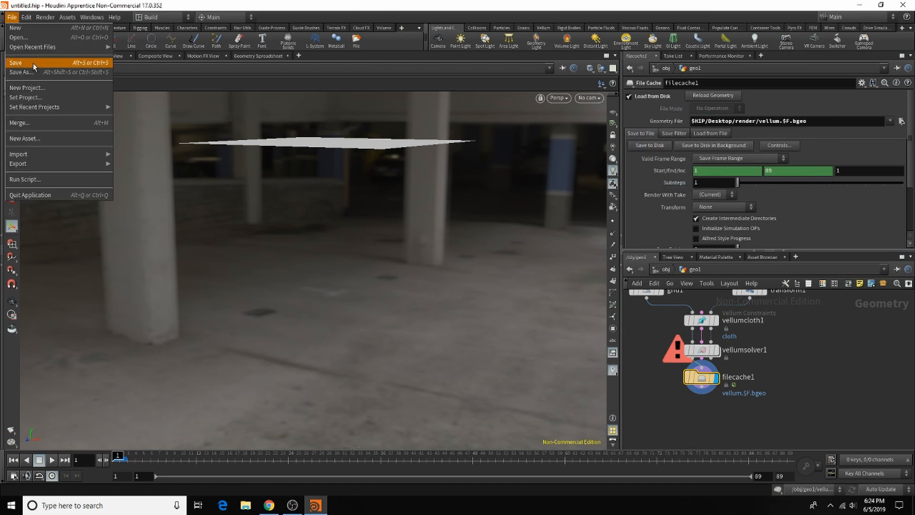
click(24, 64)
click(28, 58)
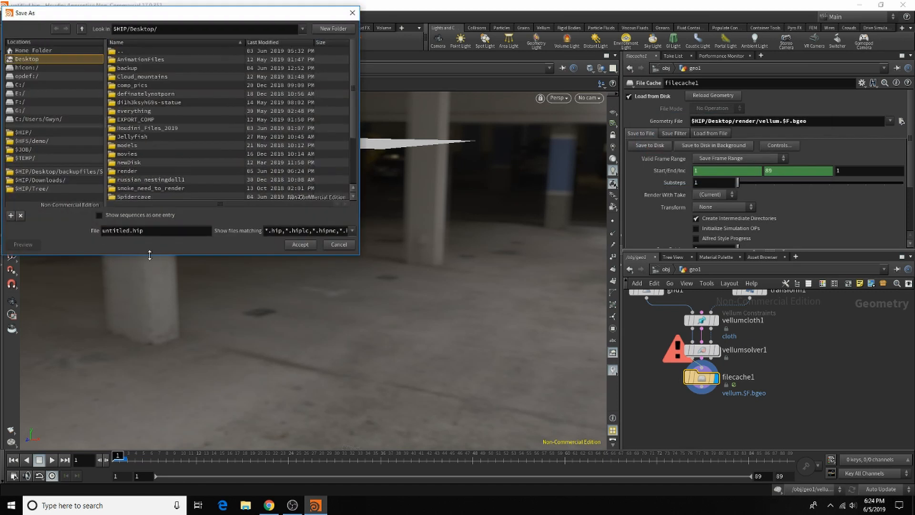
click(312, 244)
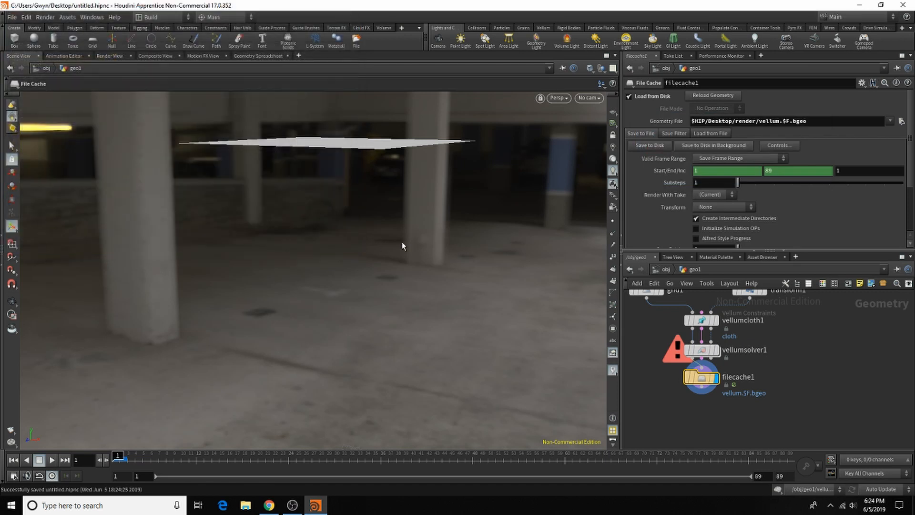
Step: Save the cloth cache to disk in the background, check the job in the Render Manager and minimize it
click(716, 146)
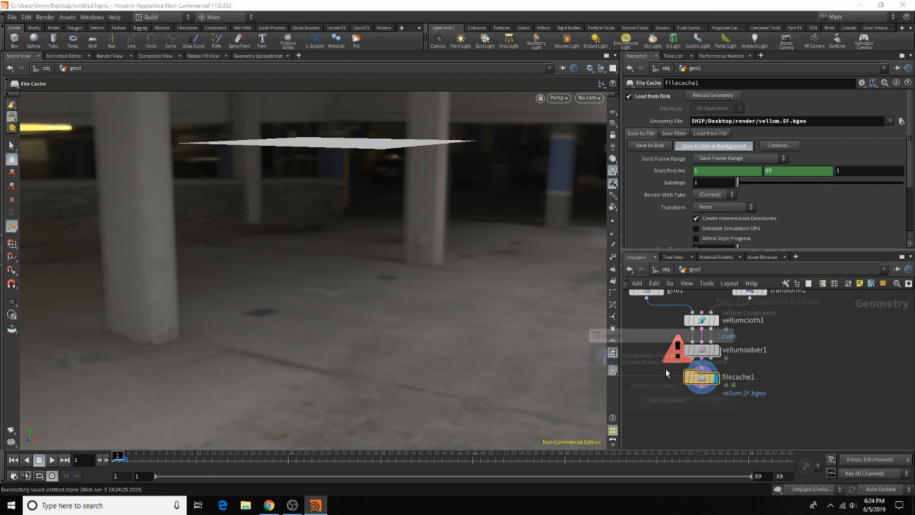
click(683, 403)
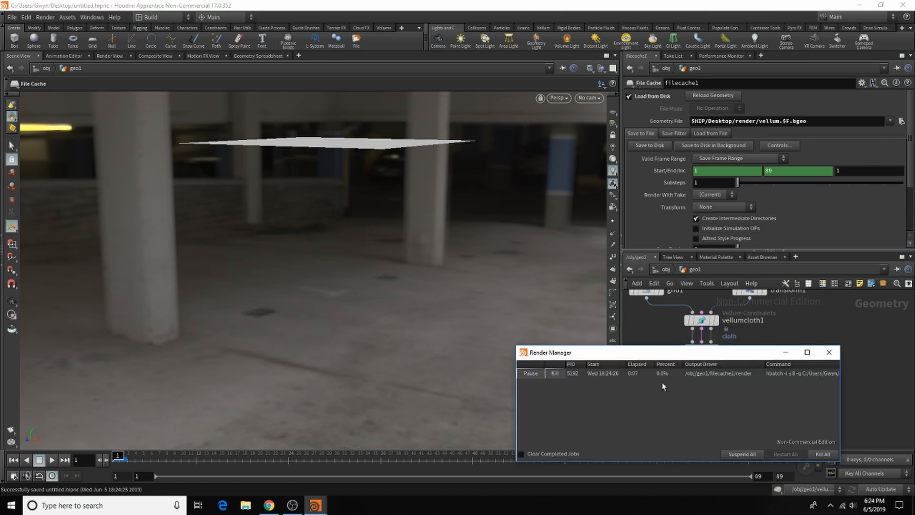
click(786, 353)
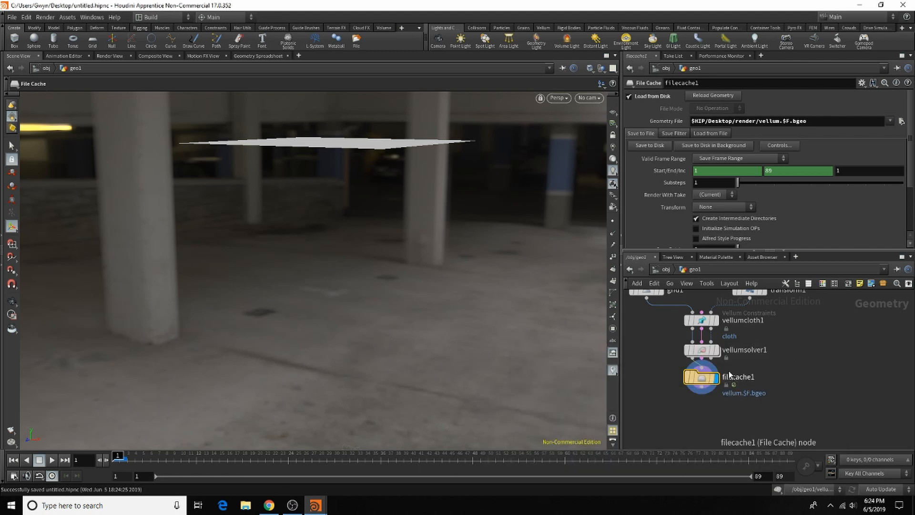
Step: Move the grid1 node up and away from the vellumcloth1 node to space out the network
key(h)
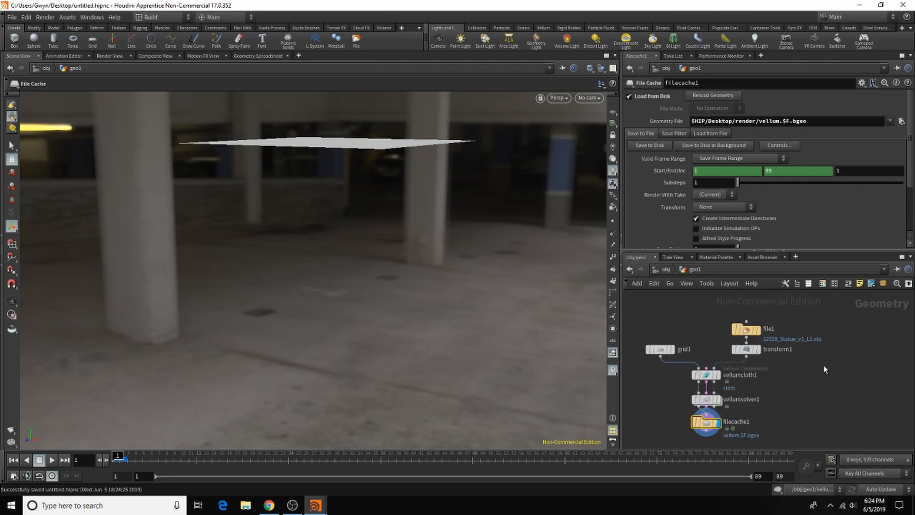
drag(660, 350, 636, 313)
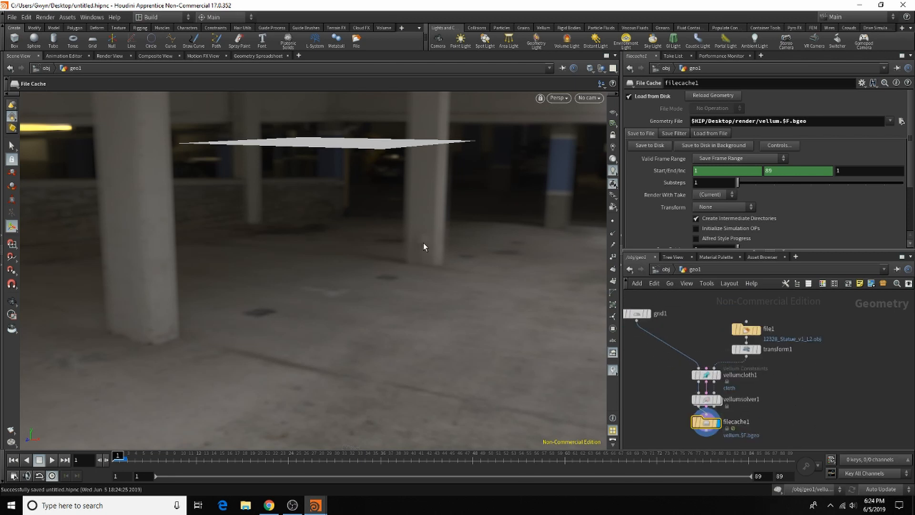
scroll(890, 371, down, 3)
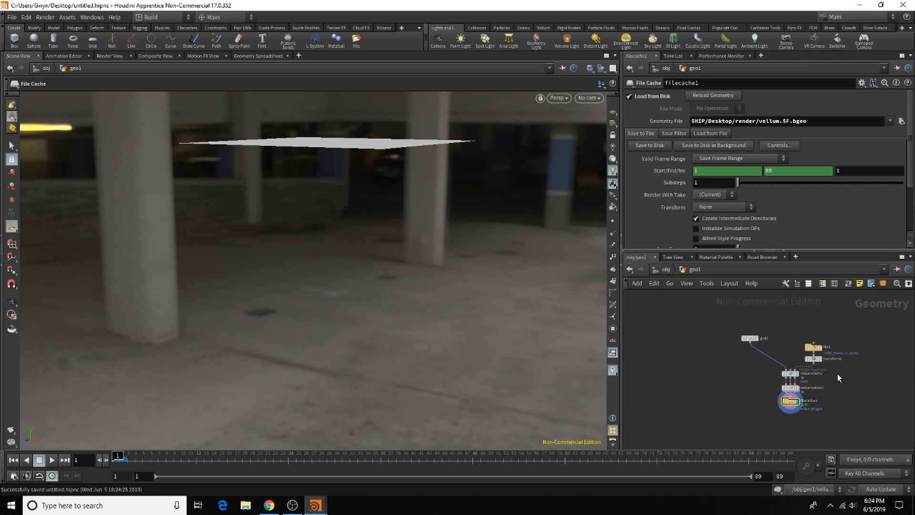
scroll(837, 374, up, 3)
Step: Add a Null node connected below filecache1
key(Tab)
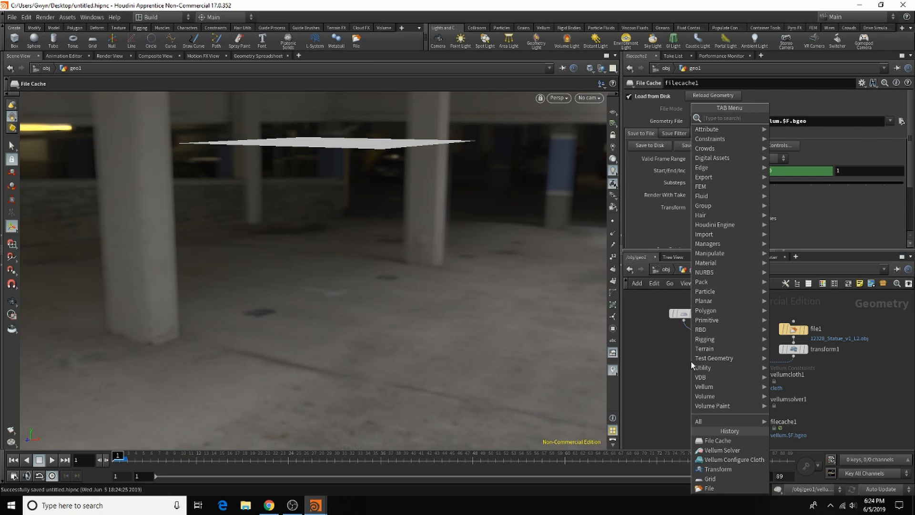
click(900, 389)
scroll(751, 305, down, 4)
scroll(757, 344, up, 3)
scroll(772, 405, down, 3)
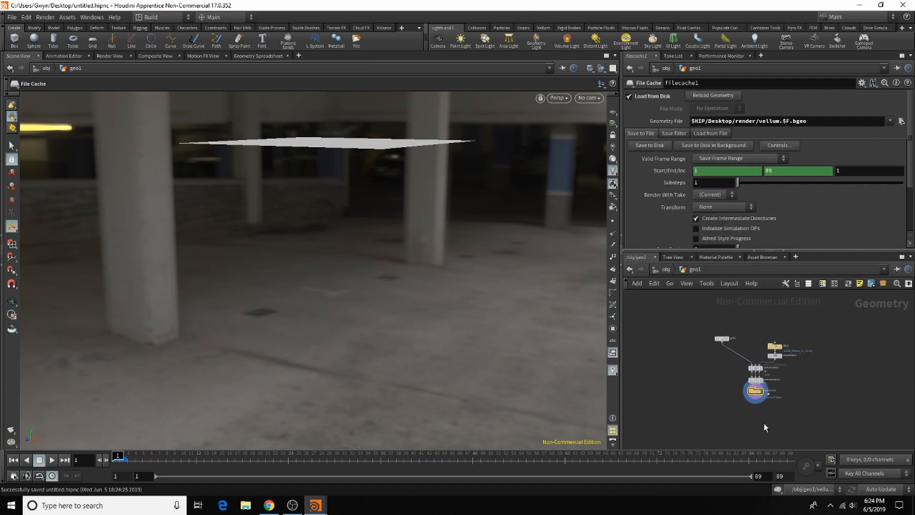
scroll(782, 379, up, 3)
key(Tab)
text(null)
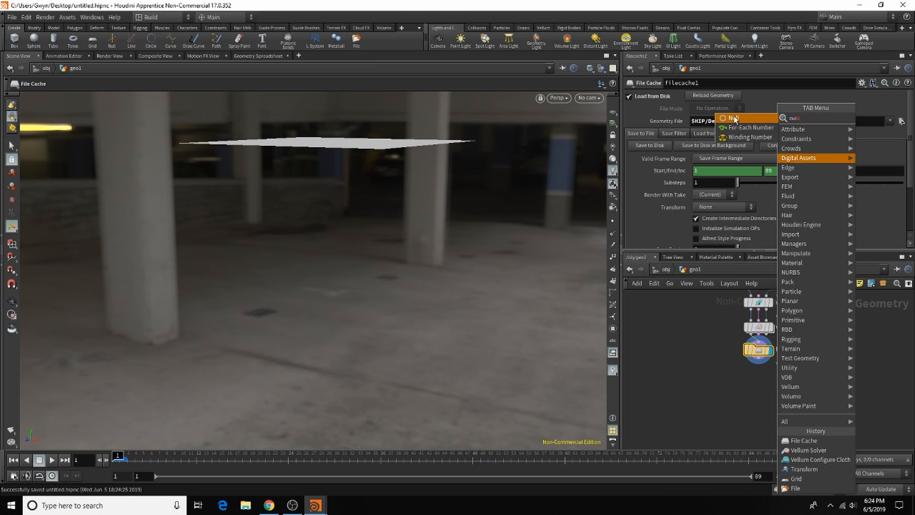
click(734, 119)
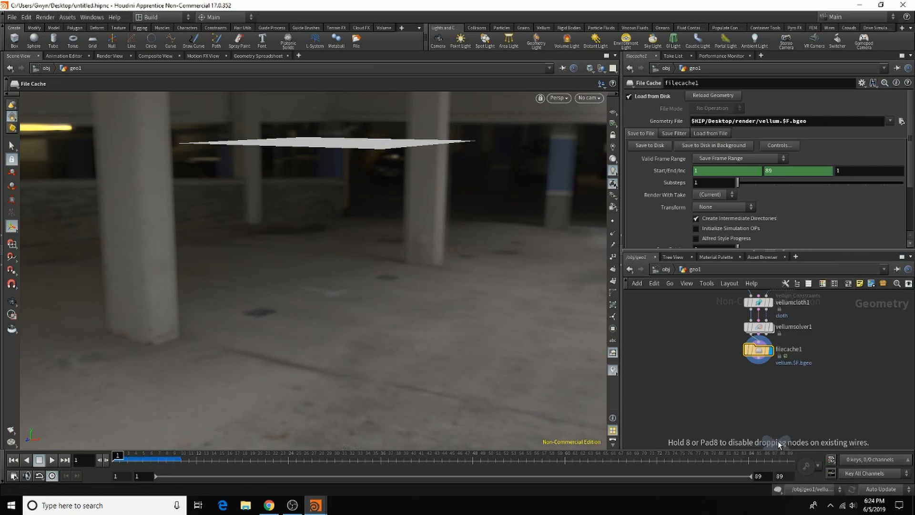
click(761, 379)
scroll(761, 382, up, 2)
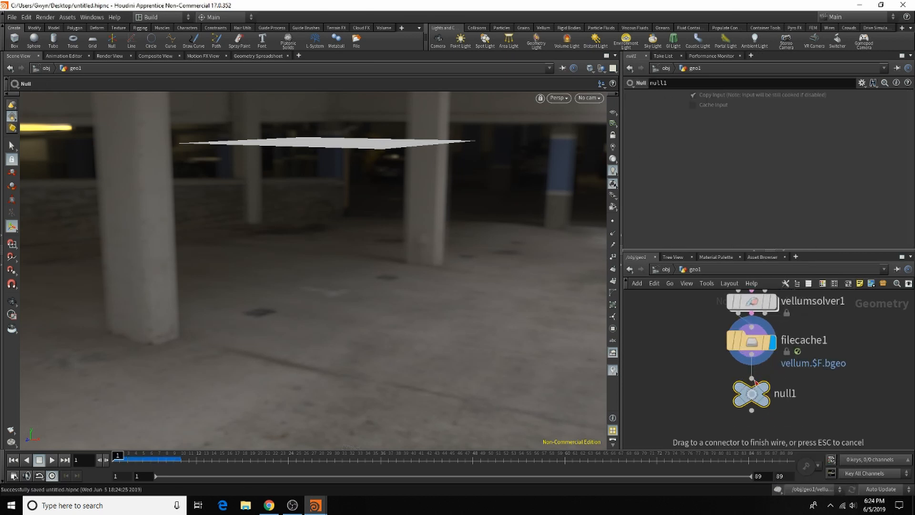
Step: Rename the Null node below filecache1 to OUT_sim
double_click(796, 391)
double_click(797, 391)
mouse_move(741, 405)
text(OUT)
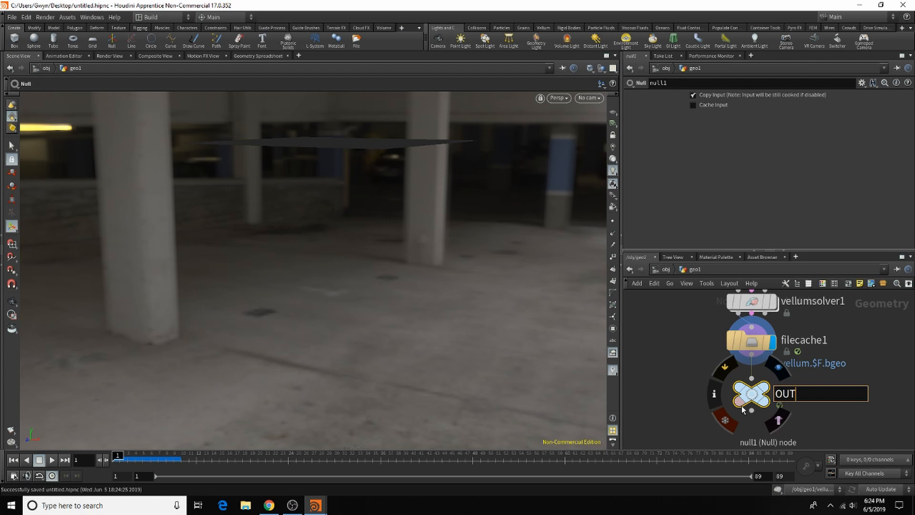
text(_sim)
key(Return)
Step: Add a second Null node beside vellumcloth1 and wire transform1's output into it
scroll(738, 369, down, 5)
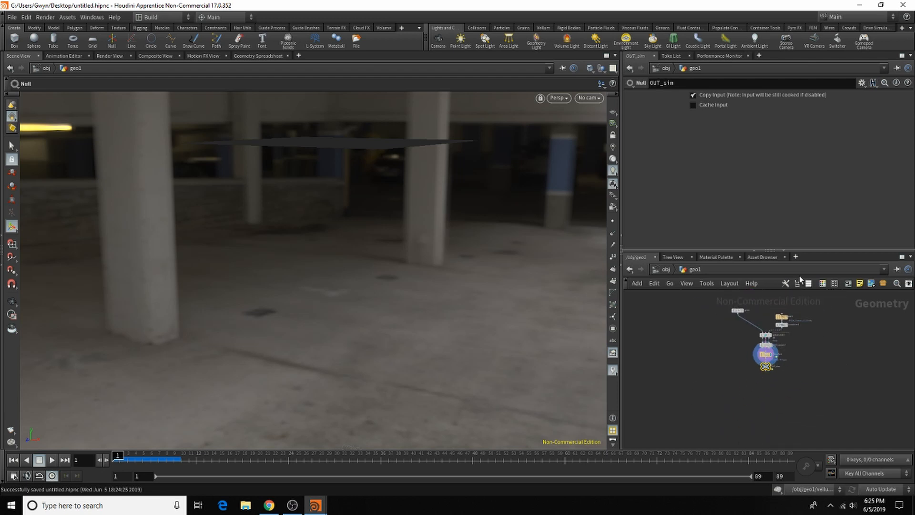
scroll(809, 314, up, 4)
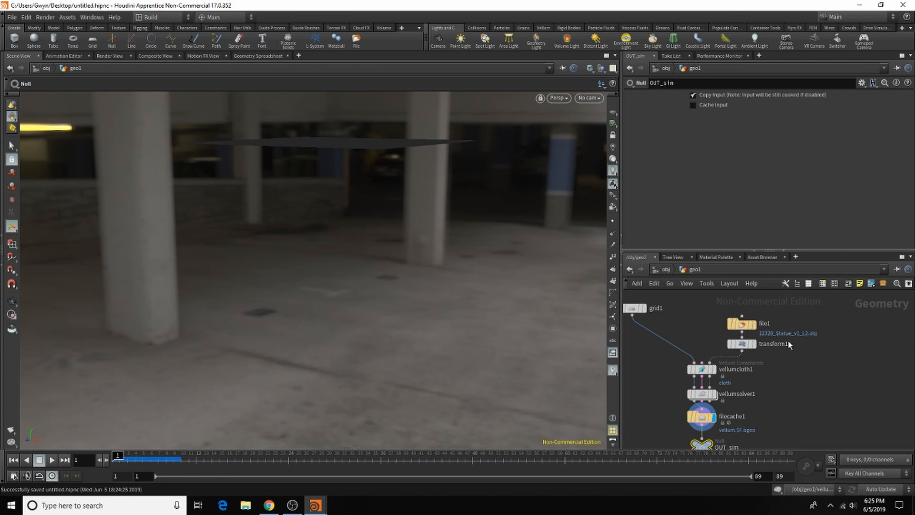
scroll(787, 358, up, 2)
key(Tab)
click(818, 436)
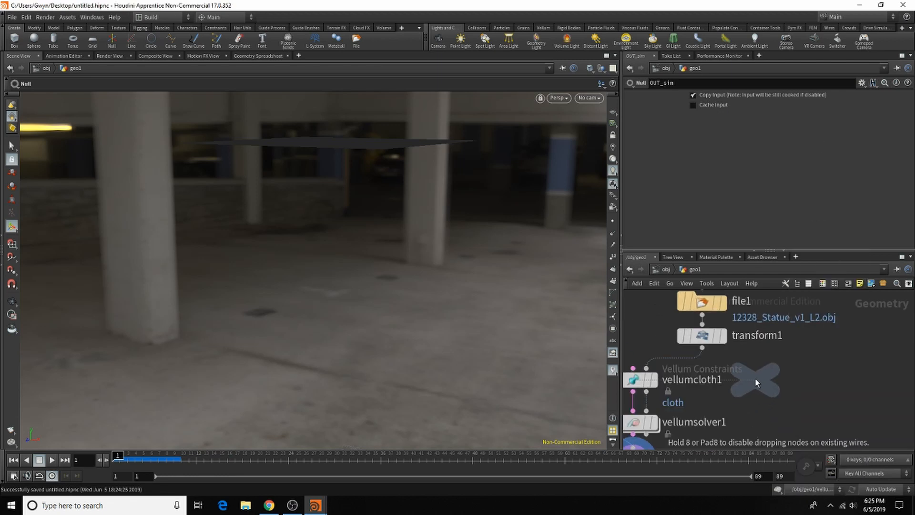
click(755, 379)
drag(702, 348, 755, 364)
Step: Rename the Null node fed by transform1 to OUT_Geo and return to the object level
click(802, 380)
drag(805, 380, 755, 383)
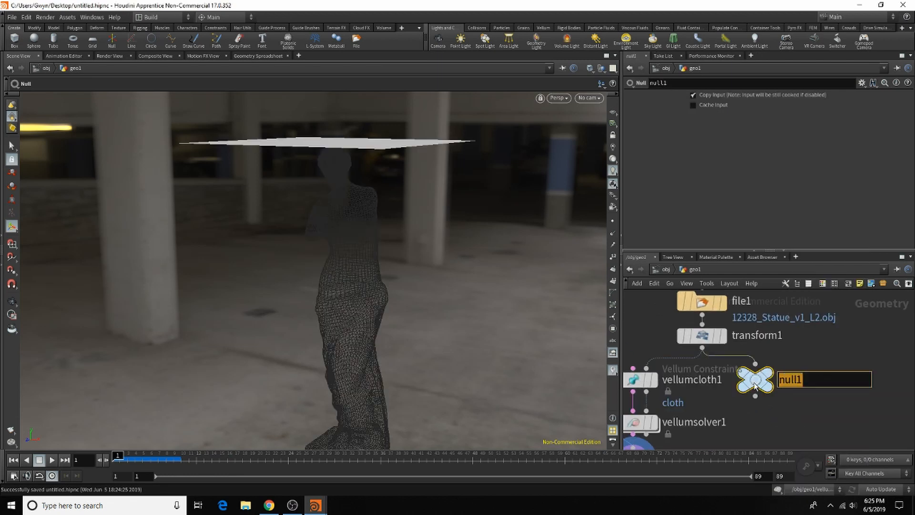
text(OUT_)
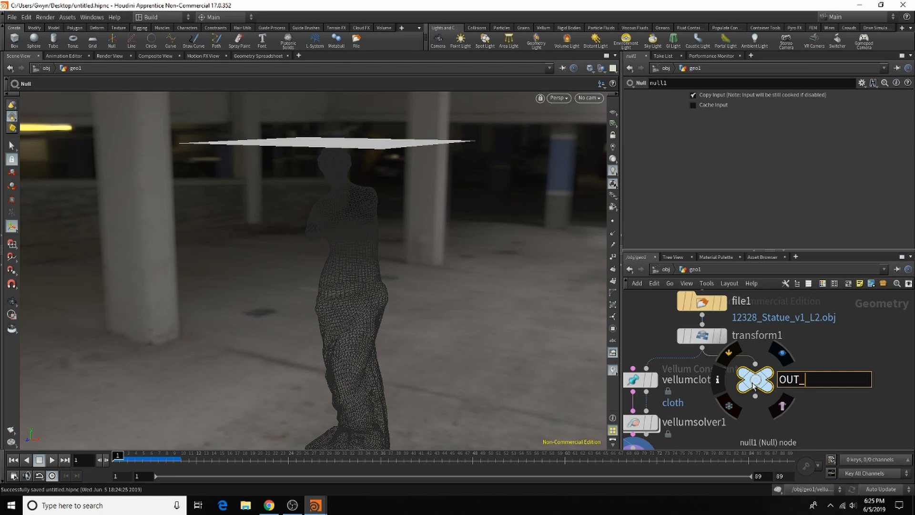
text(Geo)
key(Return)
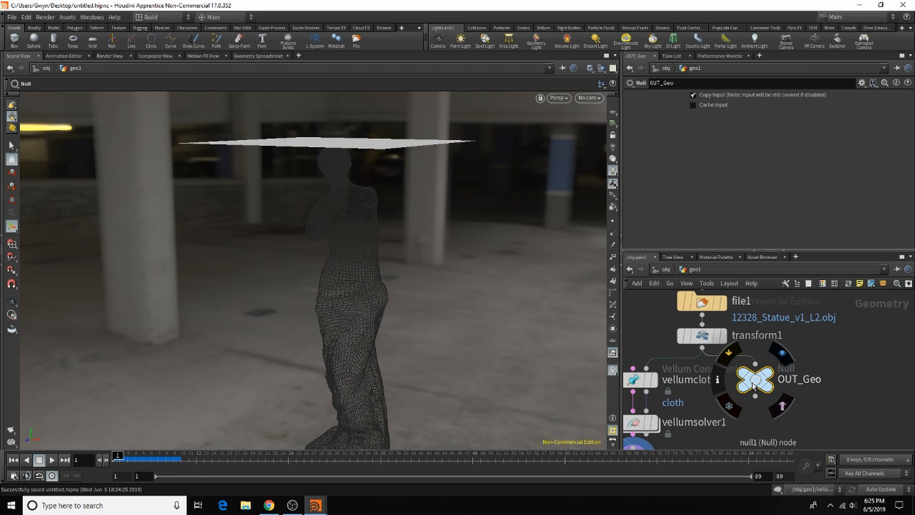
click(666, 269)
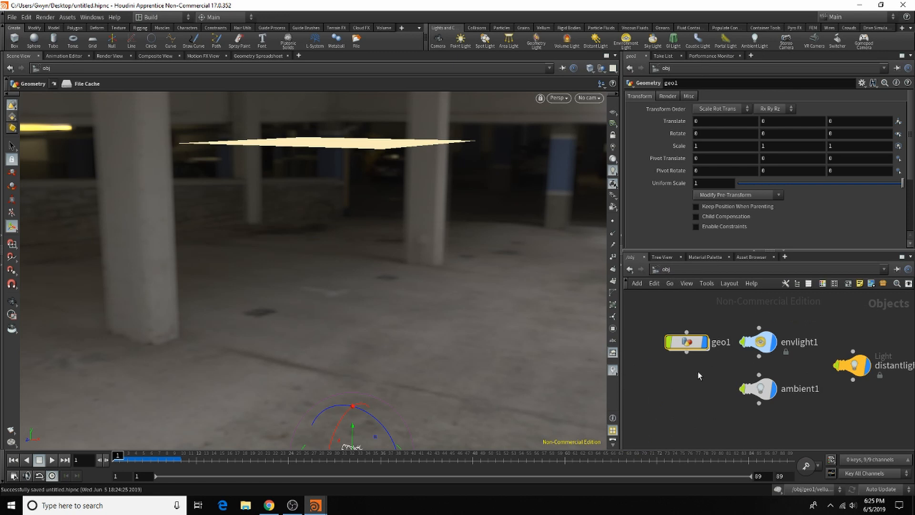
Step: Move the geo1 object up, clear of the lights, and rename it to Vellum_simulation
drag(686, 342, 663, 309)
double_click(699, 308)
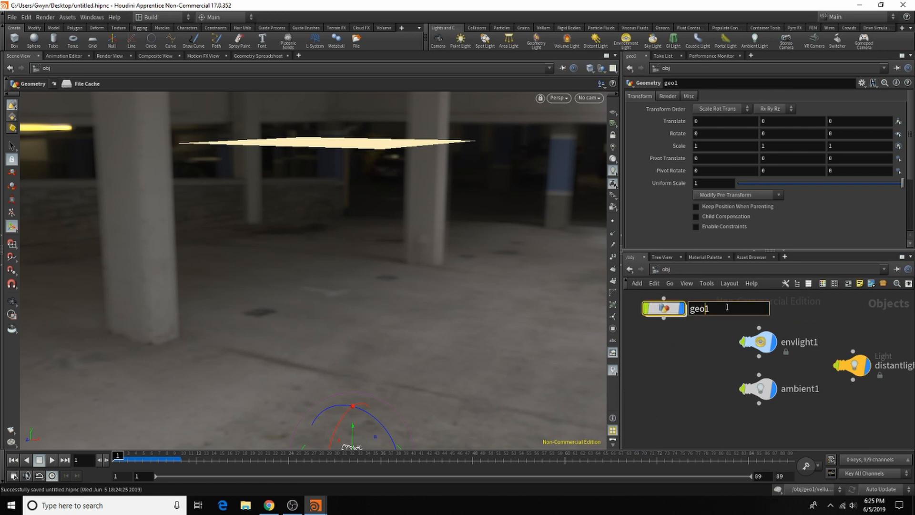
drag(727, 307, 646, 315)
text(Vellu)
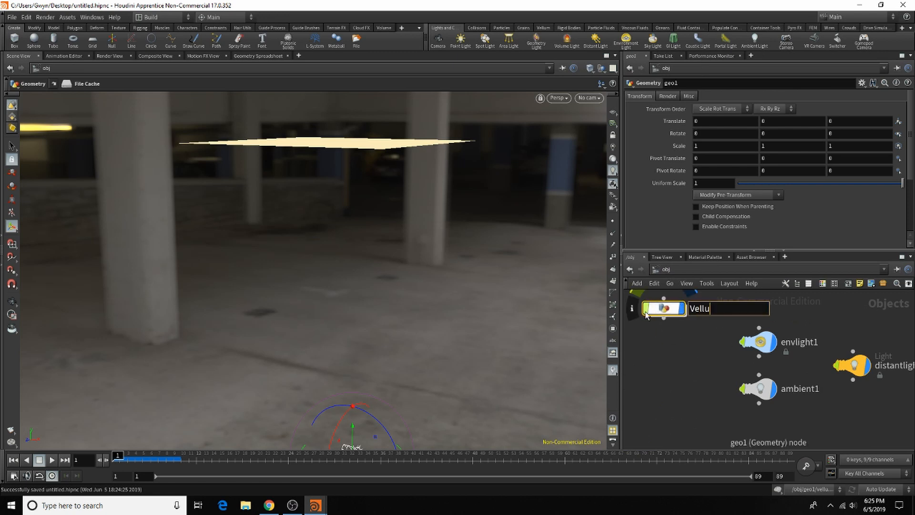
text(m_simulation)
key(Return)
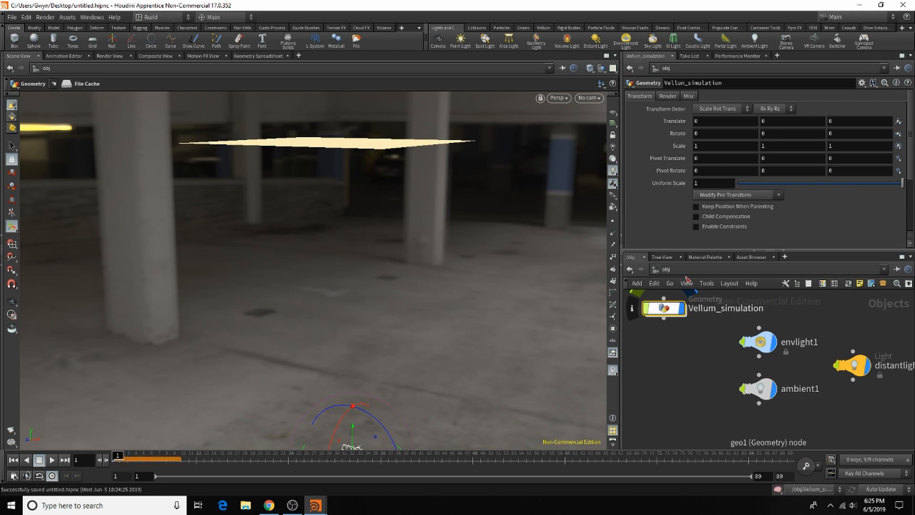
Step: Add a new Geometry object directly below Vellum_simulation in the object network
middle_drag(654, 338, 716, 334)
key(Tab)
text(geo)
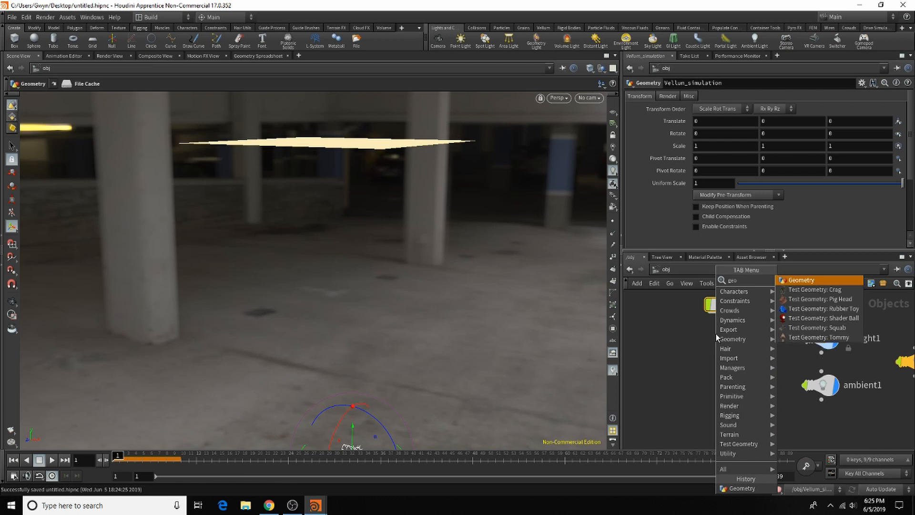
click(816, 279)
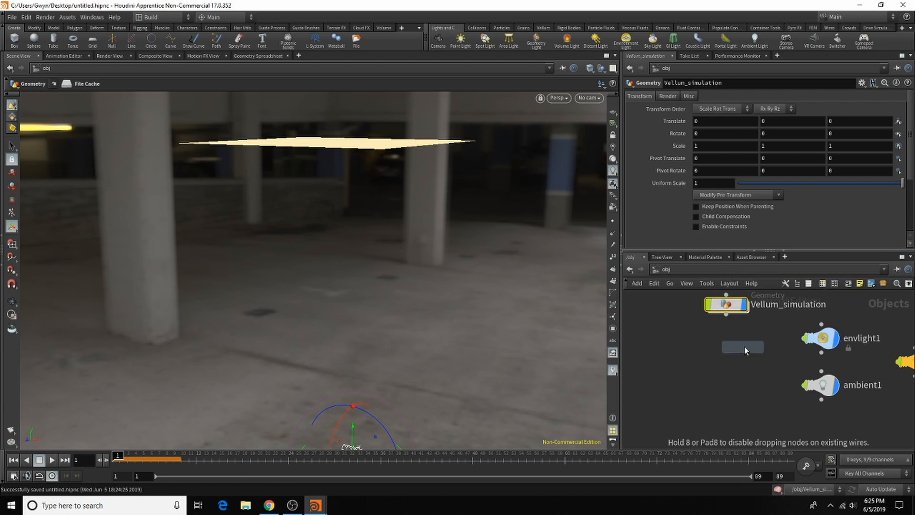
click(730, 345)
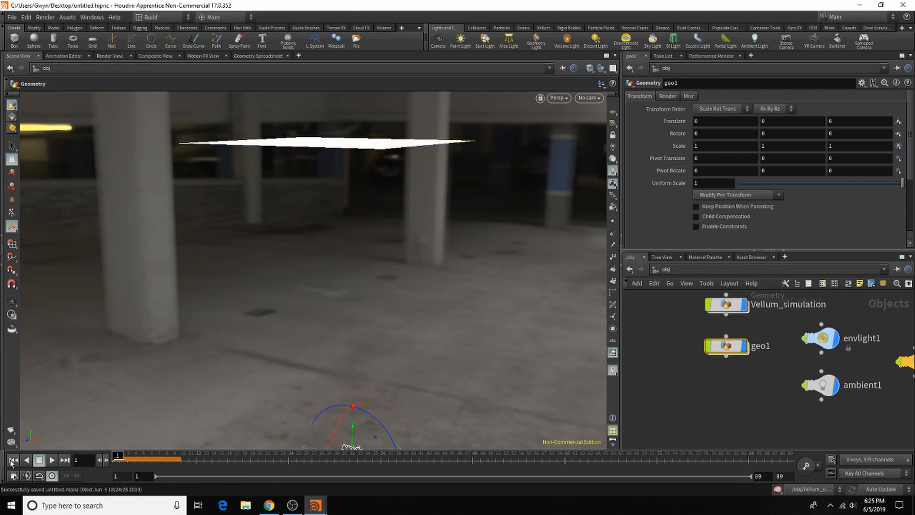
Step: Rename the new Geometry object below Vellum_simulation to Together
double_click(761, 346)
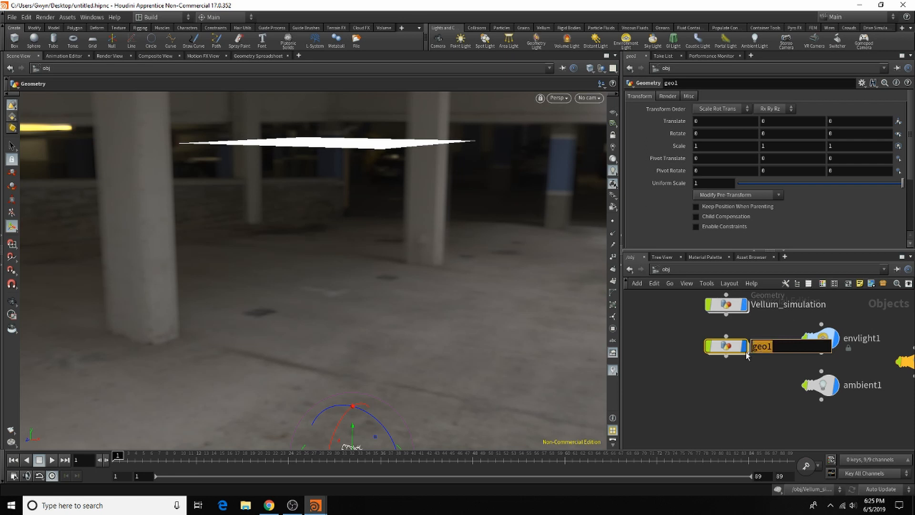
text(T)
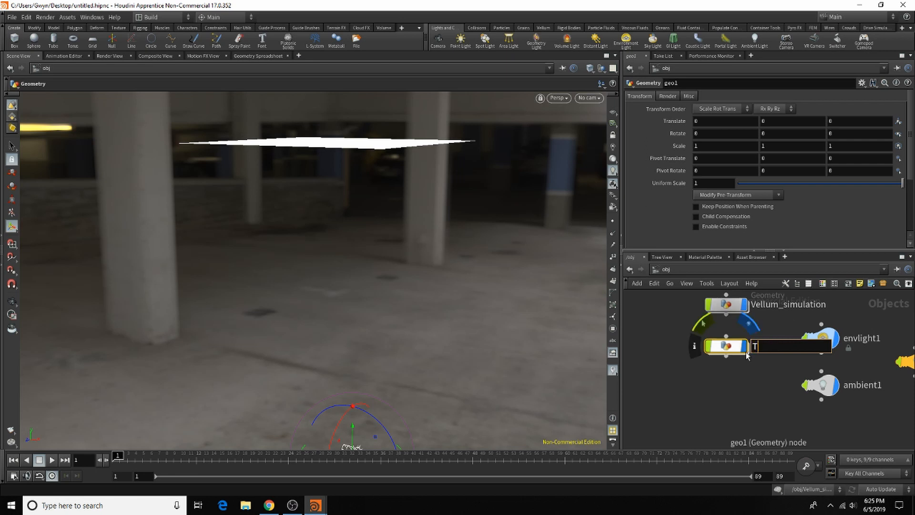
text(ogether)
key(Return)
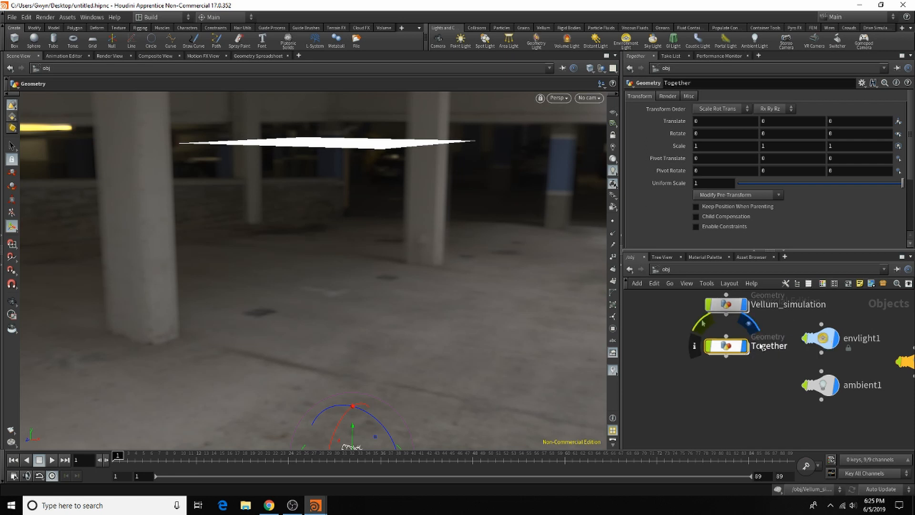
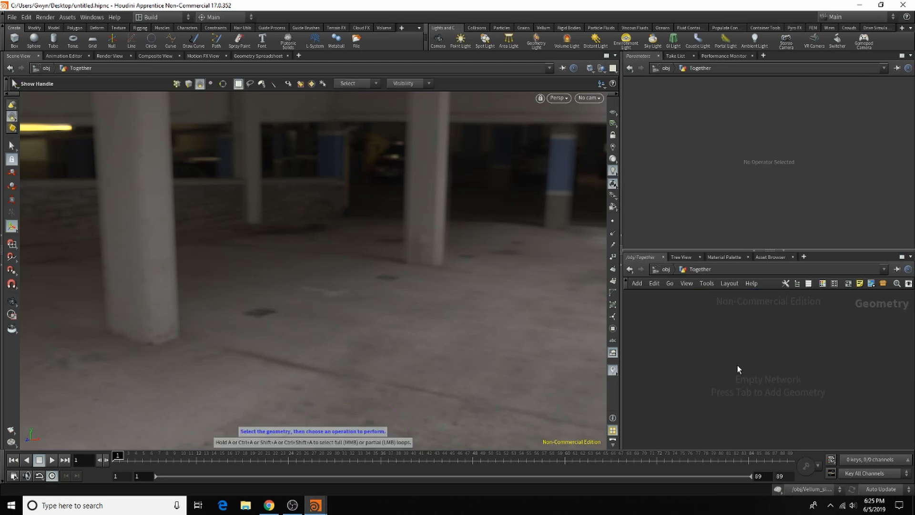
Step: Create two Object Merge nodes side by side inside the Together object
double_click(726, 347)
key(Tab)
text(obje)
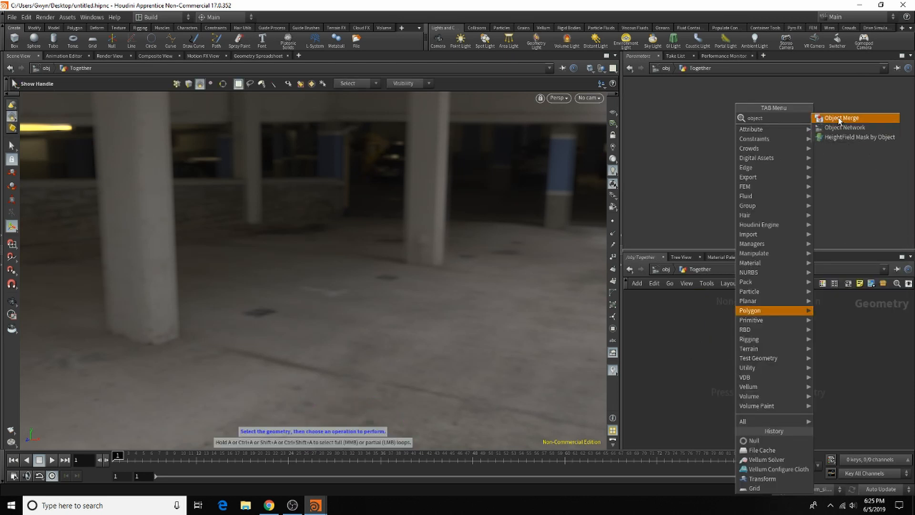
click(887, 118)
click(701, 339)
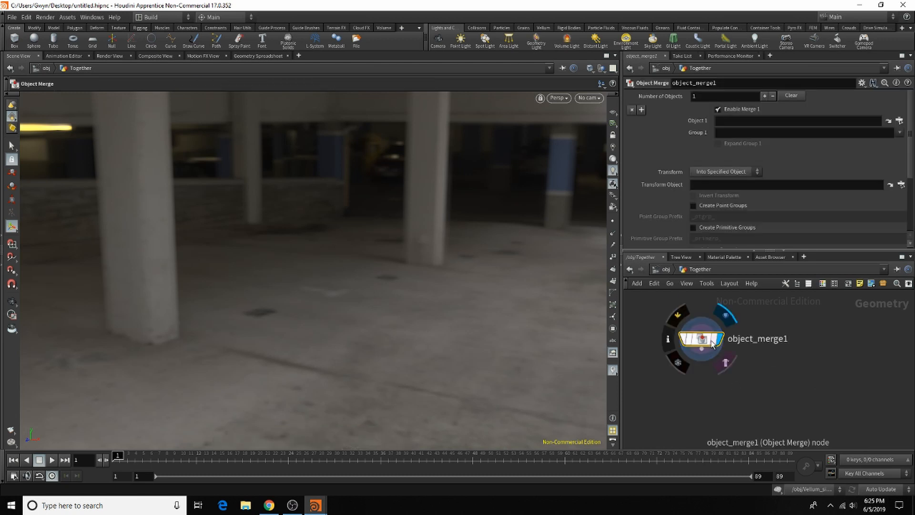
key(Tab)
click(825, 441)
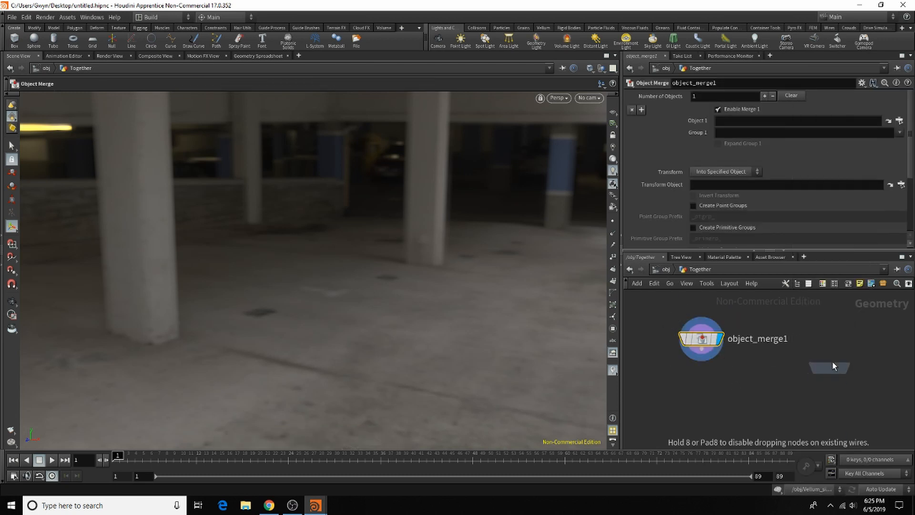
click(826, 338)
Step: Rename the first Object Merge node to cloth and the second to geo, placing them closer together
double_click(758, 338)
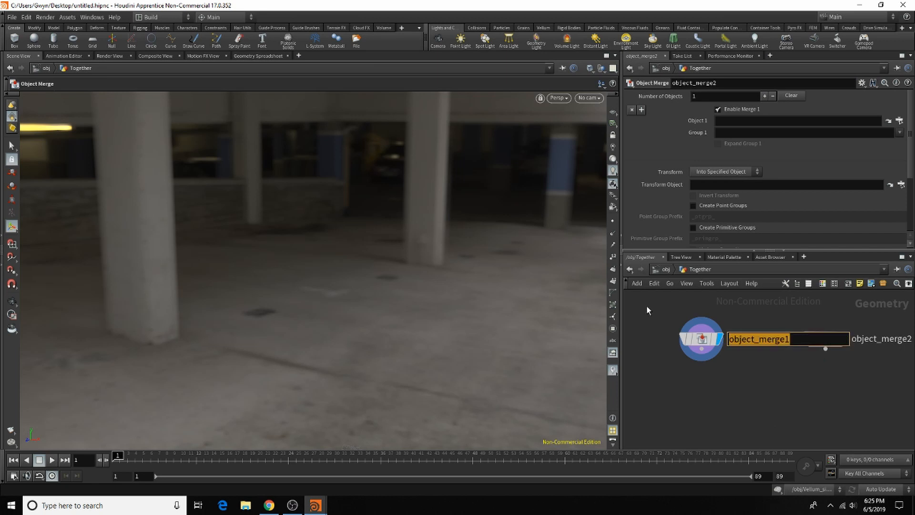
text(cloth)
key(Return)
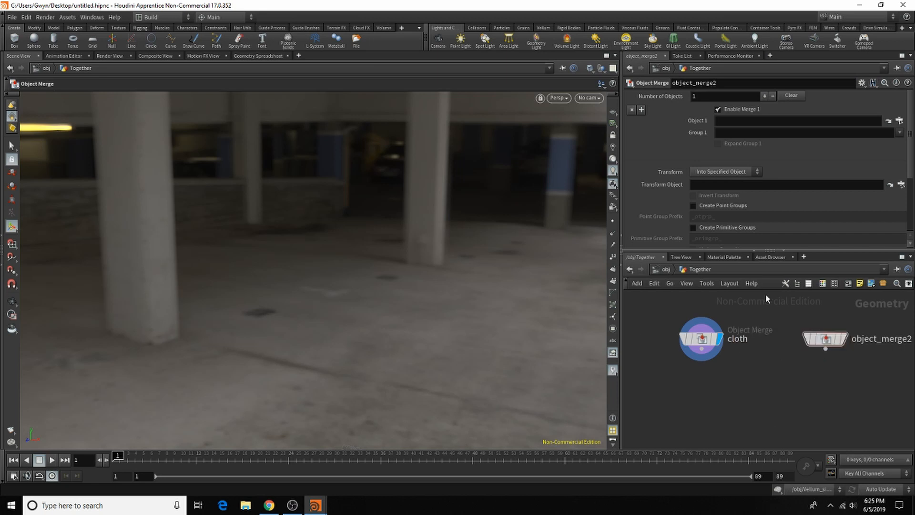
drag(825, 339, 784, 341)
double_click(841, 339)
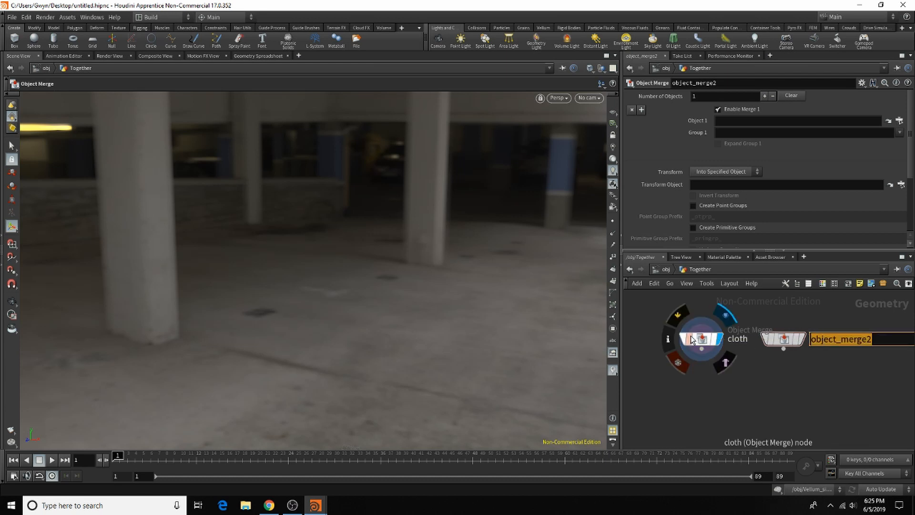
text(geo)
key(Return)
Step: Add a Merge node below cloth and geo, wire both into it and make it the displayed node
key(Tab)
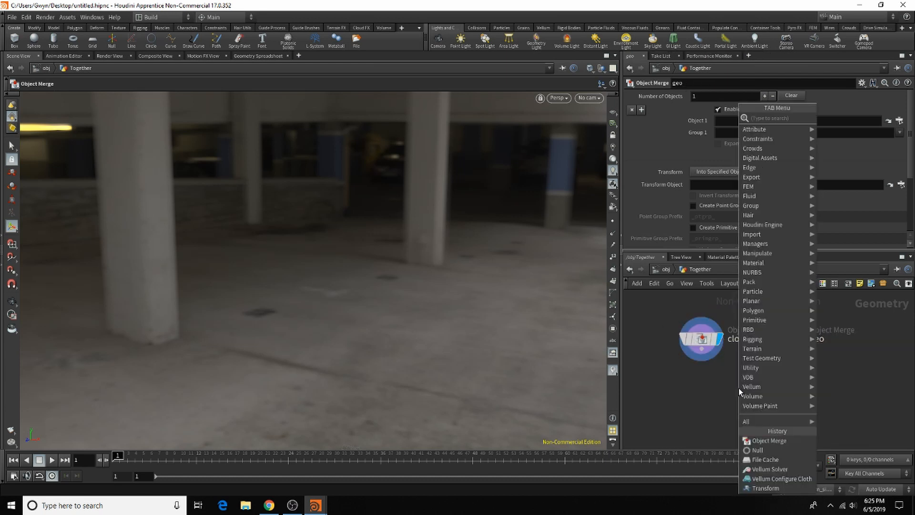
text(merge)
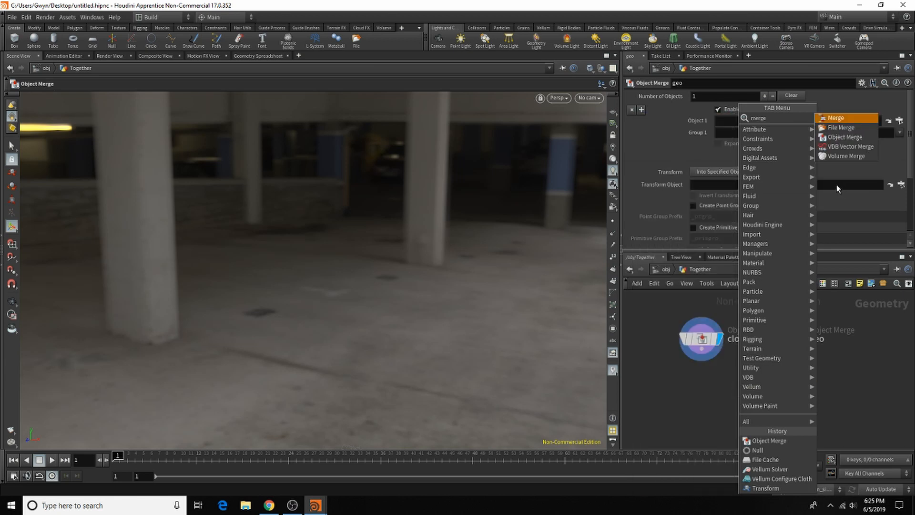
click(830, 120)
click(730, 397)
drag(701, 351, 731, 389)
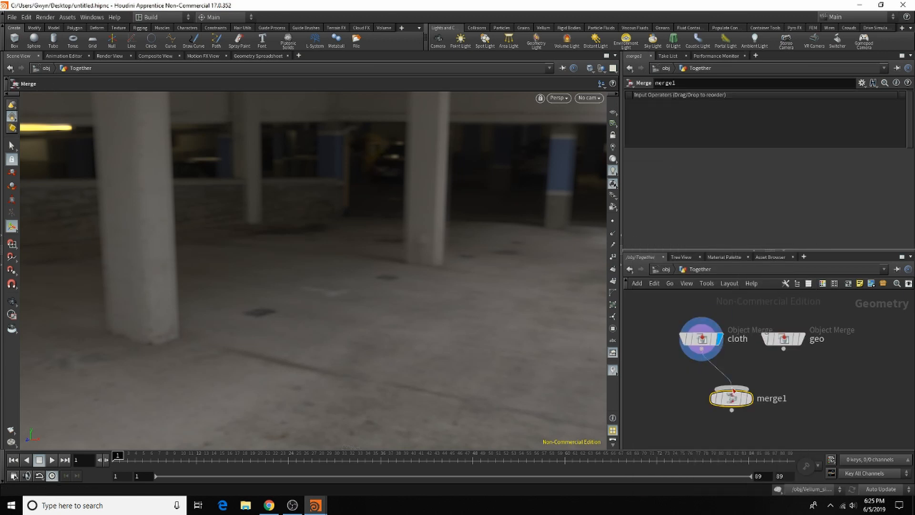
drag(784, 350, 736, 418)
Step: Insert a Material node between each Object Merge node and merge1, and save the scene
key(Tab)
text(mat)
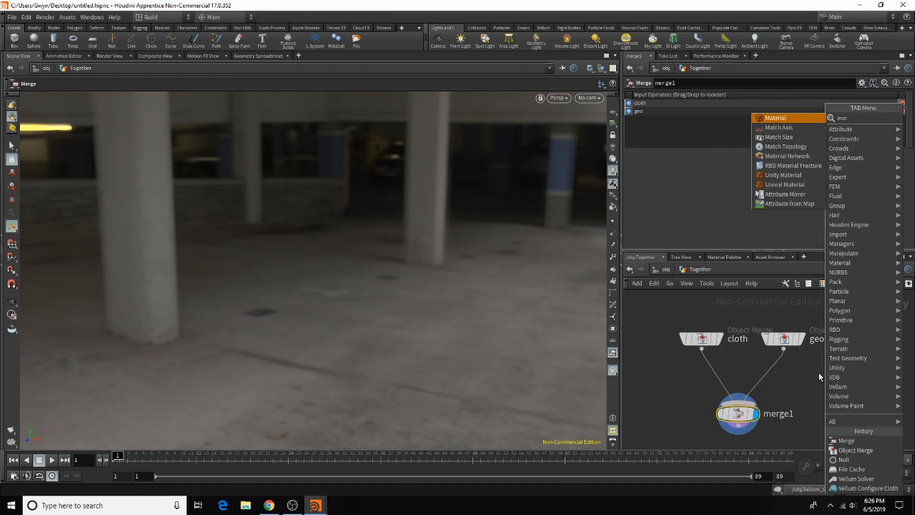
click(801, 115)
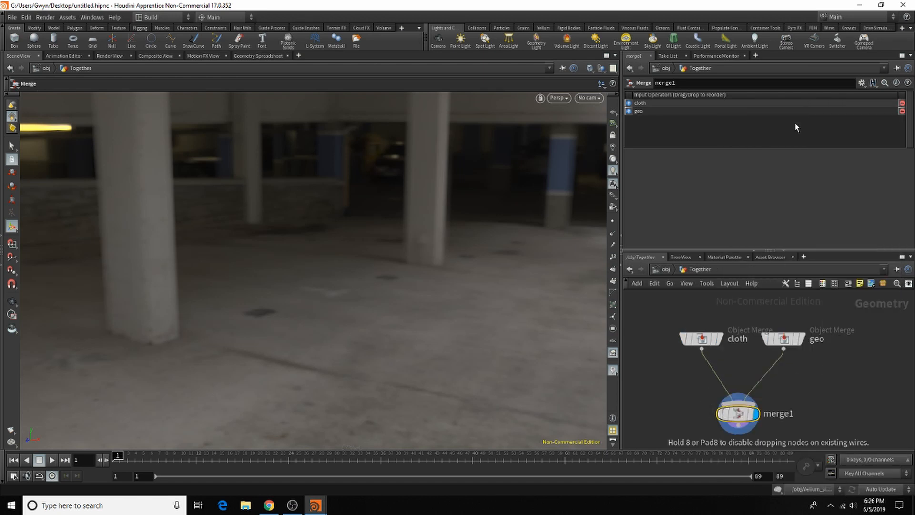
click(706, 370)
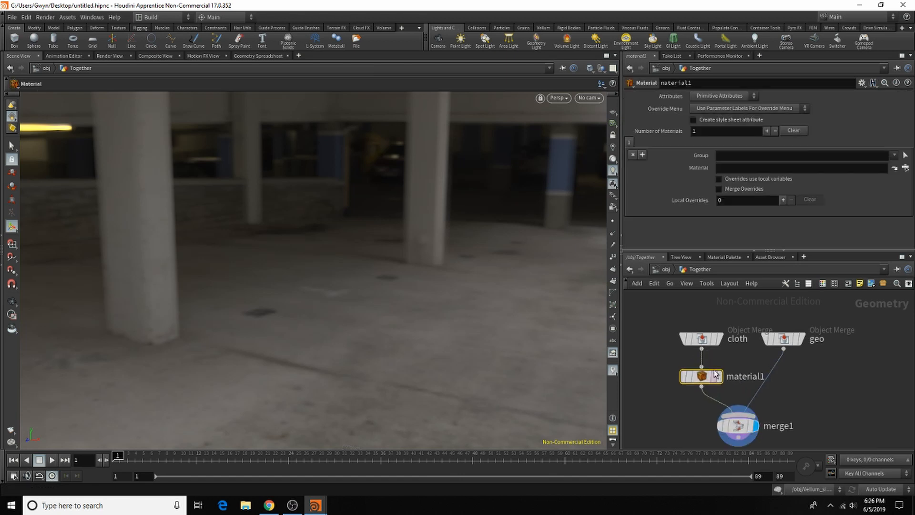
key(Tab)
click(844, 437)
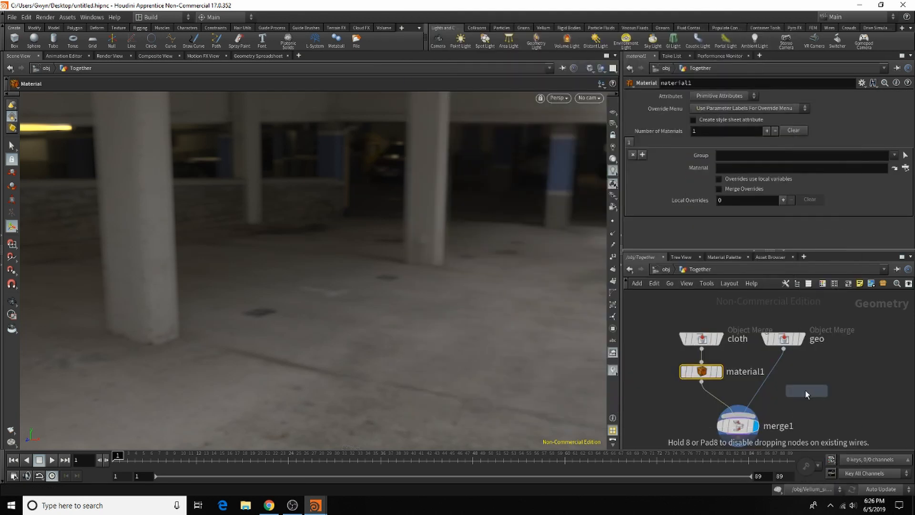
click(783, 371)
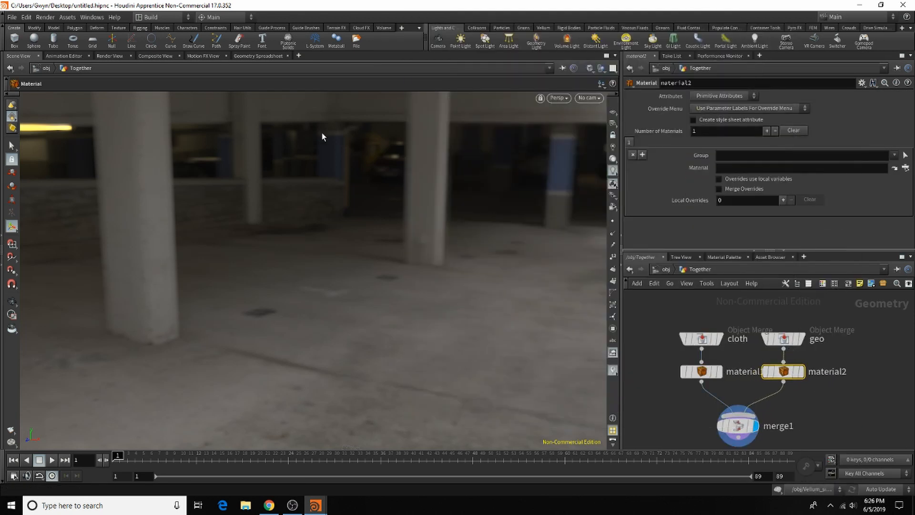
click(9, 17)
click(43, 63)
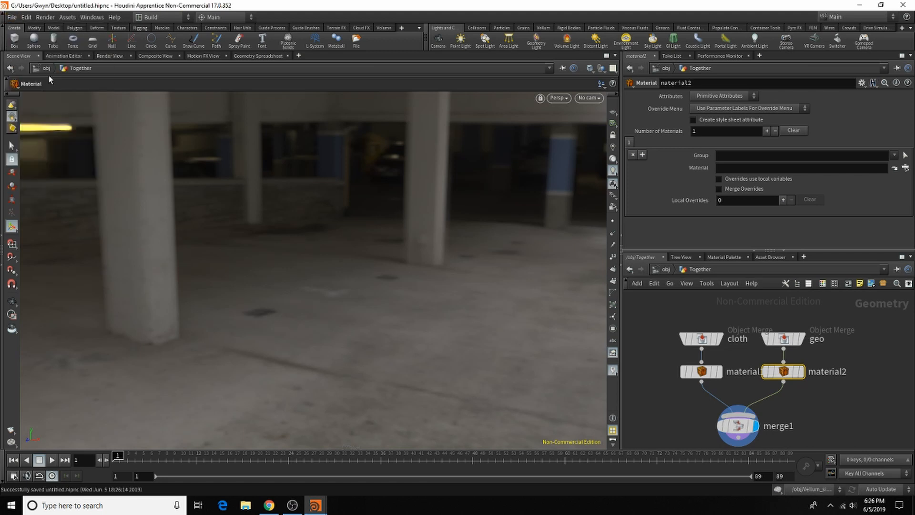
Step: Set the cloth node's Object 1 to /obj/Vellum_simulation/OUT_sim
click(701, 339)
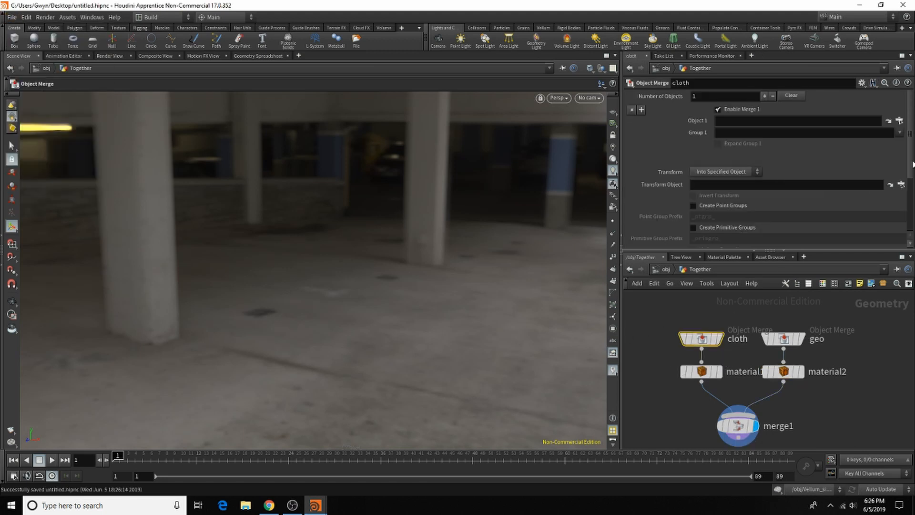
click(899, 121)
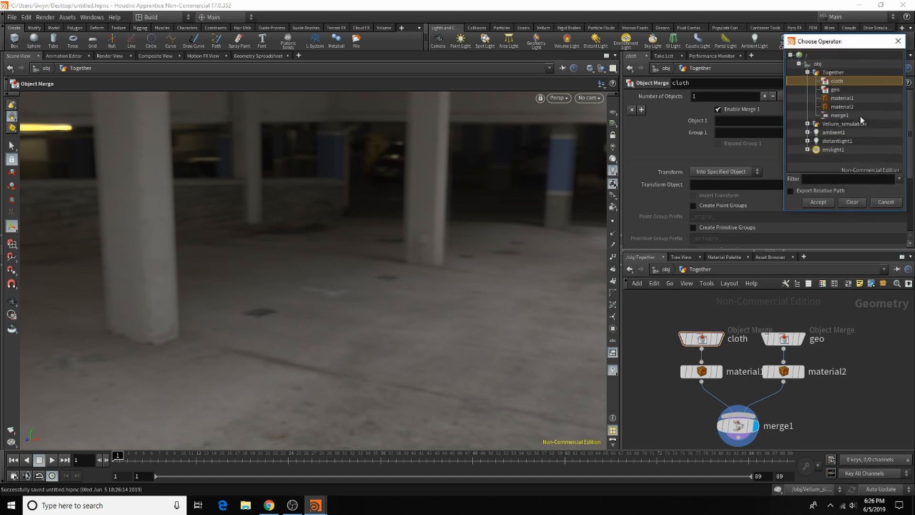
click(807, 123)
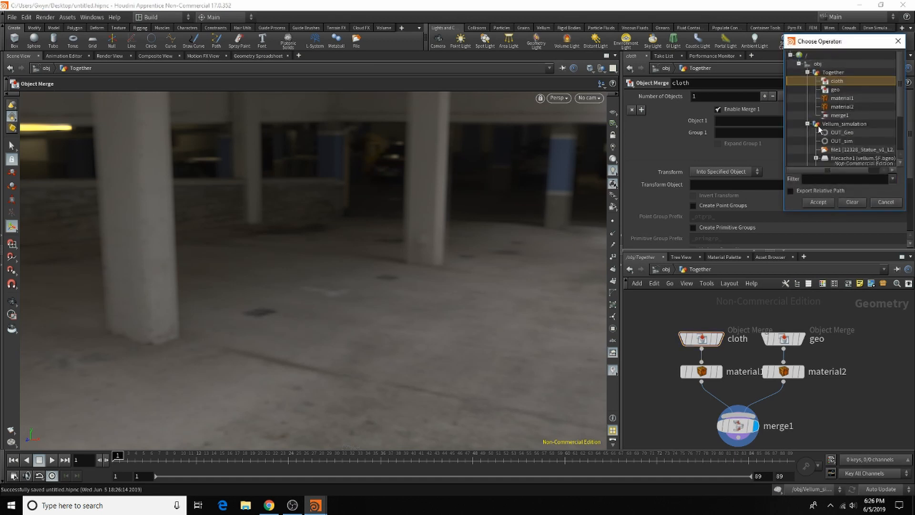
double_click(855, 140)
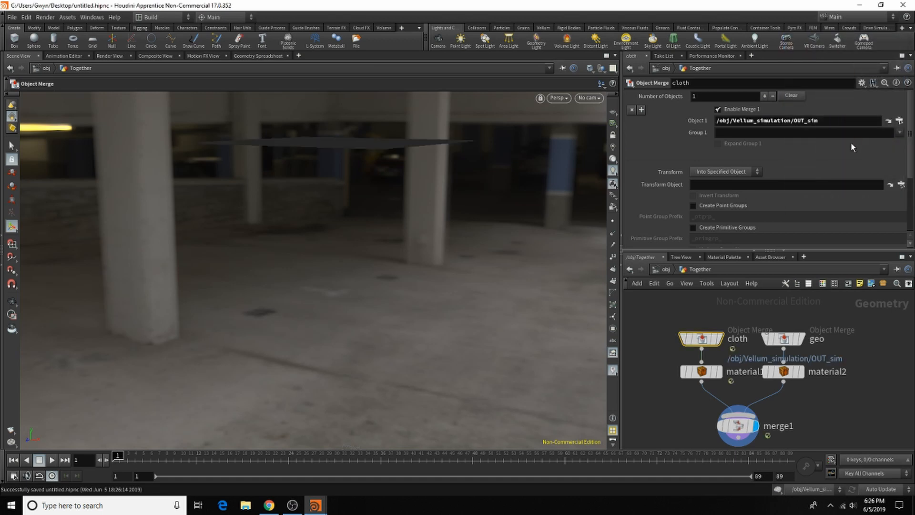
Step: Set the geo node's Object 1 to /obj/Vellum_simulation/OUT_Geo and check the statue and cloth together in the scene
click(791, 341)
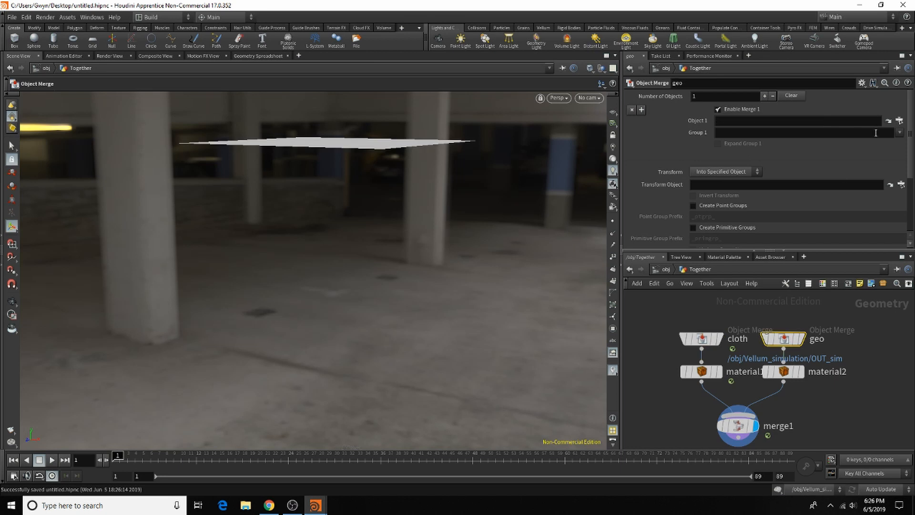
click(899, 120)
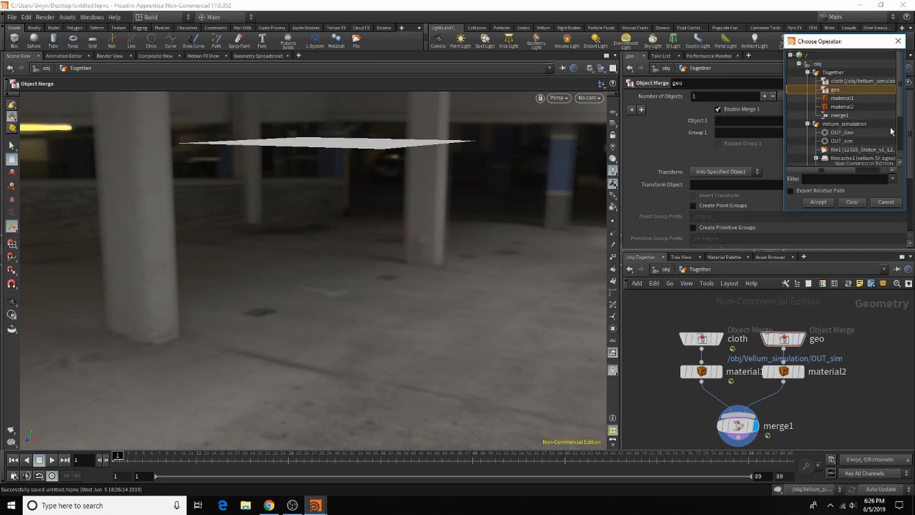
double_click(858, 132)
alt+drag(349, 178, 344, 150)
alt+right_drag(405, 186, 472, 202)
alt+middle_drag(473, 201, 430, 192)
alt+drag(431, 192, 407, 241)
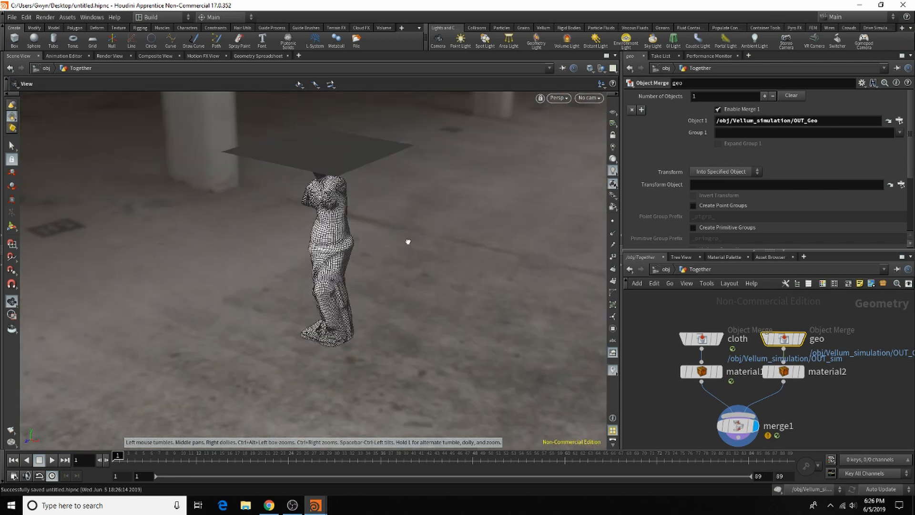
alt+middle_drag(338, 158, 354, 212)
alt+drag(354, 212, 339, 157)
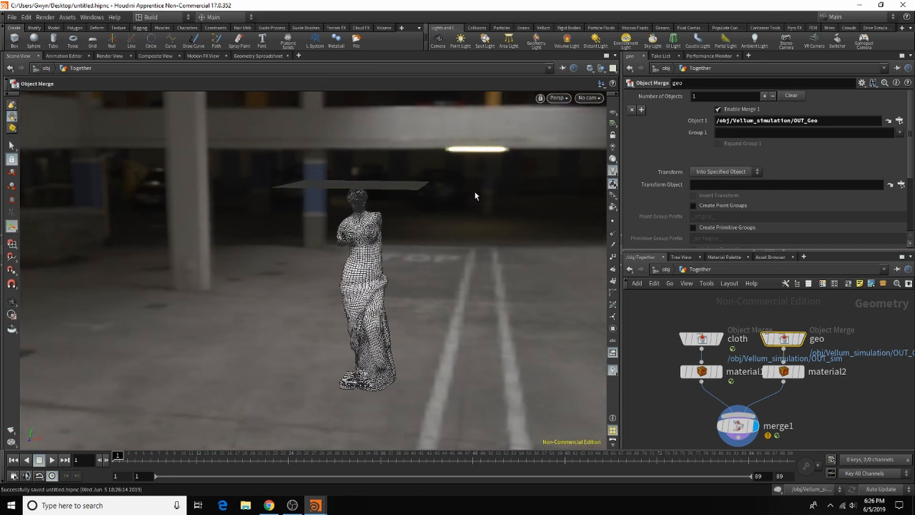
Step: Add the Red Velvet and White Porcelain gallery materials to /mat, and return to the Together network
click(725, 257)
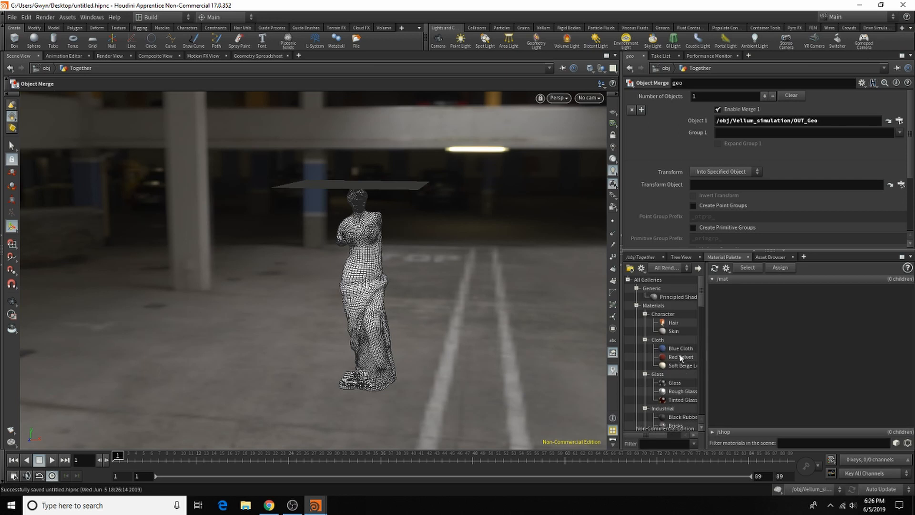
drag(669, 358, 760, 351)
scroll(699, 368, down, 5)
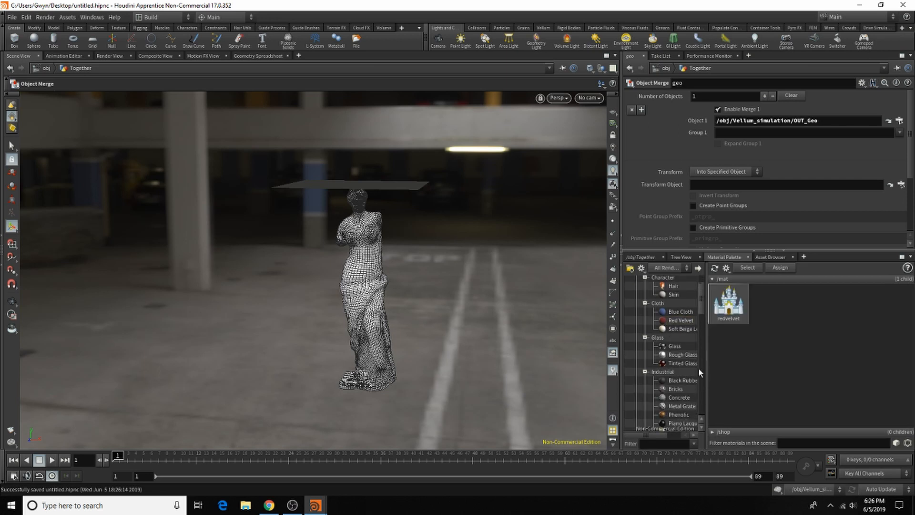
scroll(670, 384, down, 4)
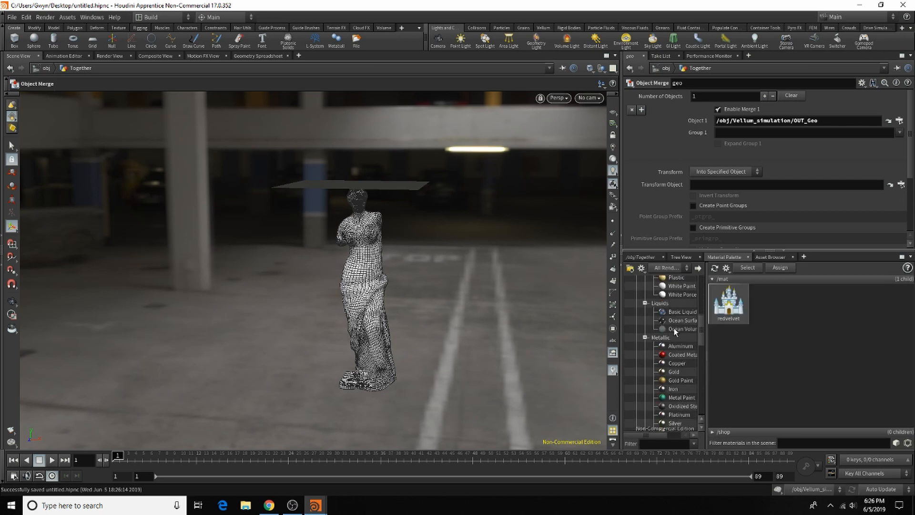
drag(681, 297, 768, 313)
click(634, 258)
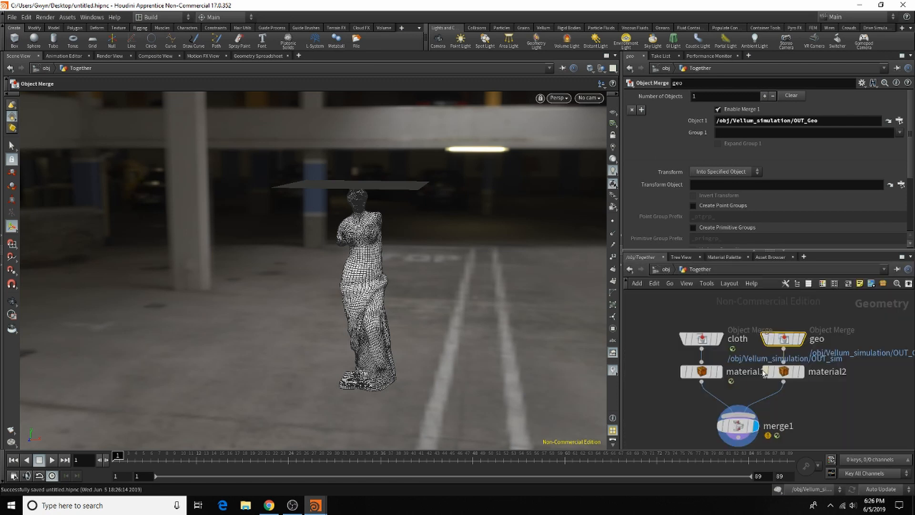
Step: Move the cloth and geo nodes up to leave room above the two Material nodes
scroll(770, 328, up, 4)
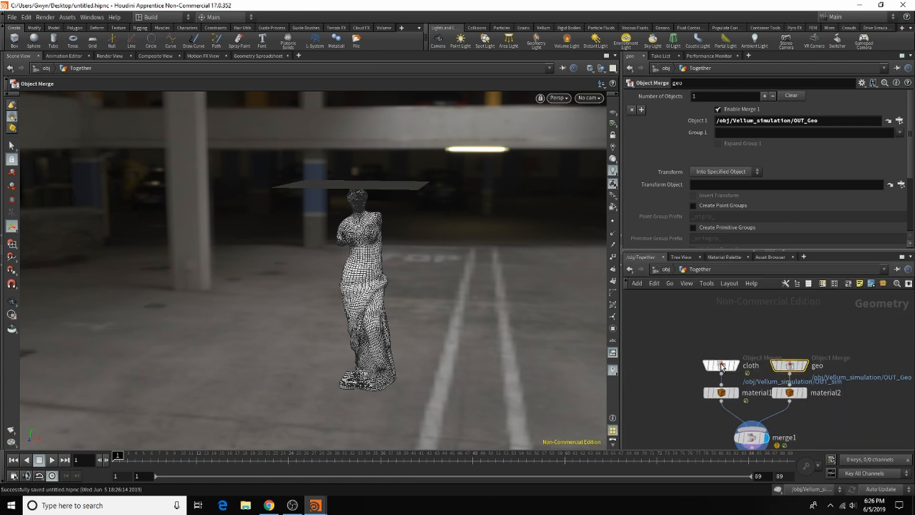
drag(719, 365, 719, 325)
drag(789, 365, 794, 333)
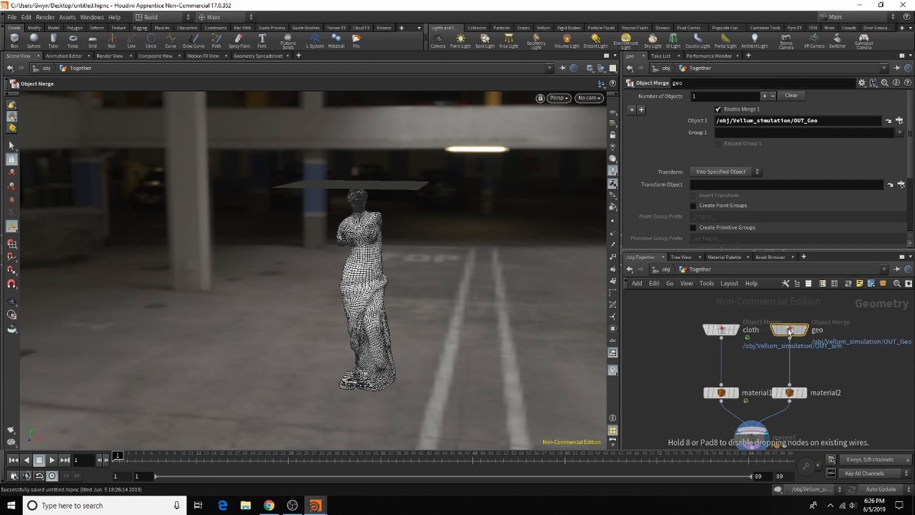
scroll(832, 349, up, 2)
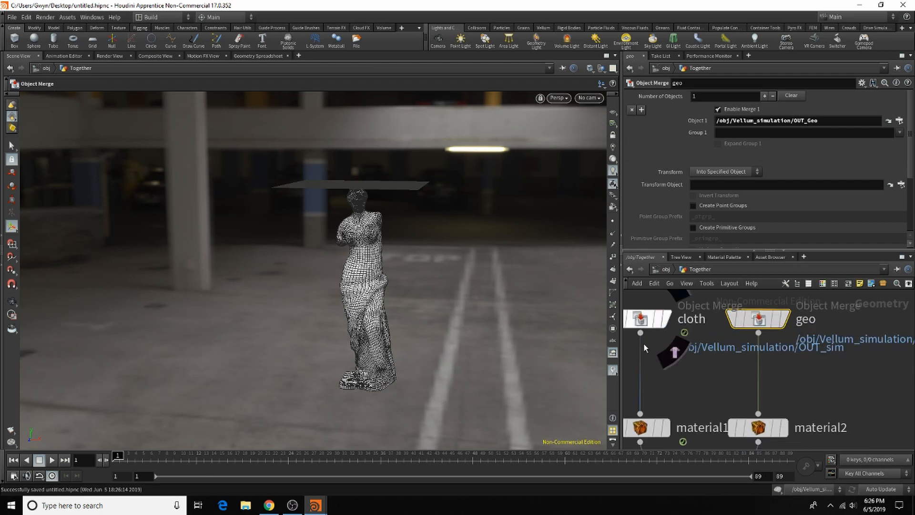
Step: Insert a UV Project node between geo and material2
key(Tab)
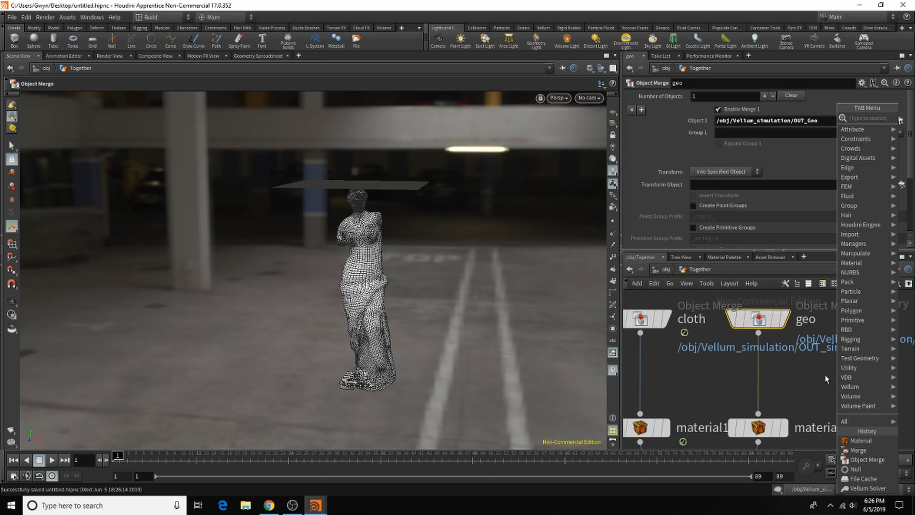
text(uv)
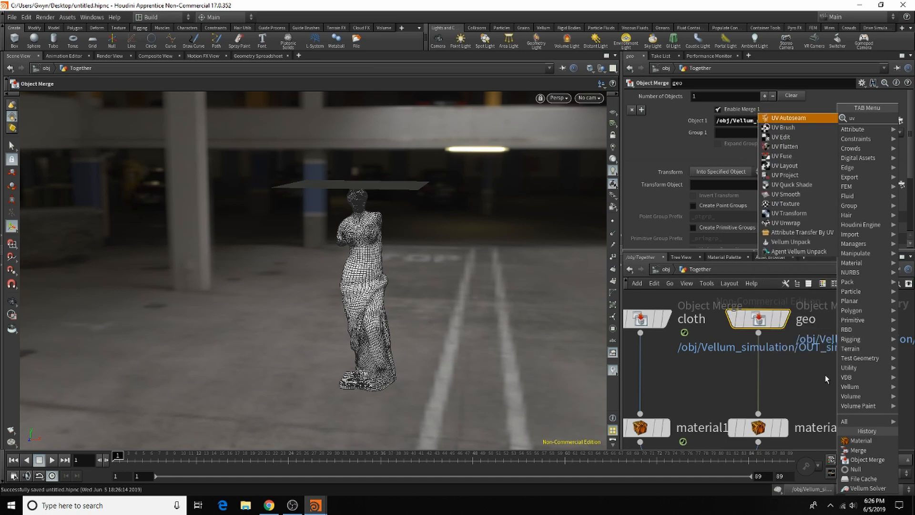
click(808, 167)
click(754, 358)
mouse_move(757, 355)
mouse_down()
mouse_move(763, 377)
mouse_move(767, 367)
mouse_up()
Step: Insert a UV Unwrap node between uvproject1 and material2
key(Tab)
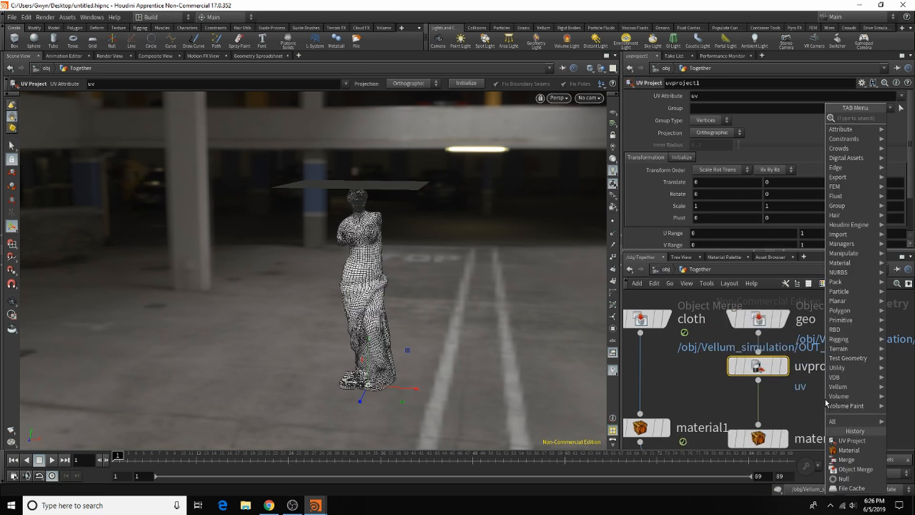
text(uv)
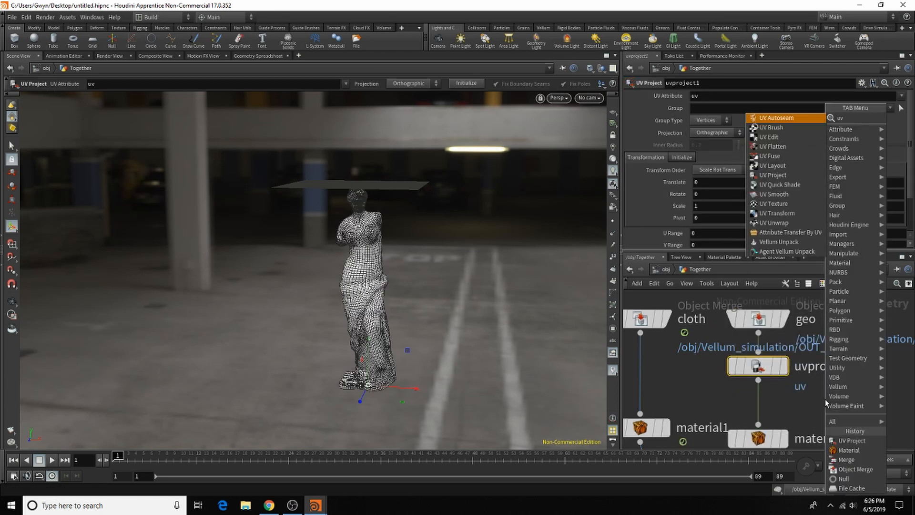
text(w)
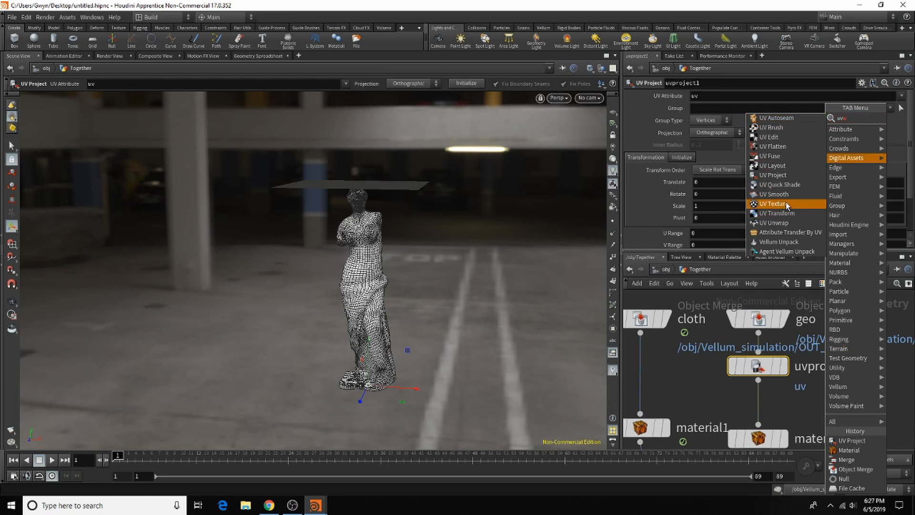
click(789, 223)
click(757, 420)
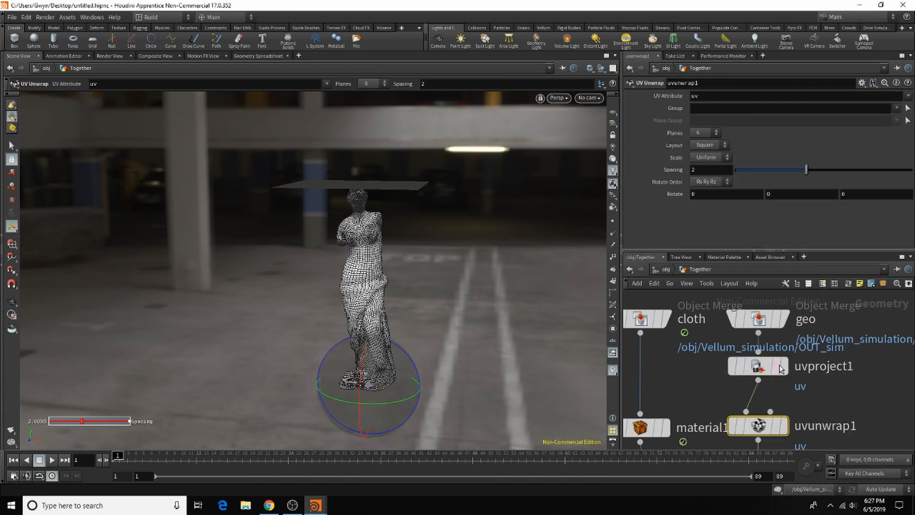
Step: Add a UV Quick Shade node beside the chain, feed it from uvunwrap1 and display it
scroll(762, 351, down, 3)
scroll(806, 378, up, 3)
key(Tab)
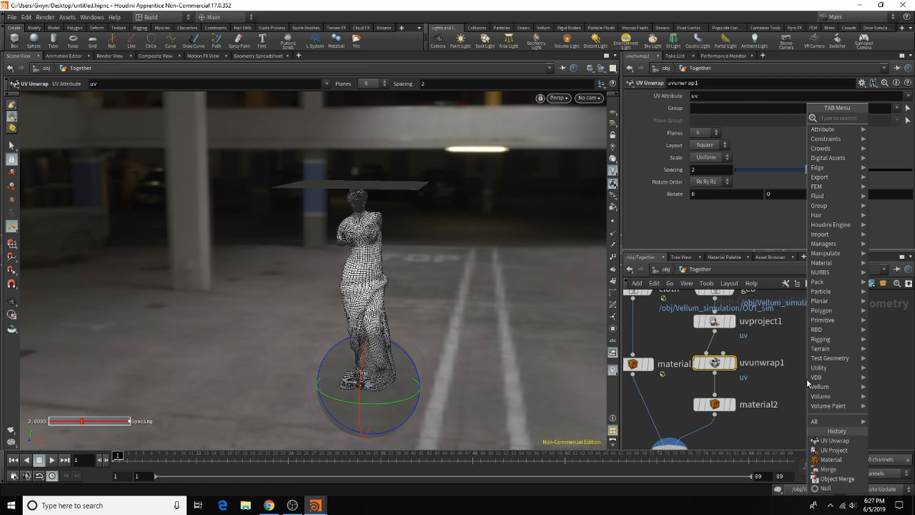
text(uv)
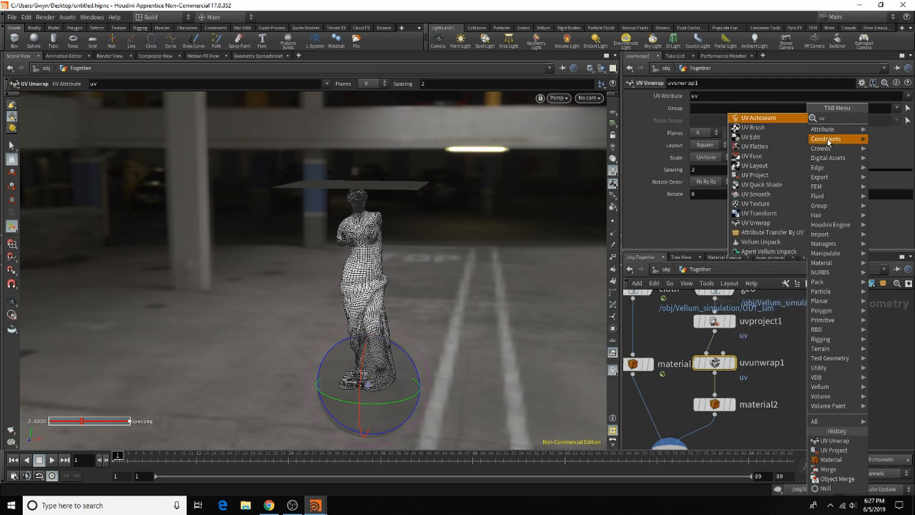
click(773, 185)
click(806, 388)
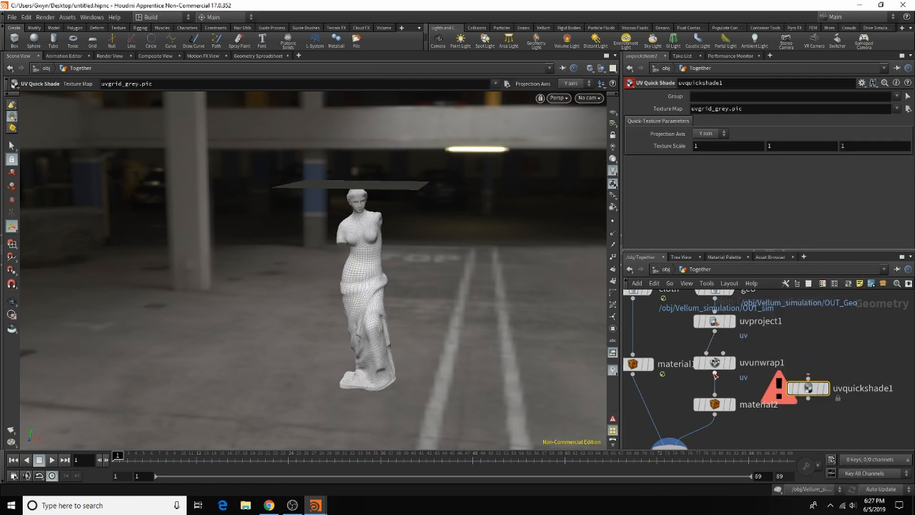
click(805, 379)
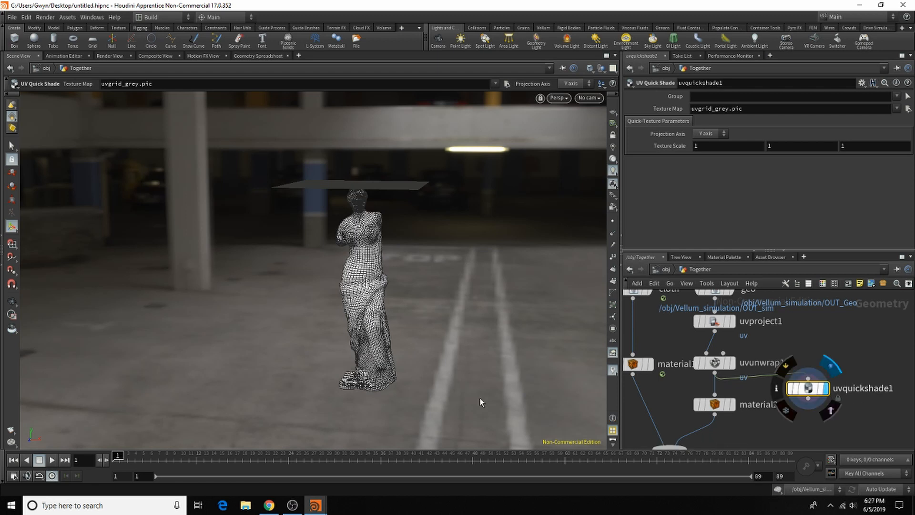
Step: Inspect the UV grid on the statue from closer up, and set the display back to merge1
key(Escape)
drag(540, 212, 421, 306)
key(h)
scroll(765, 382, up, 5)
click(710, 389)
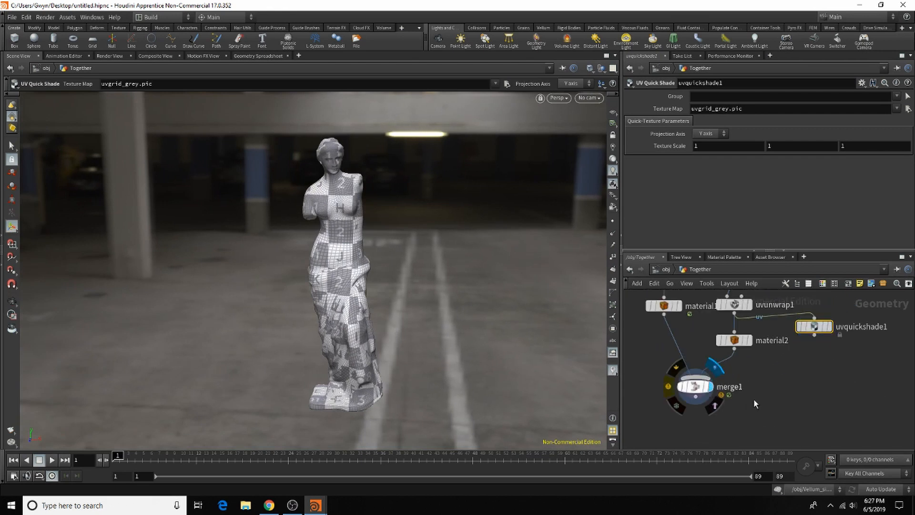
Step: Assign /mat/whiteporcelain to the statue's material2 node
click(734, 340)
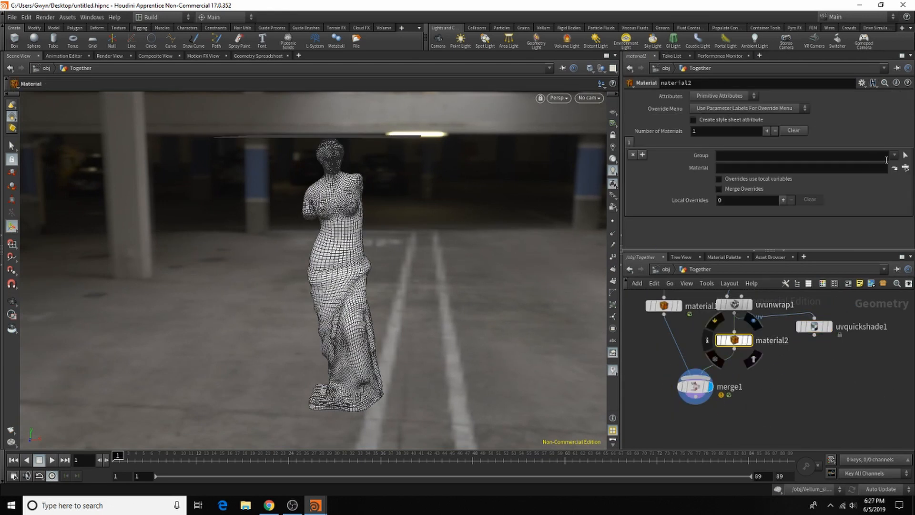
click(893, 157)
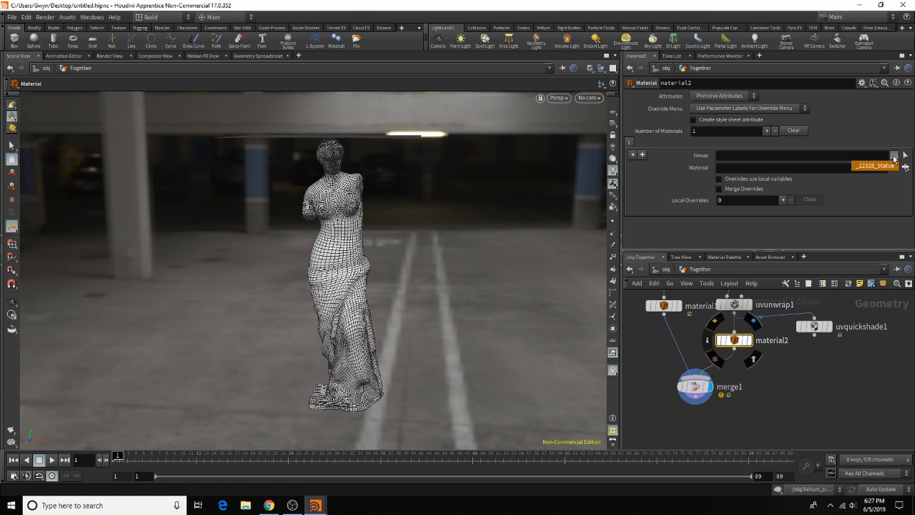
click(876, 165)
click(905, 167)
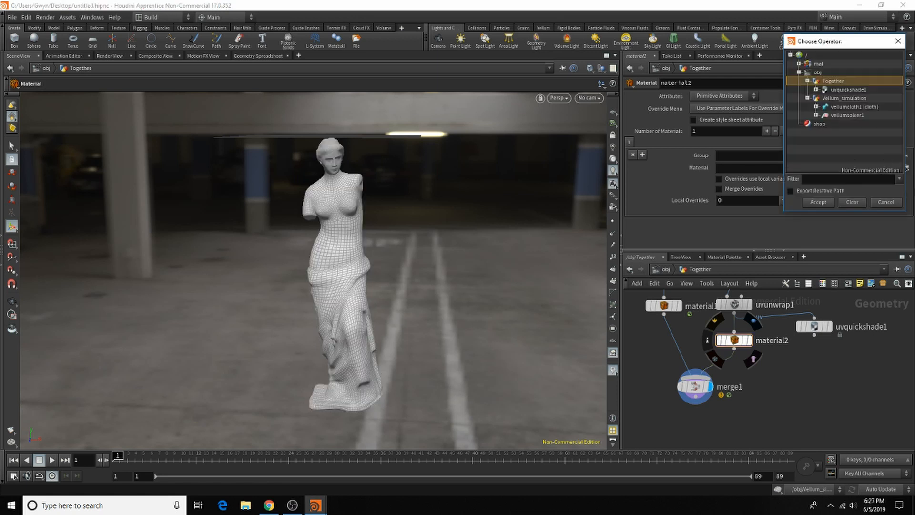
click(799, 63)
click(839, 81)
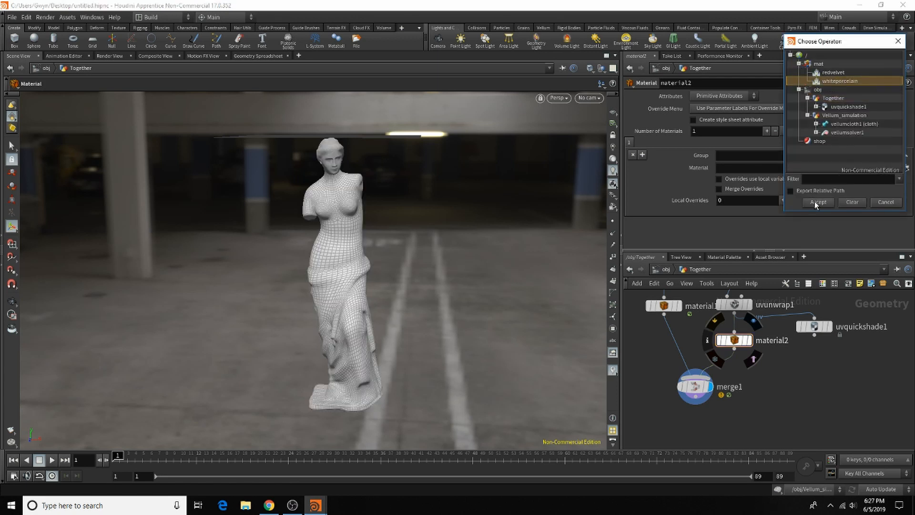
click(814, 204)
Step: Assign /mat/redvelvet to the cloth's material1 node
scroll(841, 385, down, 3)
scroll(820, 351, up, 2)
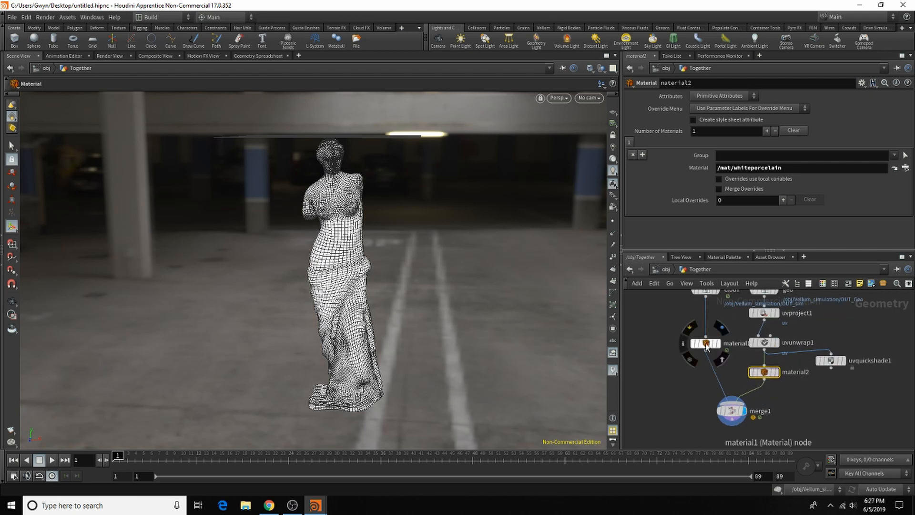
click(707, 346)
click(905, 167)
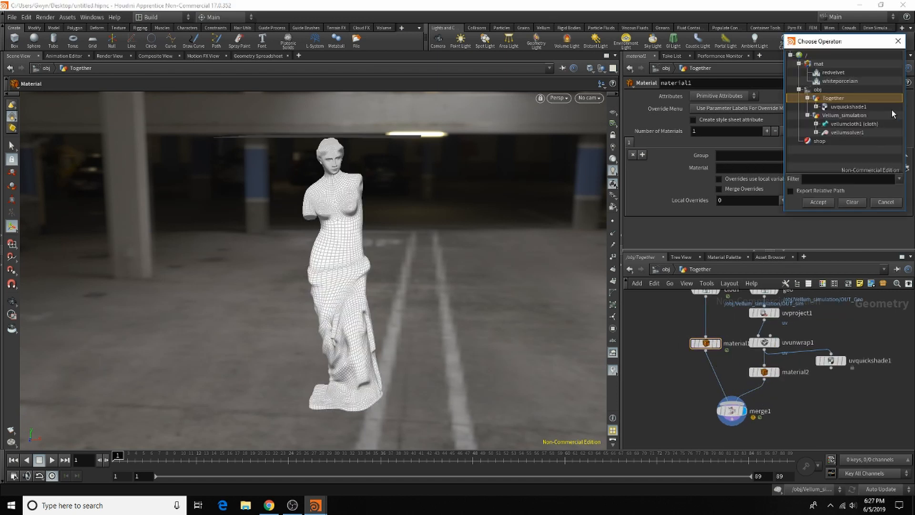
click(823, 72)
click(832, 202)
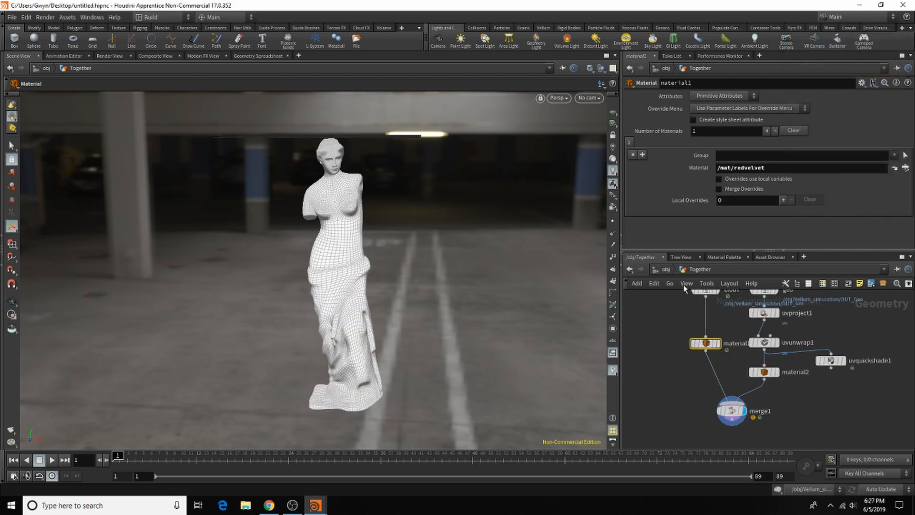
Step: Leave the Together network, go to the /out network and add a Mantra render node
key(u)
mouse_move(408, 235)
mouse_down()
mouse_move(394, 281)
mouse_move(394, 225)
mouse_up()
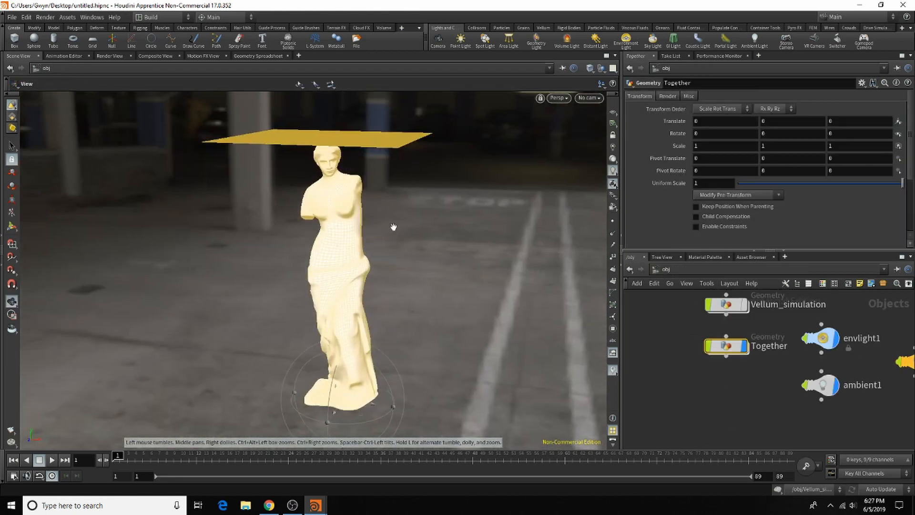
key(Return)
click(711, 271)
click(725, 320)
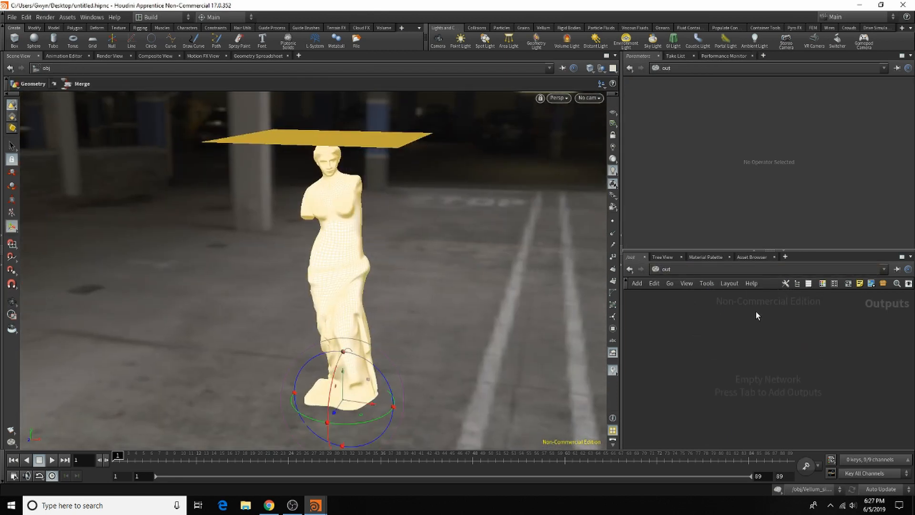
key(Tab)
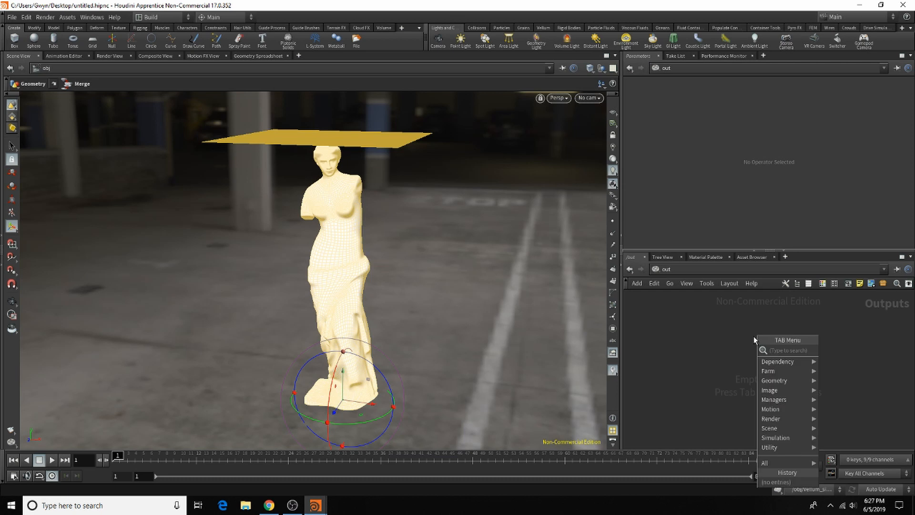
text(ma)
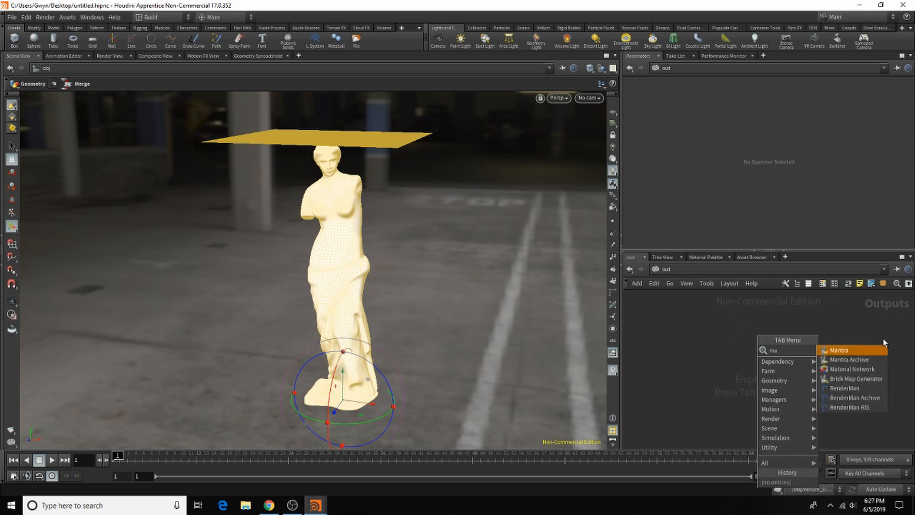
click(857, 350)
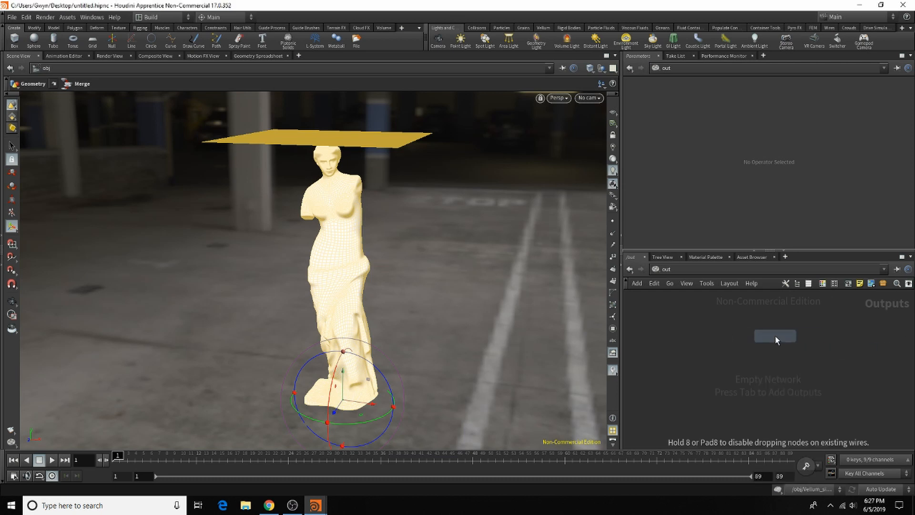
click(823, 336)
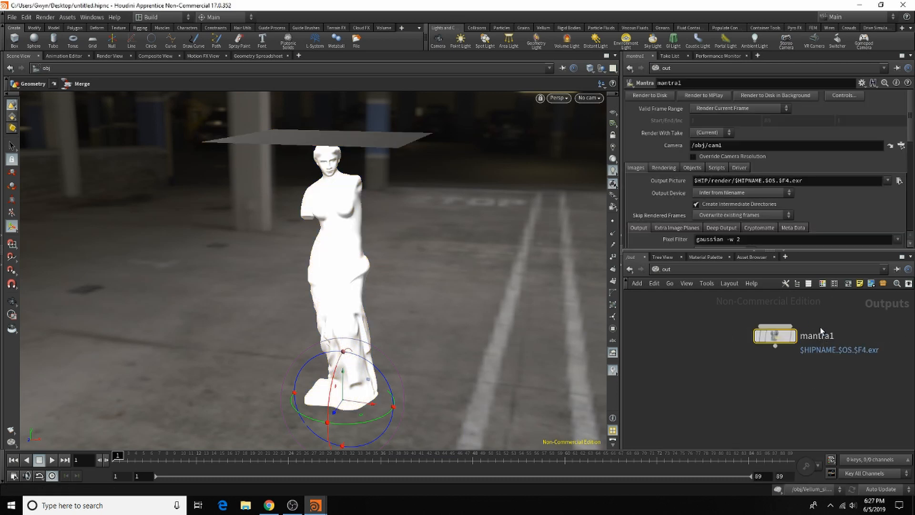
Step: Set mantra1's Valid Frame Range to Render Frame Range and its Rendering Engine to Physically Based Rendering
click(773, 110)
click(774, 130)
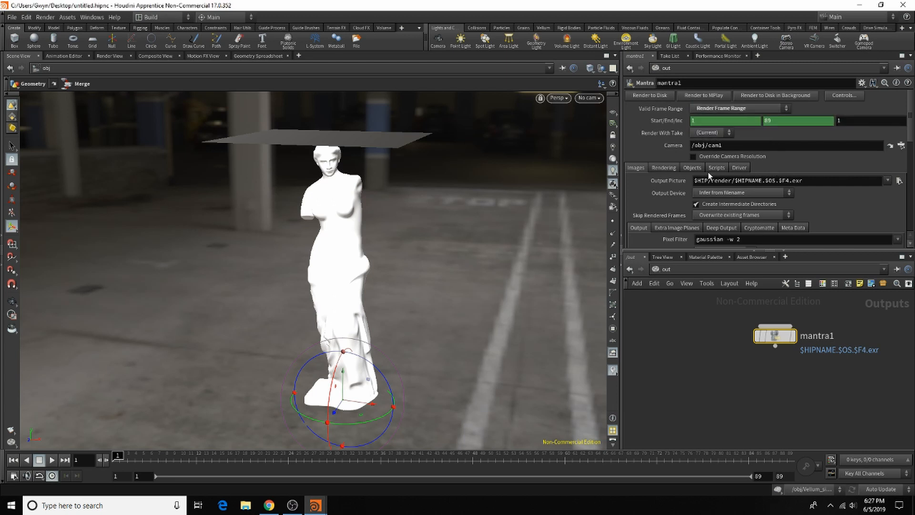
click(663, 167)
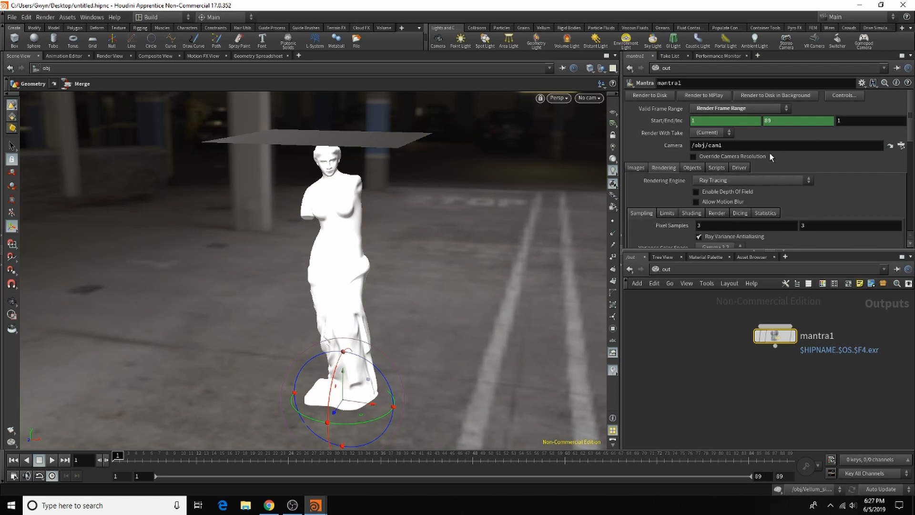
click(788, 178)
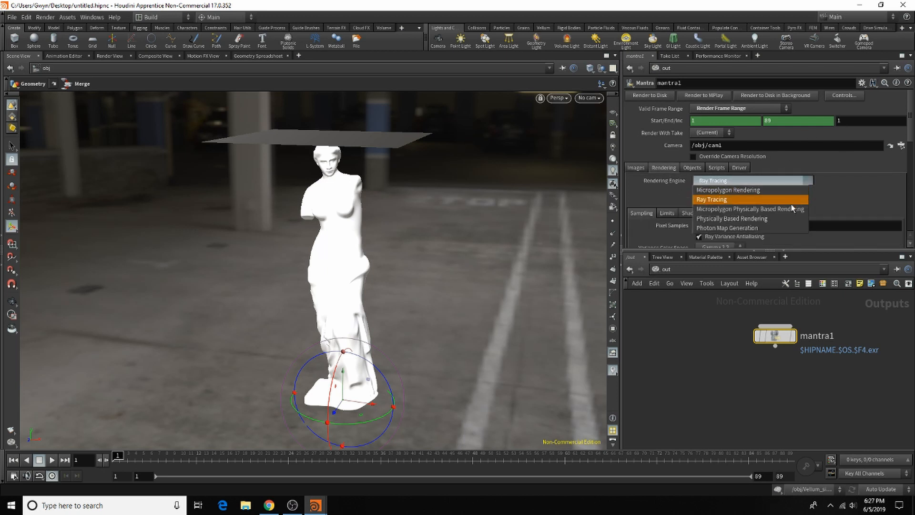
click(787, 221)
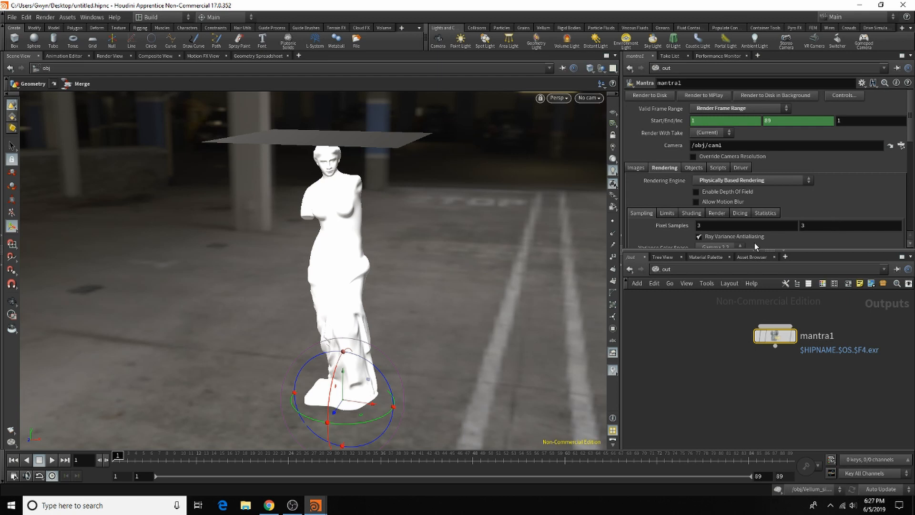
Step: Set mantra1's Diffuse Quality to 2 and SSS Quality to 3 in the sampling settings
scroll(754, 242, down, 5)
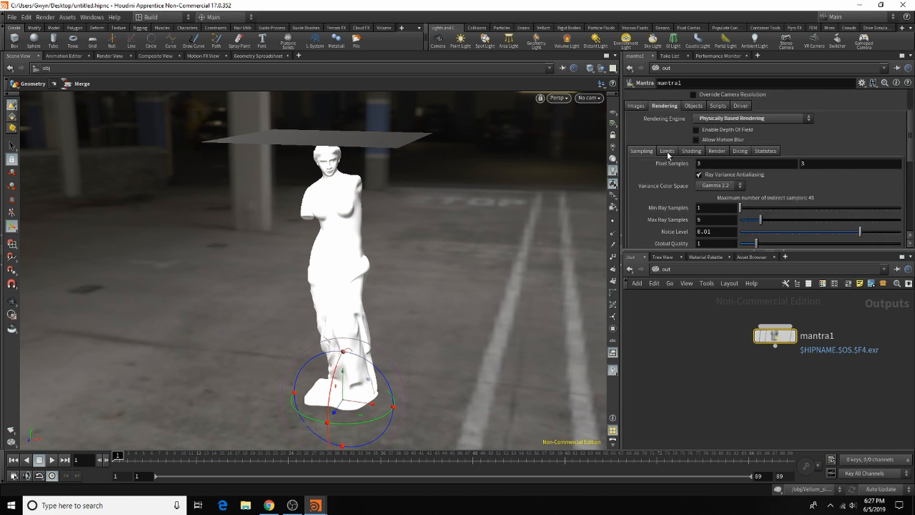
scroll(724, 170, down, 4)
scroll(680, 130, down, 3)
click(714, 168)
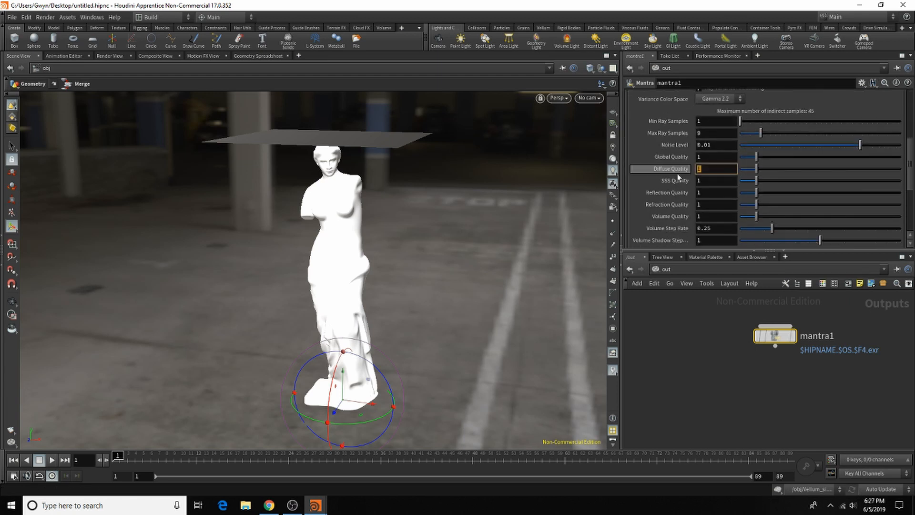
text(2)
key(Return)
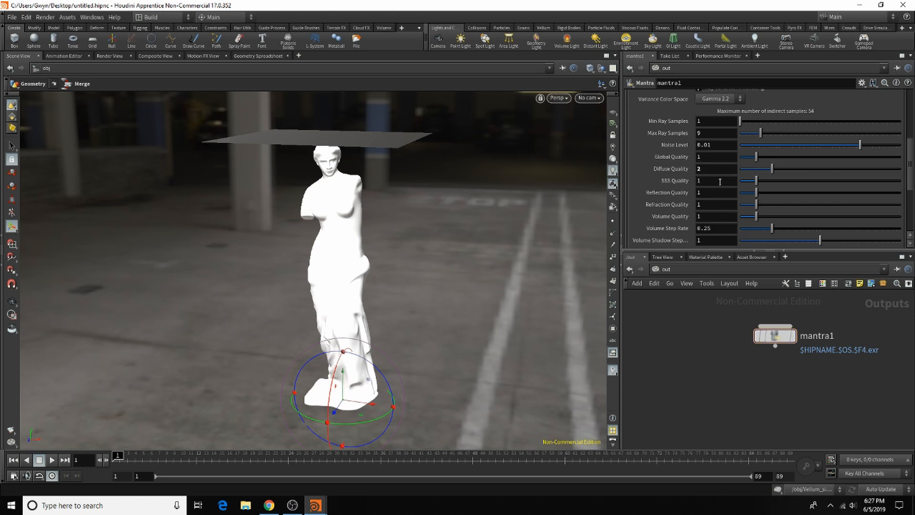
click(719, 181)
text(3)
key(Return)
Step: Review the remaining sampling settings of mantra1 and set its Global Quality to 2
scroll(703, 203, down, 2)
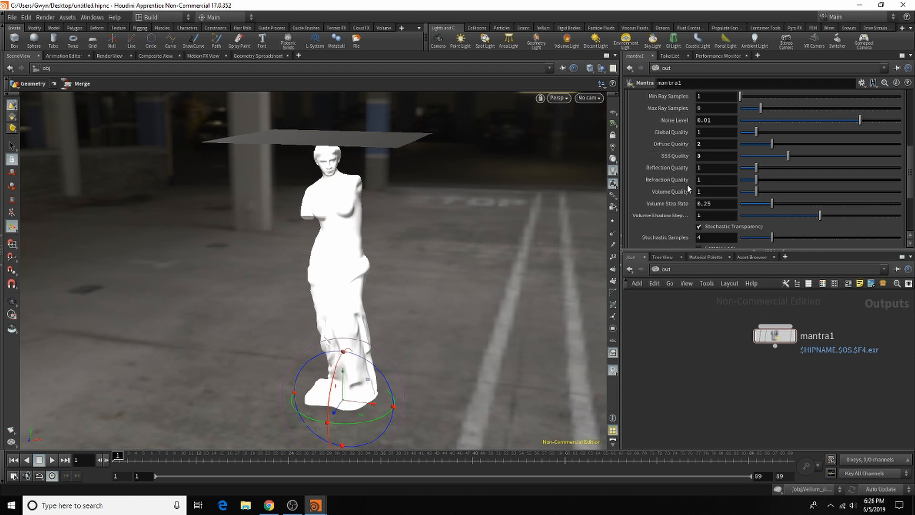
scroll(703, 233, down, 4)
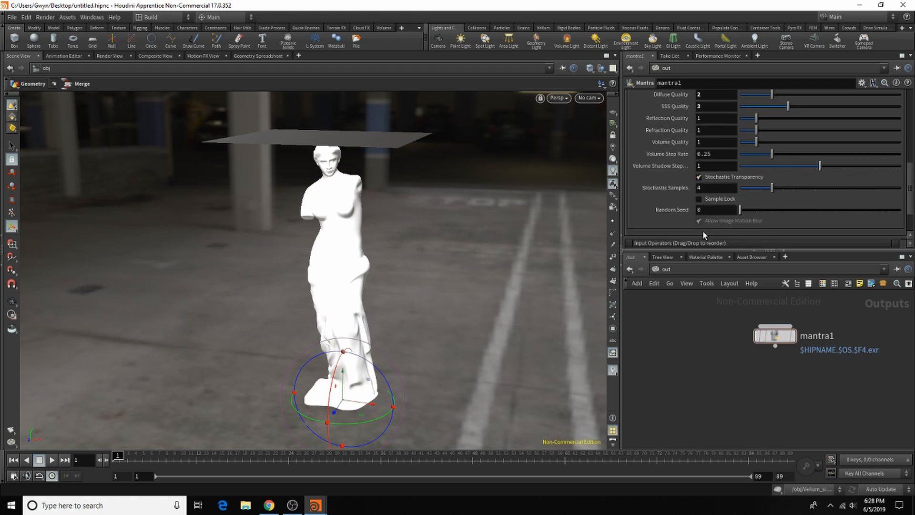
scroll(702, 232, up, 7)
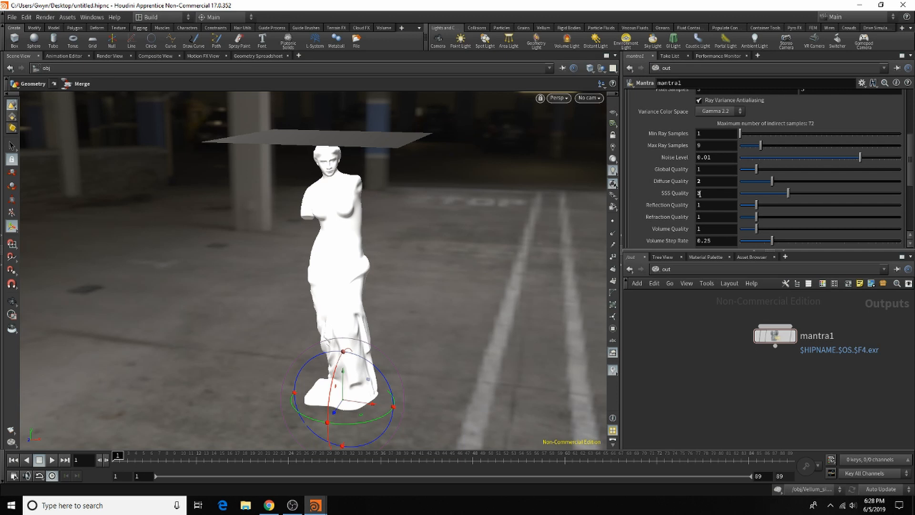
click(722, 172)
text(2)
key(Return)
Step: Set mantra1's Diffuse Limit to 2, and check the Render View before returning to the Scene View
scroll(695, 164, up, 7)
click(668, 163)
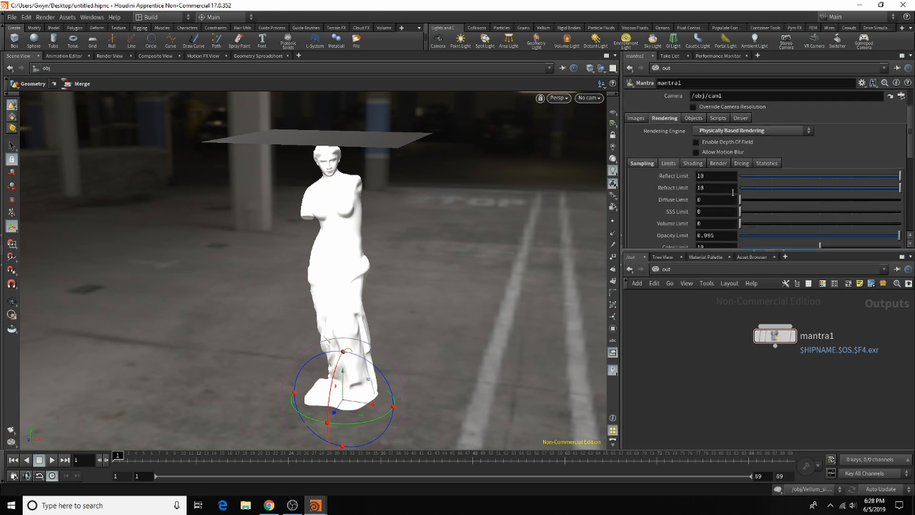
text(2)
key(Return)
click(101, 55)
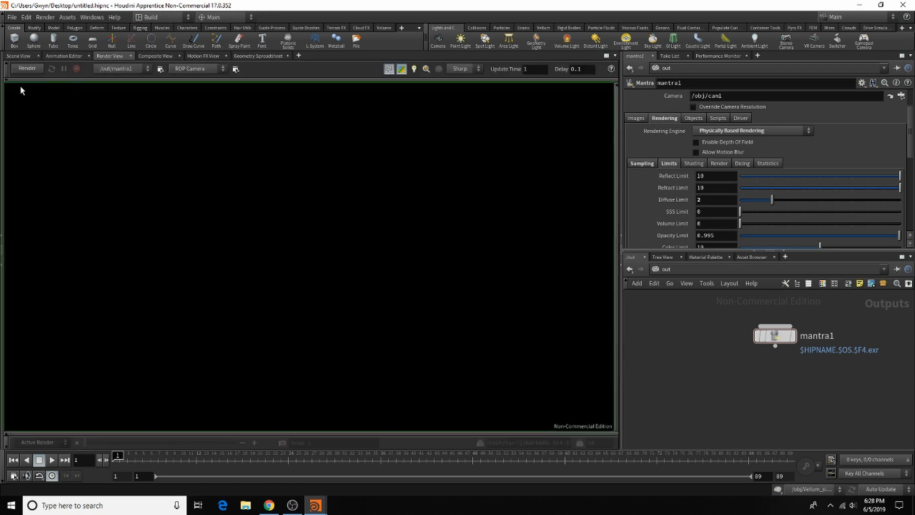
click(22, 56)
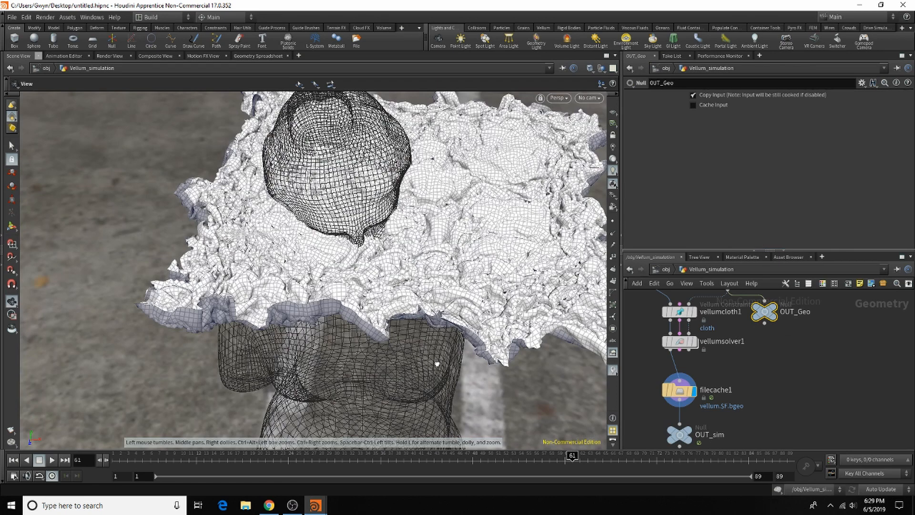
Step: Pause and kill the background filecache1 job in the Render Manager, and close the manager
key(Return)
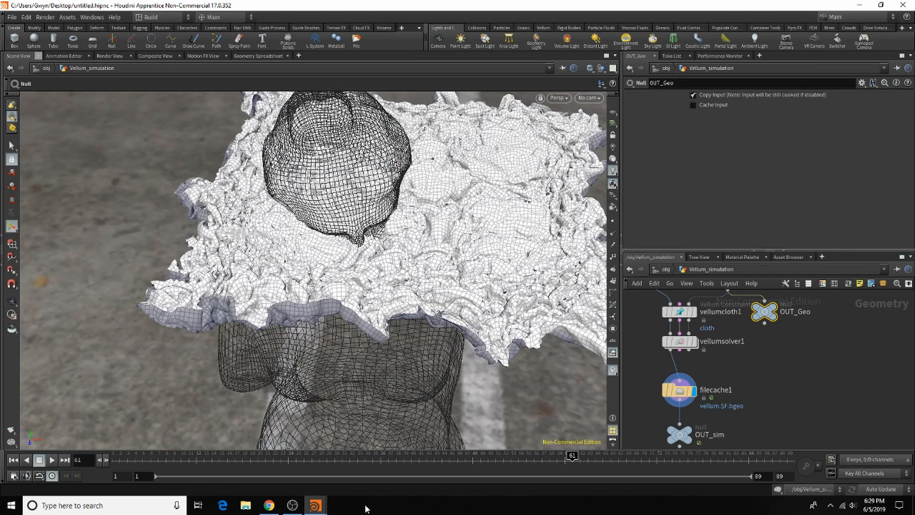
mouse_move(315, 505)
click(345, 471)
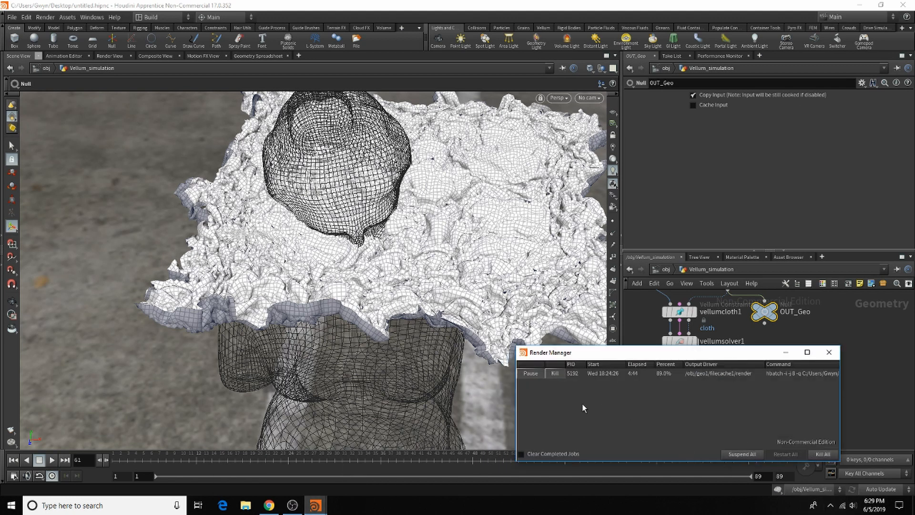
click(530, 375)
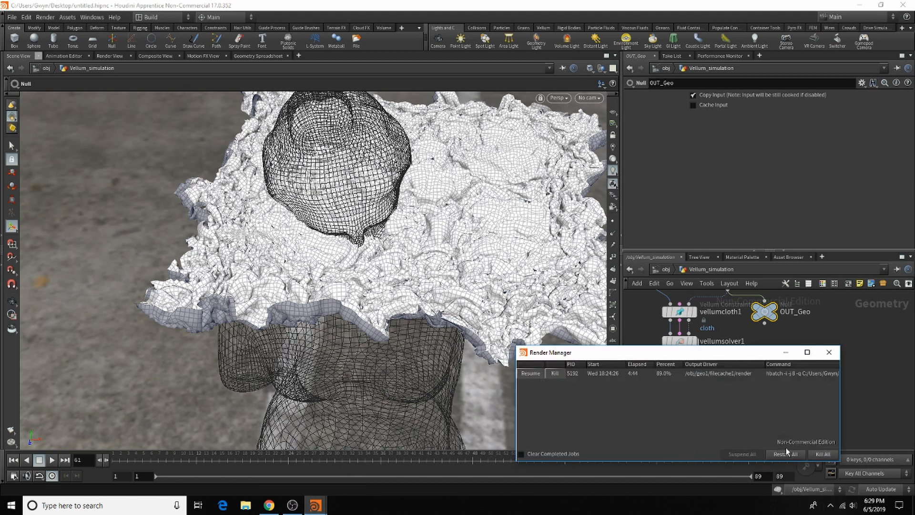
click(554, 373)
click(829, 352)
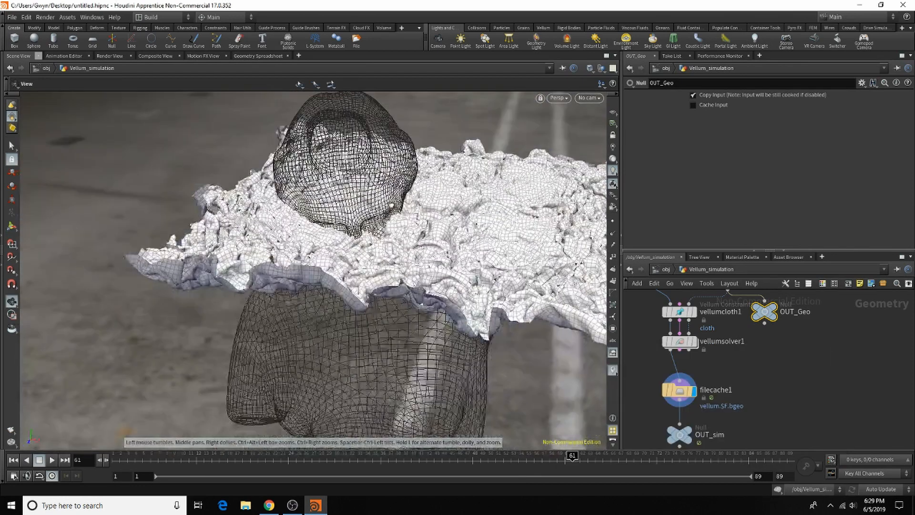
Step: Insert a Null node between vellumsolver1 and filecache1, and display vellumsolver1
drag(232, 469, 526, 477)
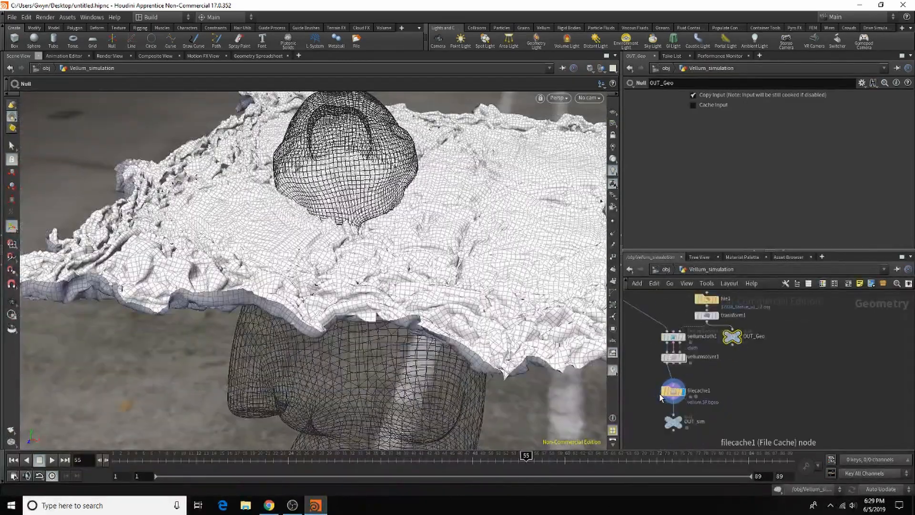
scroll(721, 346, up, 2)
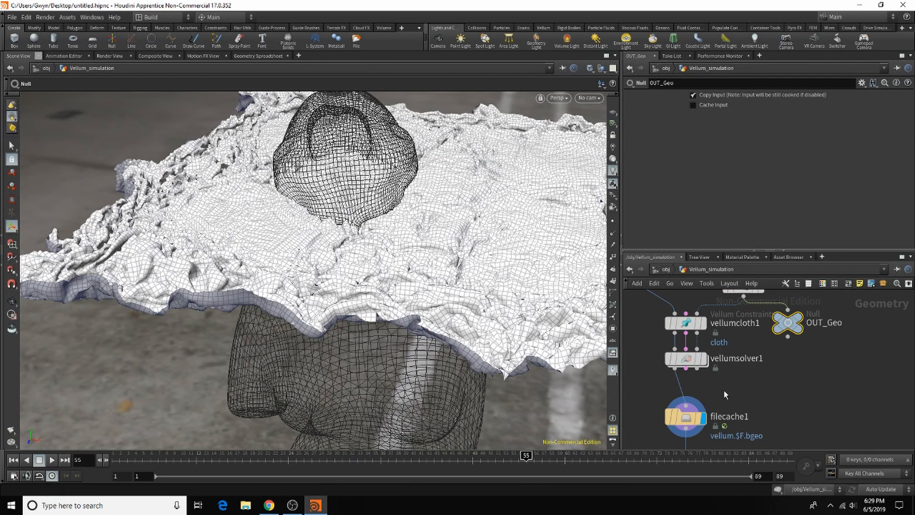
scroll(724, 391, down, 3)
scroll(719, 397, up, 3)
drag(701, 380, 702, 391)
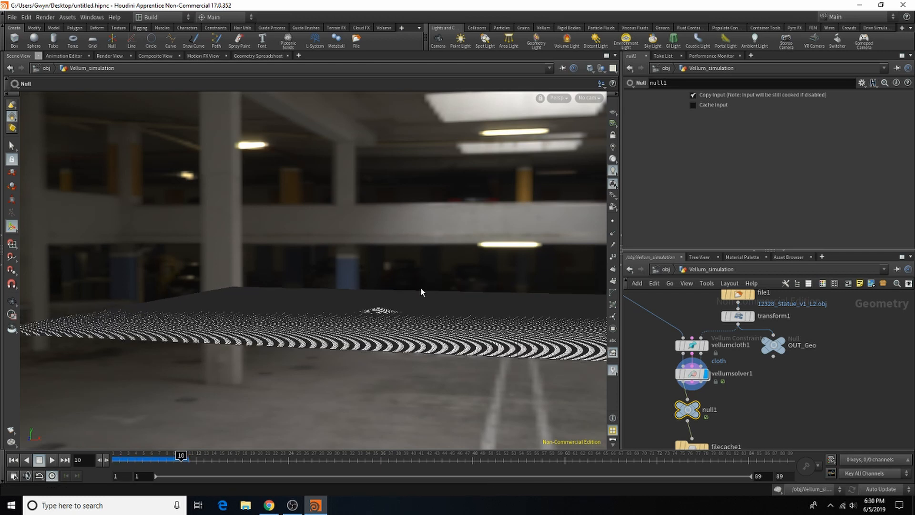
Step: Inspect the cloth around the statue's head at frame 10 in Vellum_simulation and in the Together network
alt+right_drag(381, 319, 552, 292)
mouse_move(398, 312)
alt+mouse_down()
mouse_move(400, 381)
mouse_move(409, 309)
alt+mouse_up()
alt+right_drag(408, 309, 449, 301)
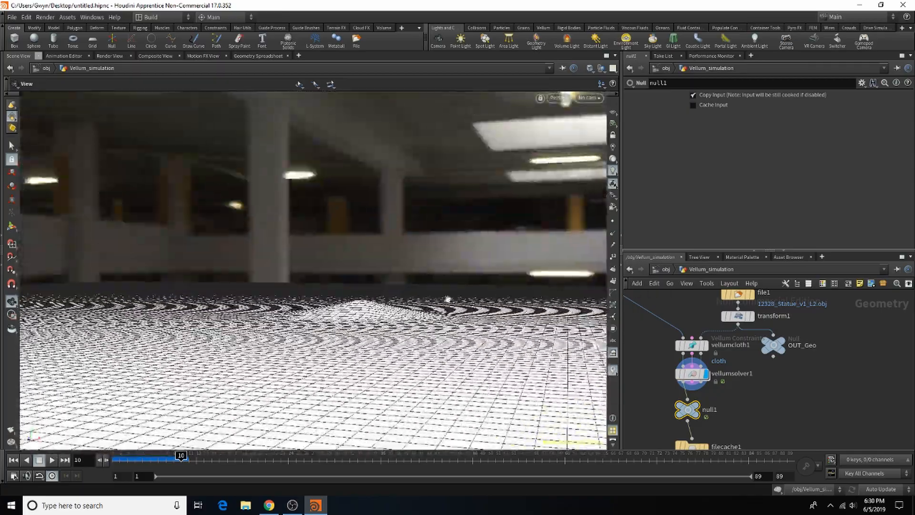
mouse_move(405, 305)
alt+mouse_down()
mouse_move(414, 331)
mouse_move(416, 313)
alt+mouse_up()
alt+right_drag(416, 313, 524, 309)
mouse_move(433, 316)
alt+mouse_down()
mouse_move(435, 365)
mouse_move(437, 332)
alt+mouse_up()
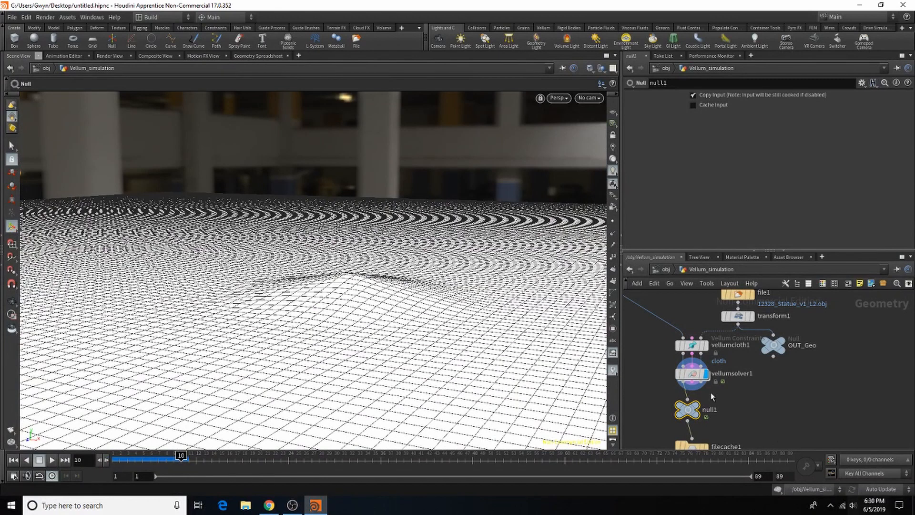
click(662, 270)
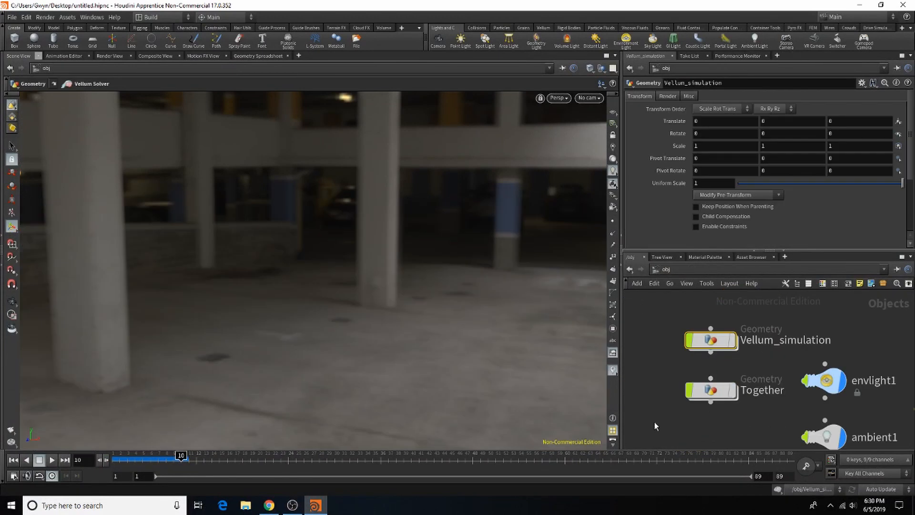
double_click(711, 389)
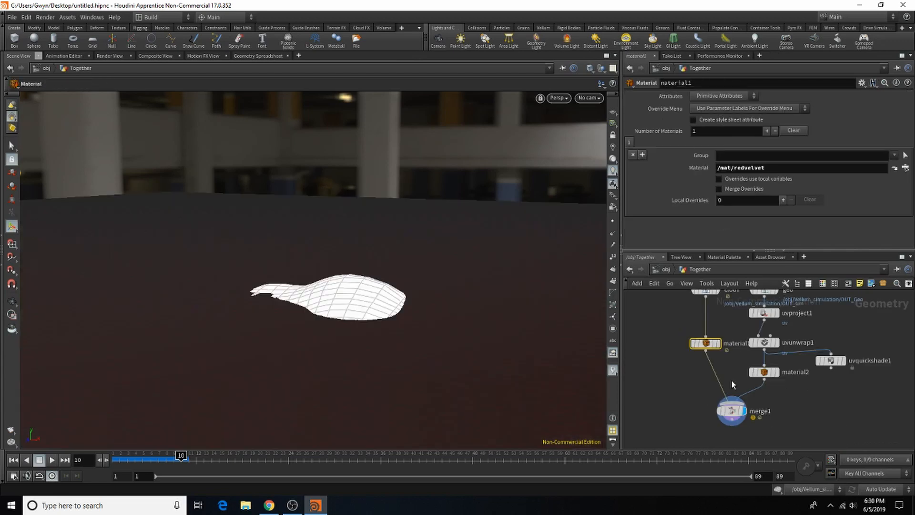
alt+drag(411, 316, 390, 273)
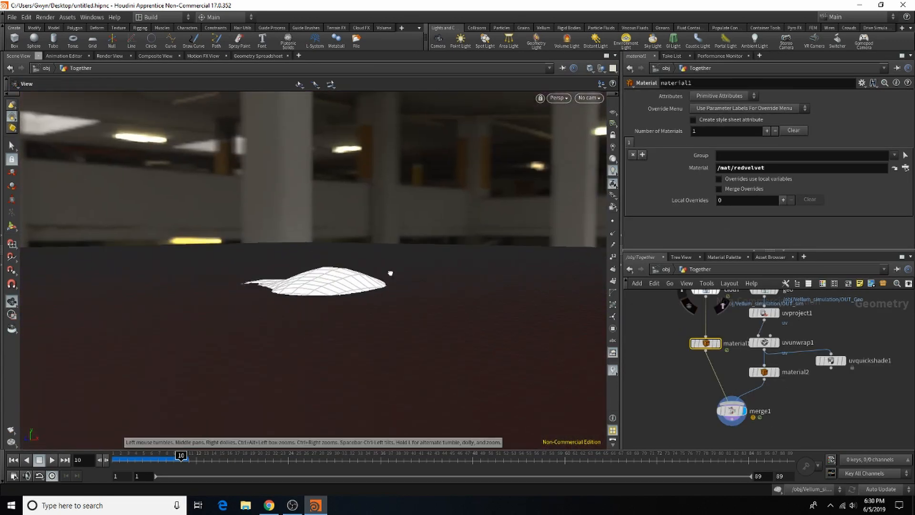
key(u)
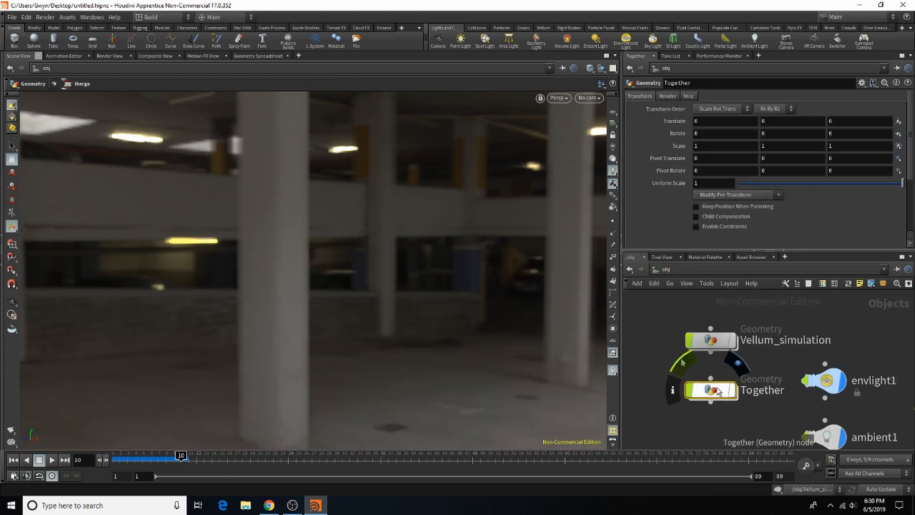
Step: Turn off Load from Disk on filecache1 in Vellum_simulation and shift null1 slightly aside in the network
double_click(714, 339)
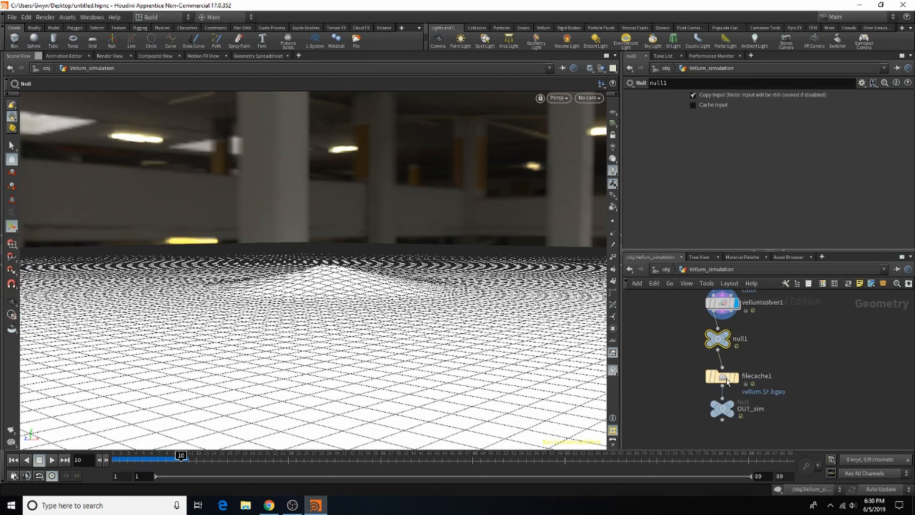
click(726, 377)
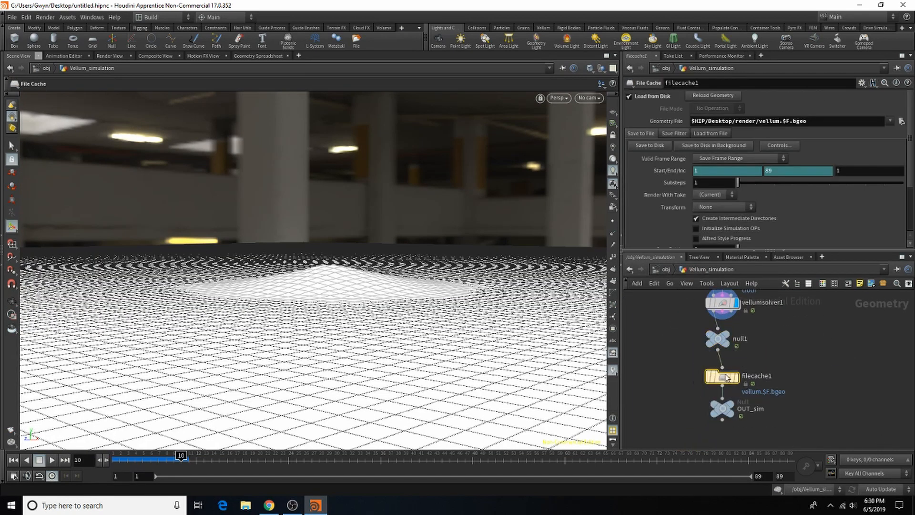
click(629, 97)
key(Escape)
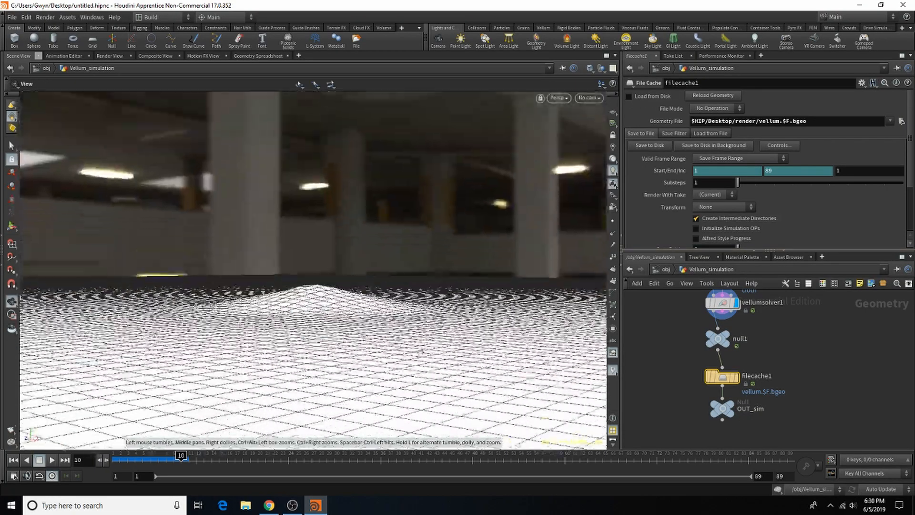
right_drag(367, 285, 414, 276)
drag(414, 276, 380, 266)
right_drag(380, 265, 412, 267)
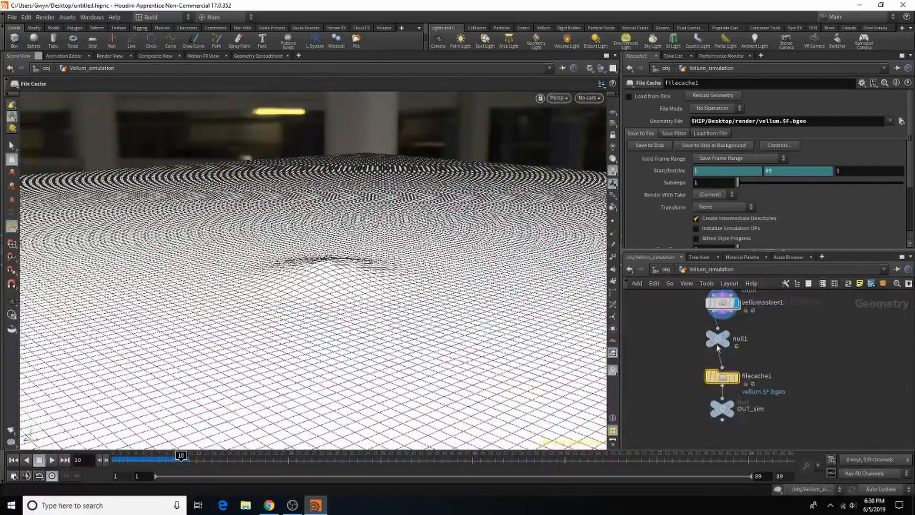
drag(717, 347, 696, 347)
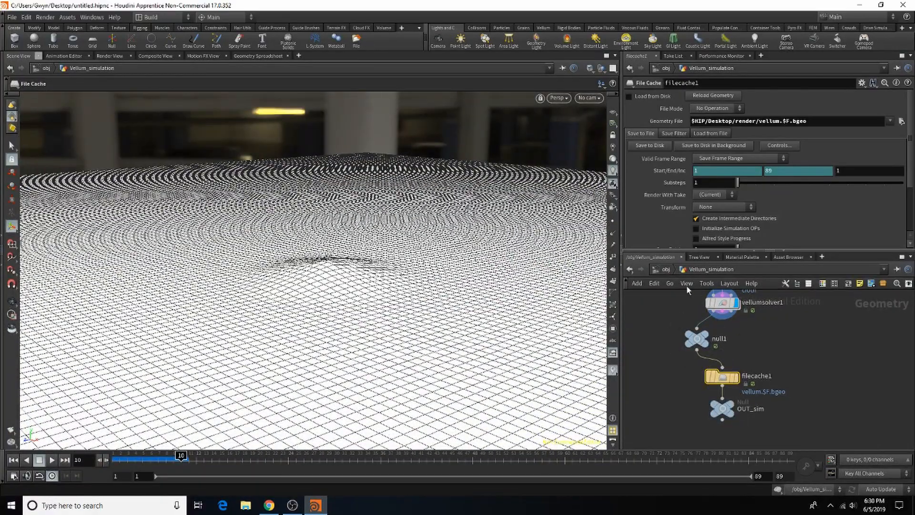
Step: Display the Together object at the object level and set the timeline to frame 24 with the statue in view
click(666, 270)
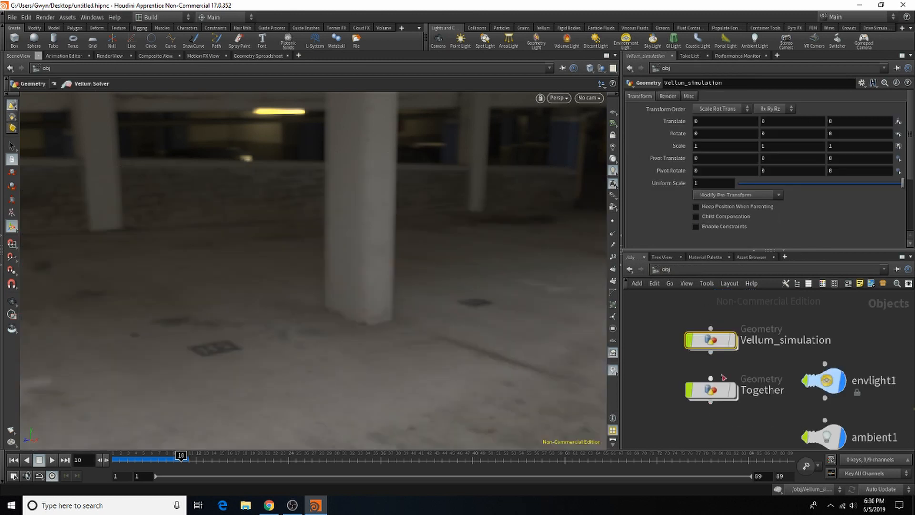
click(734, 391)
drag(433, 358, 361, 230)
key(Return)
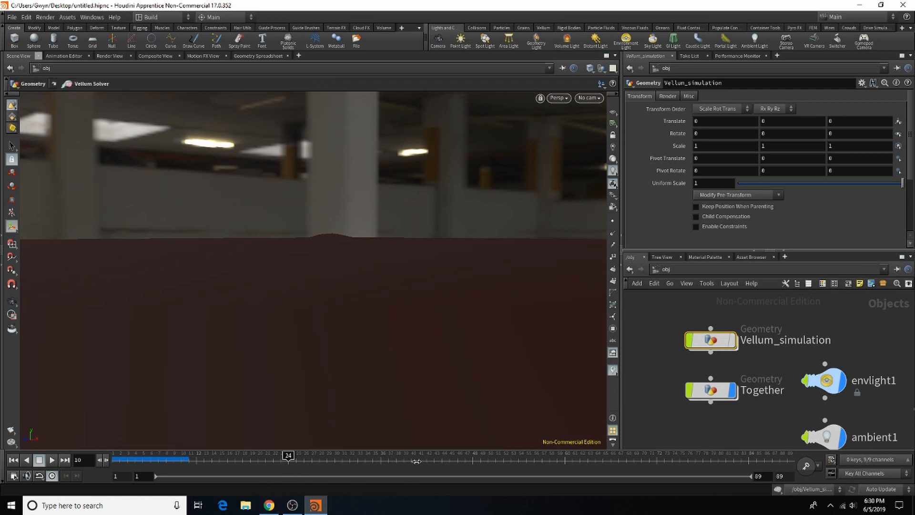
key(Escape)
drag(419, 260, 335, 238)
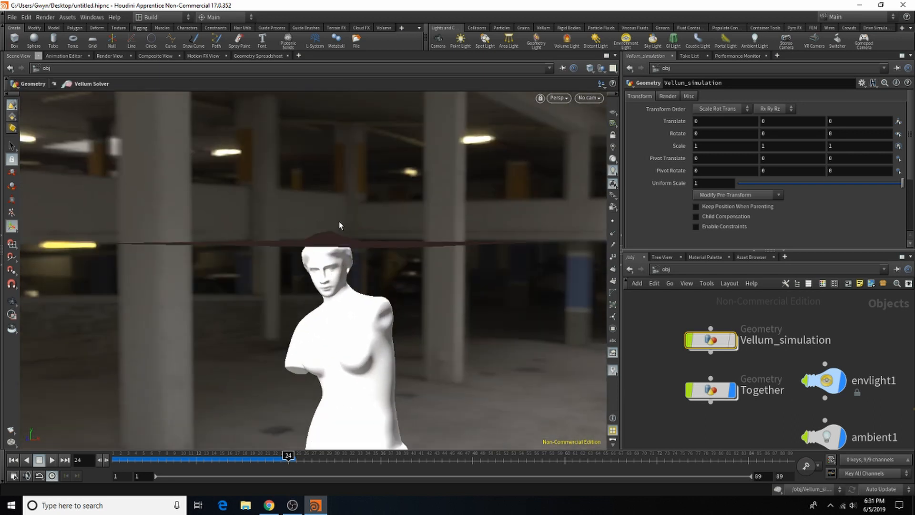
Step: Start a mantra1 preview render and lower the redvelvet material's Sheen to -0.003
click(106, 56)
click(30, 68)
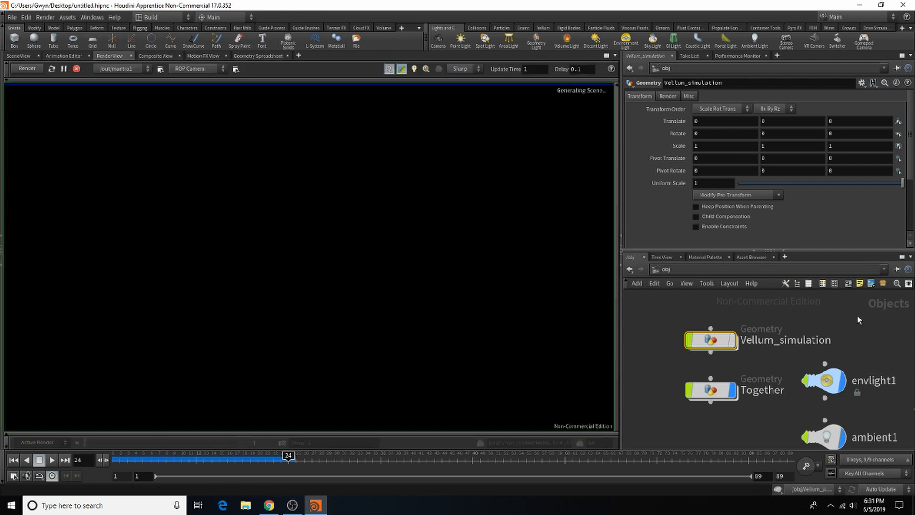
click(710, 256)
click(741, 316)
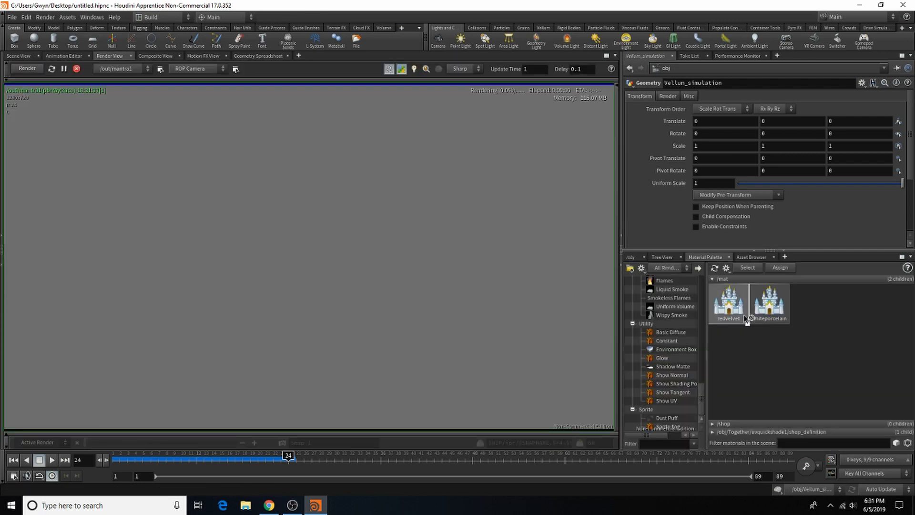
scroll(773, 170, down, 10)
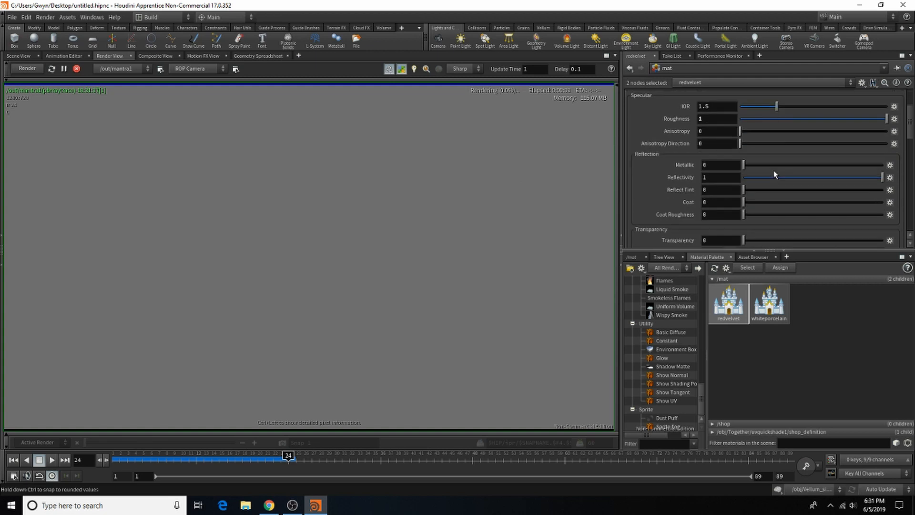
scroll(759, 187, down, 5)
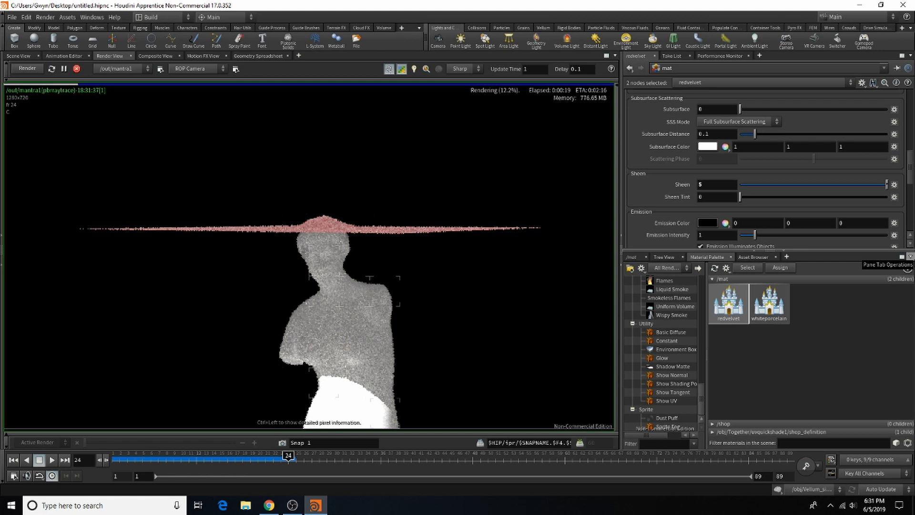
click(767, 186)
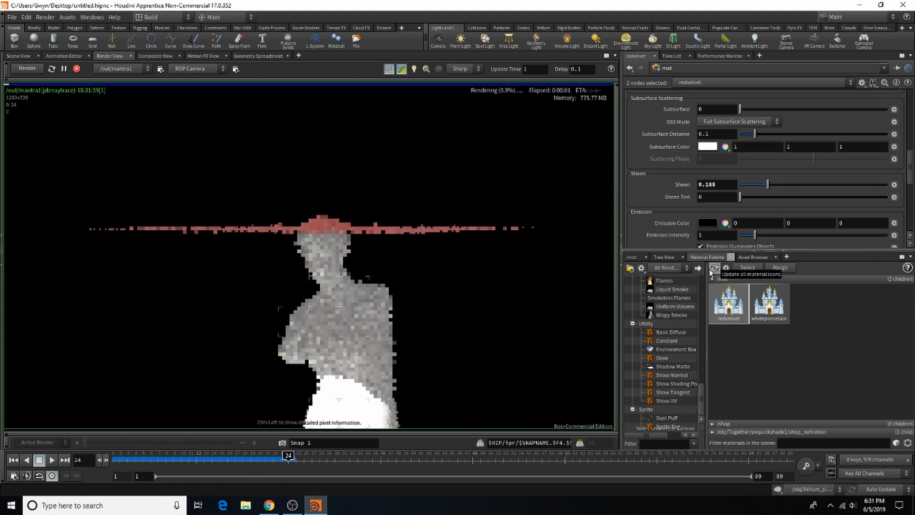
drag(754, 186, 740, 186)
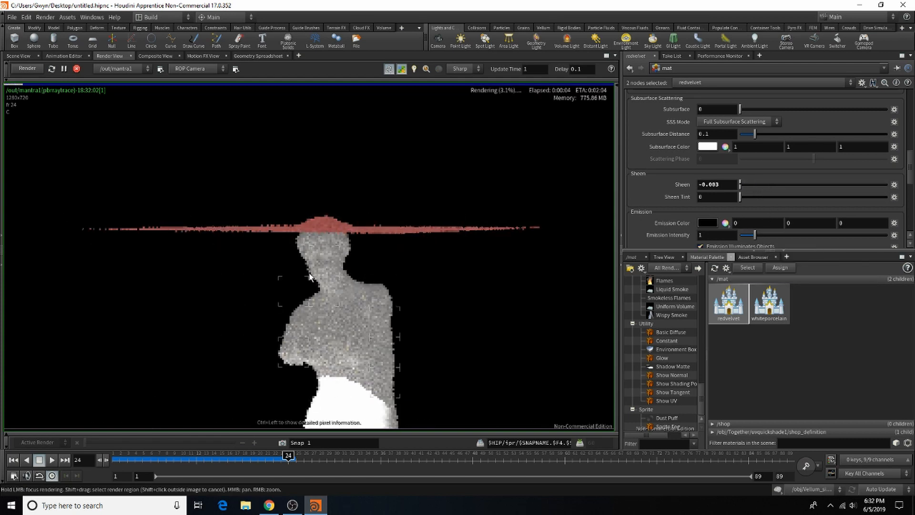
Step: Restart the mantra1 render, examine the cloth and statue close up, and stop the render
click(76, 68)
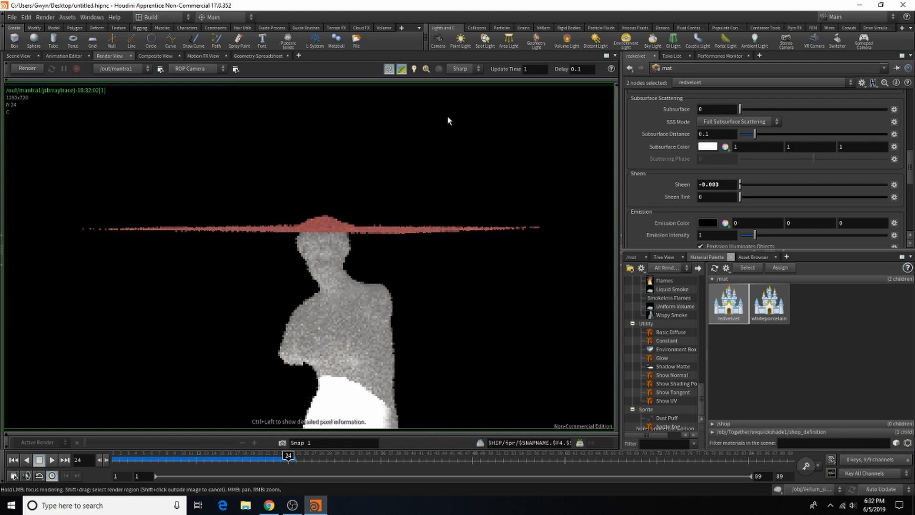
click(26, 68)
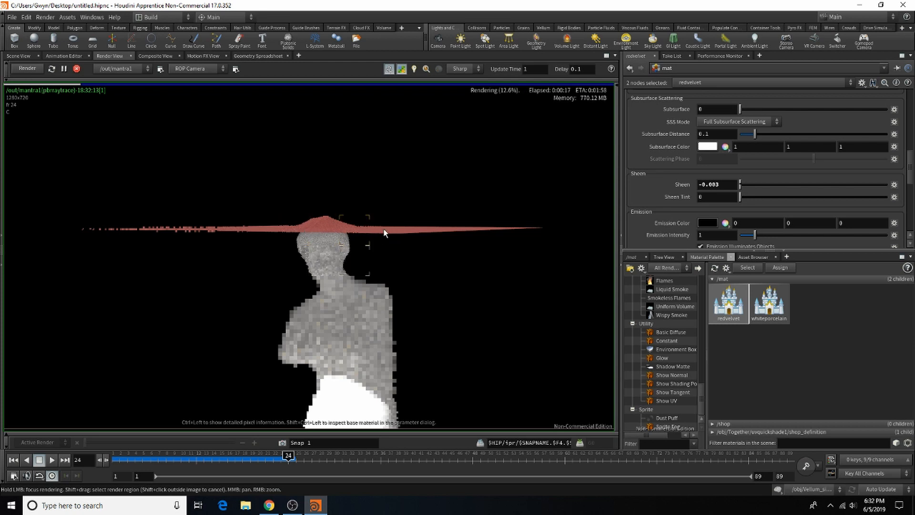
scroll(322, 227, up, 5)
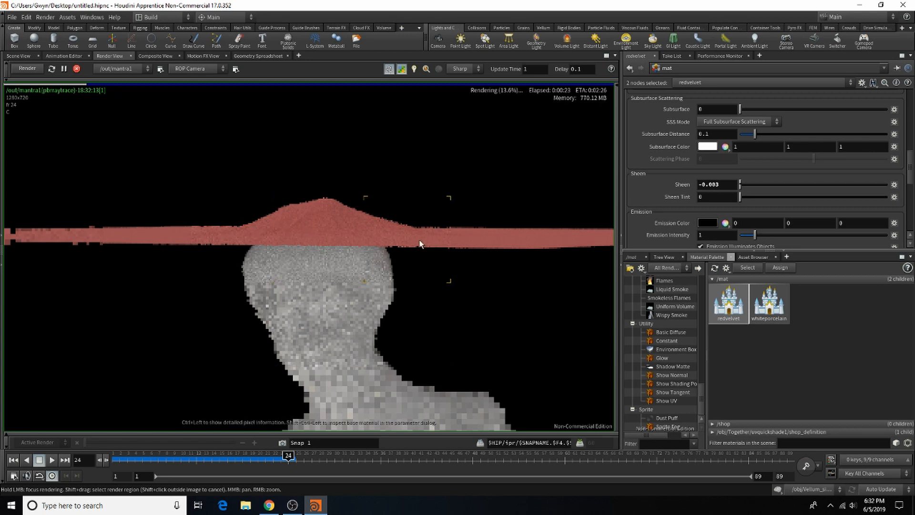
scroll(350, 281, down, 7)
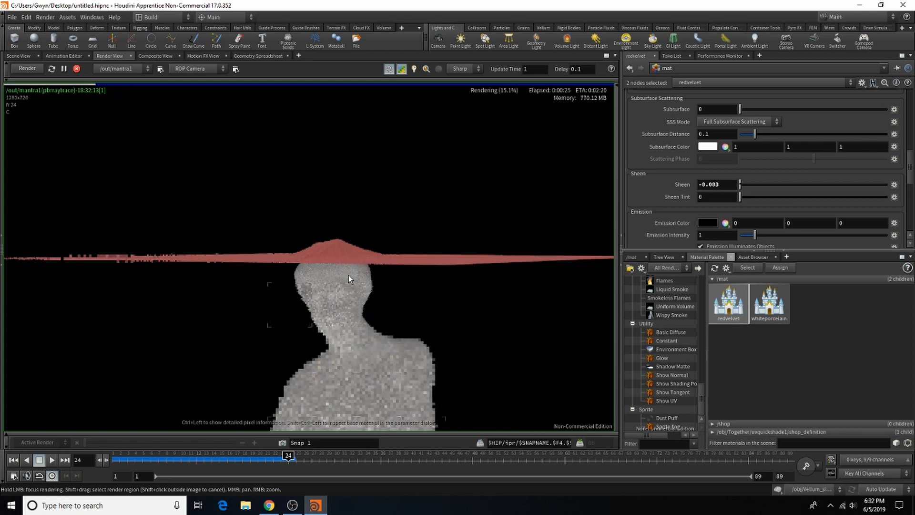
scroll(362, 295, up, 2)
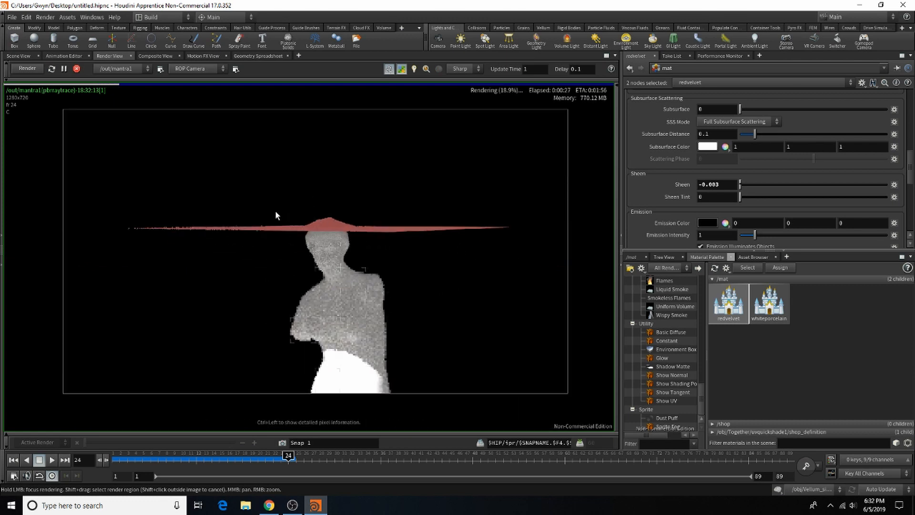
click(76, 68)
Step: Stop the Scene View playback, set the timeline to frame 67, and start a mantra1 preview render
click(19, 55)
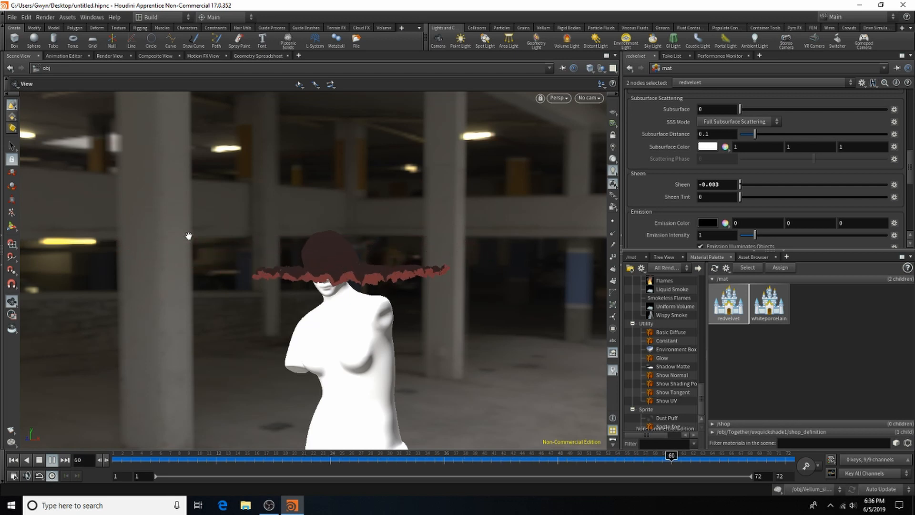
click(39, 462)
drag(659, 465, 738, 465)
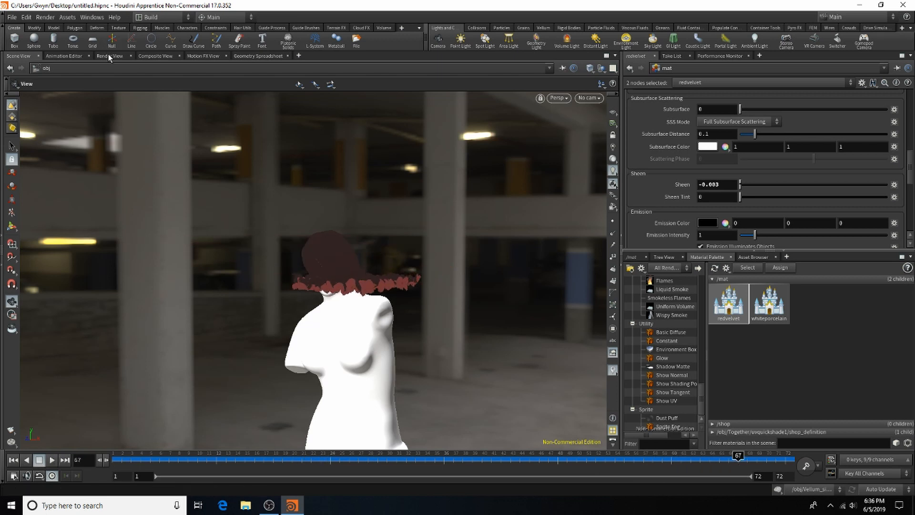
click(109, 56)
click(26, 67)
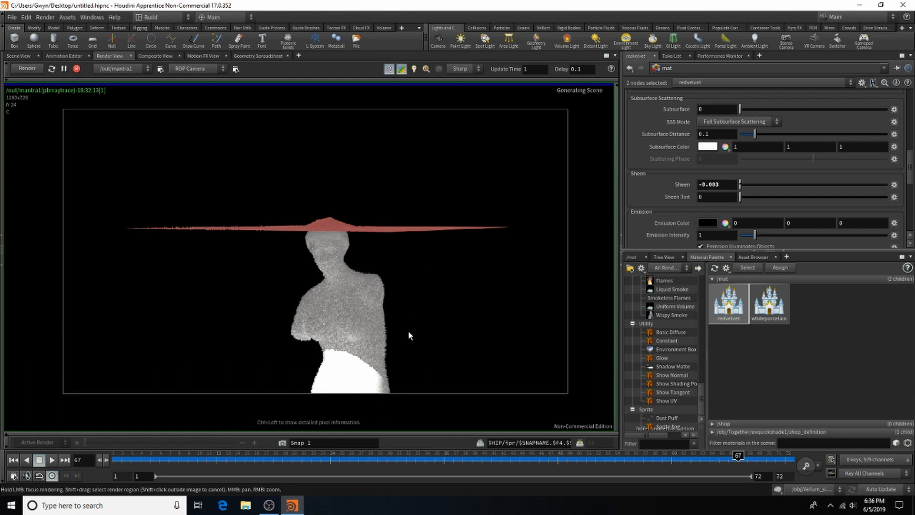